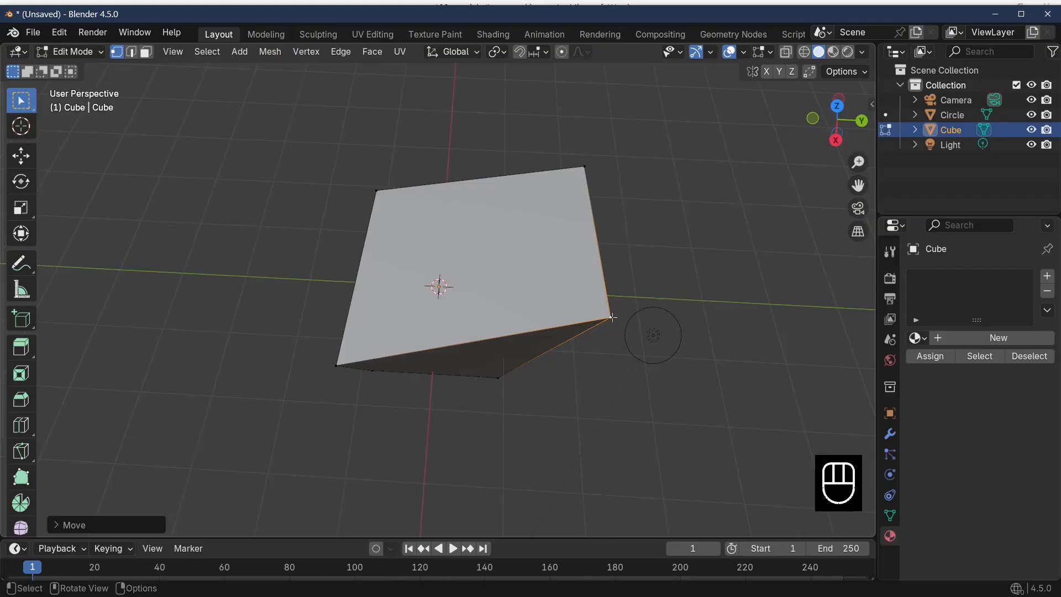
Move the cube's selected corner vertex upward along Z and outward along X
key(g)
key(z)
click(617, 255)
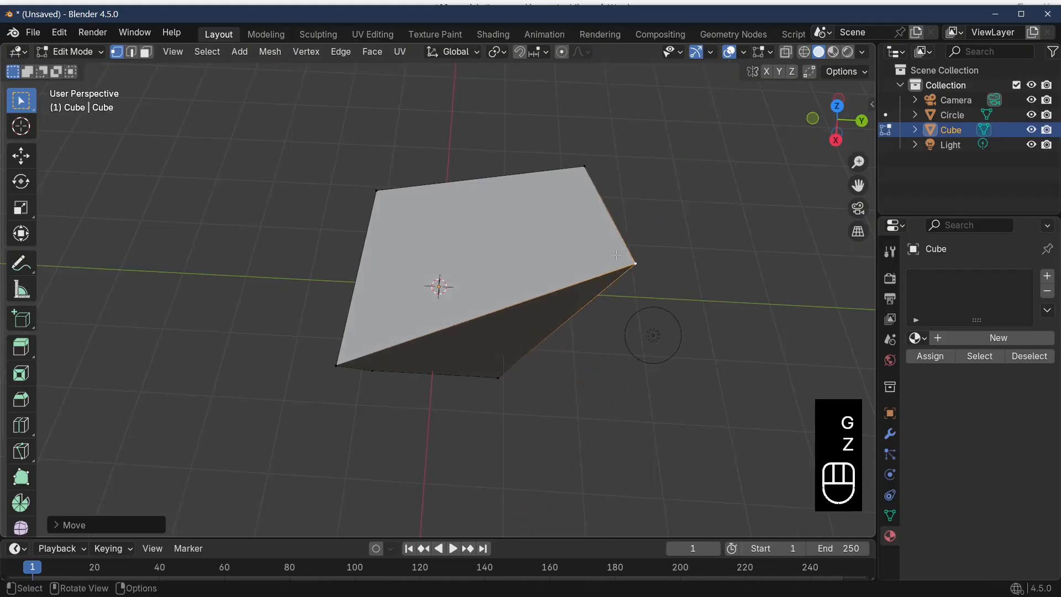
key(g)
key(x)
click(614, 312)
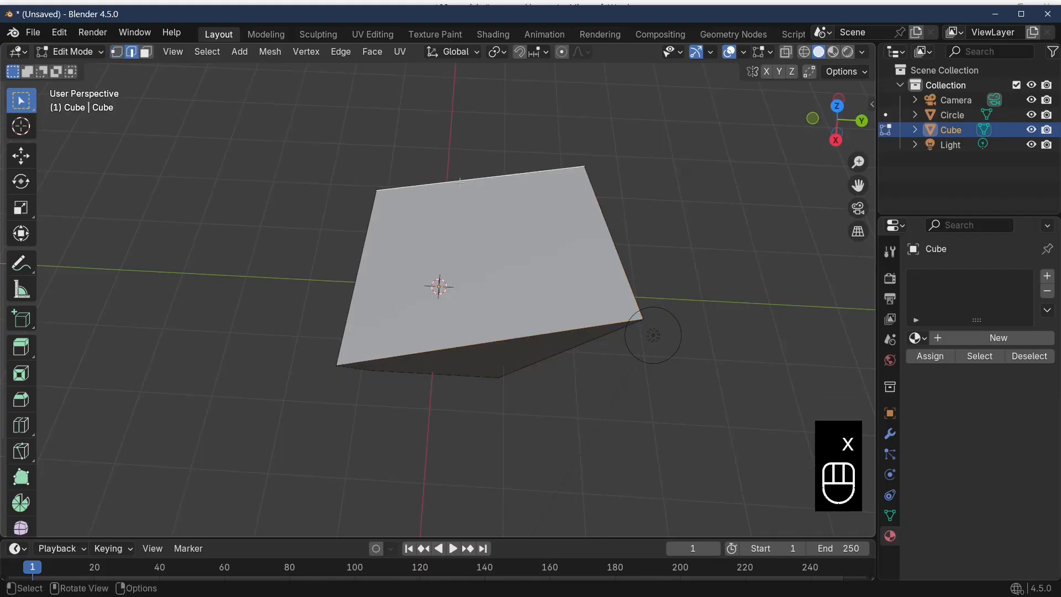
Move the selected upper edge of the cube freely outward, stretching the mesh away from its centre
middle_drag(617, 309, 696, 280)
key(g)
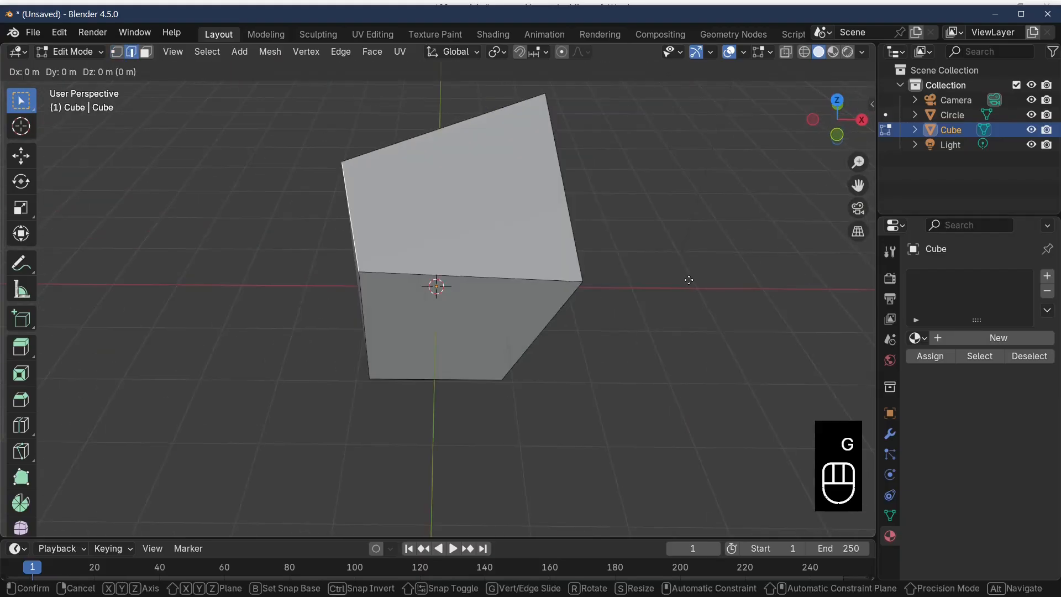
click(618, 341)
middle_drag(564, 326, 546, 330)
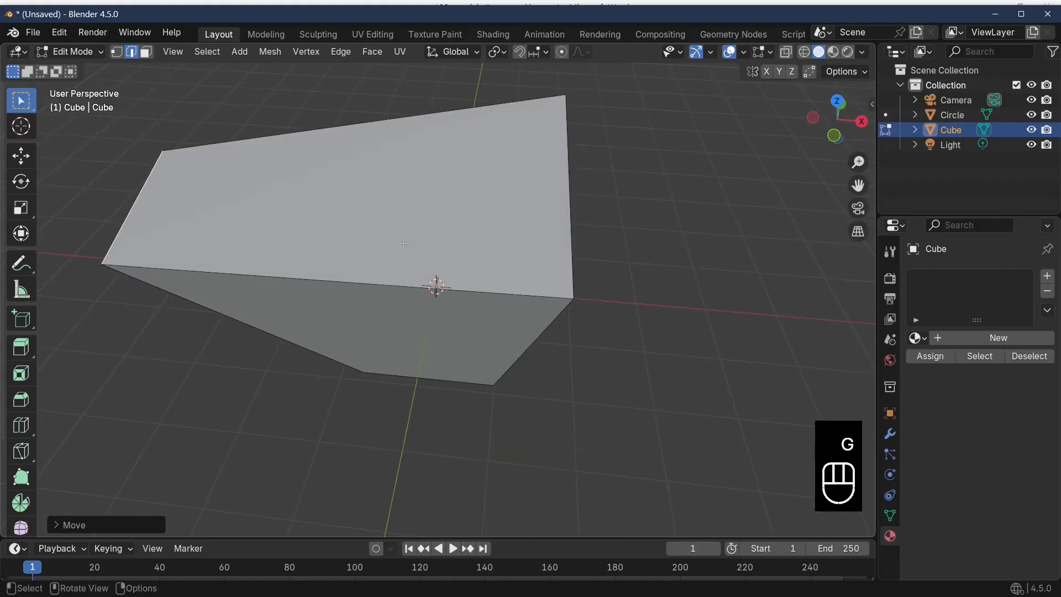
Switch to face selection and move the cube's bottom face along the Z axis
click(146, 52)
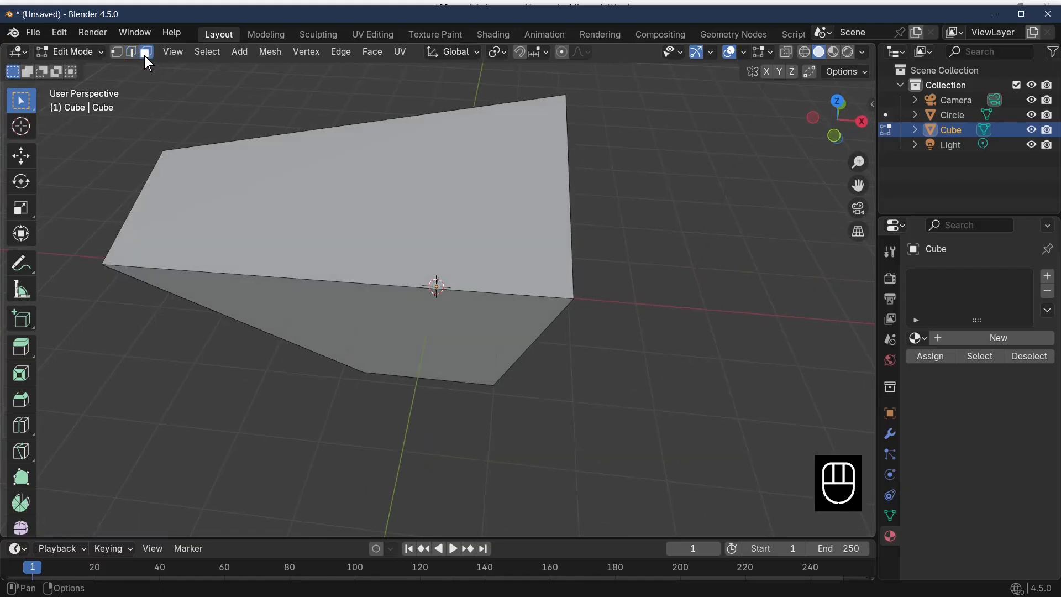
middle_drag(498, 398, 432, 395)
click(442, 349)
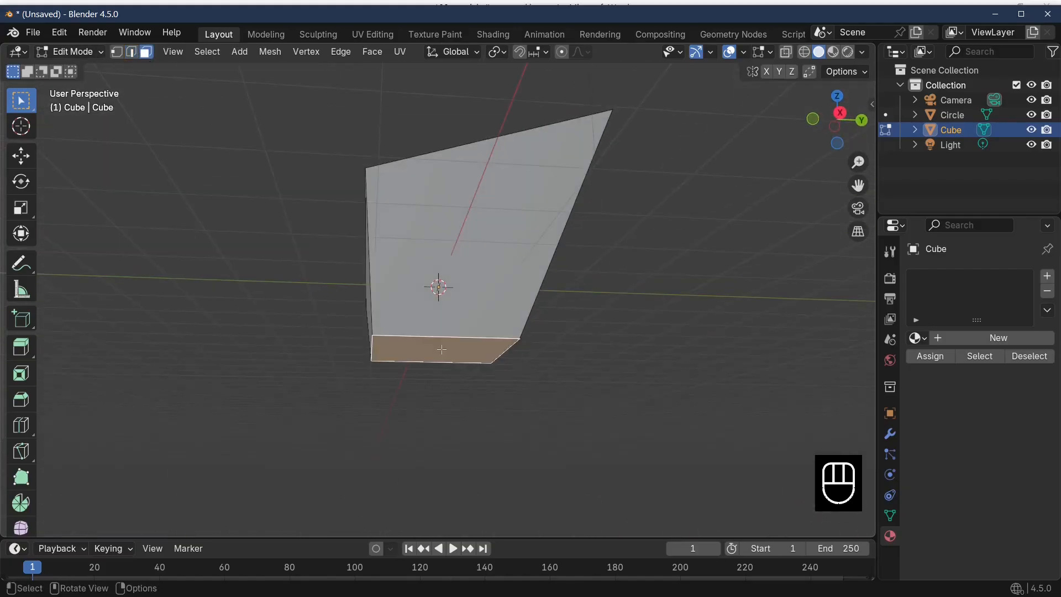
key(g)
key(z)
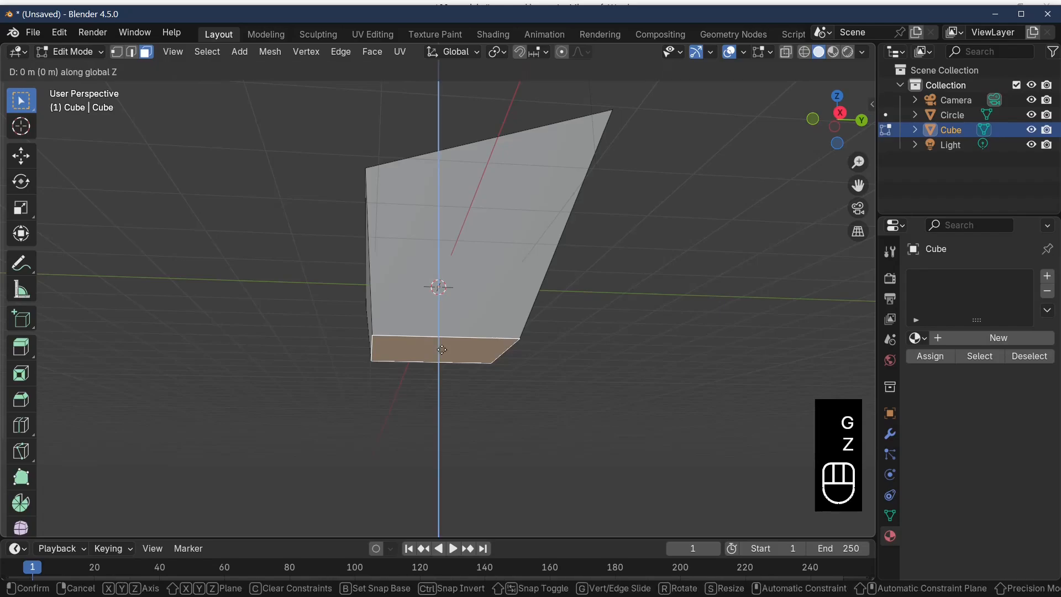
click(524, 412)
middle_drag(524, 412, 513, 125)
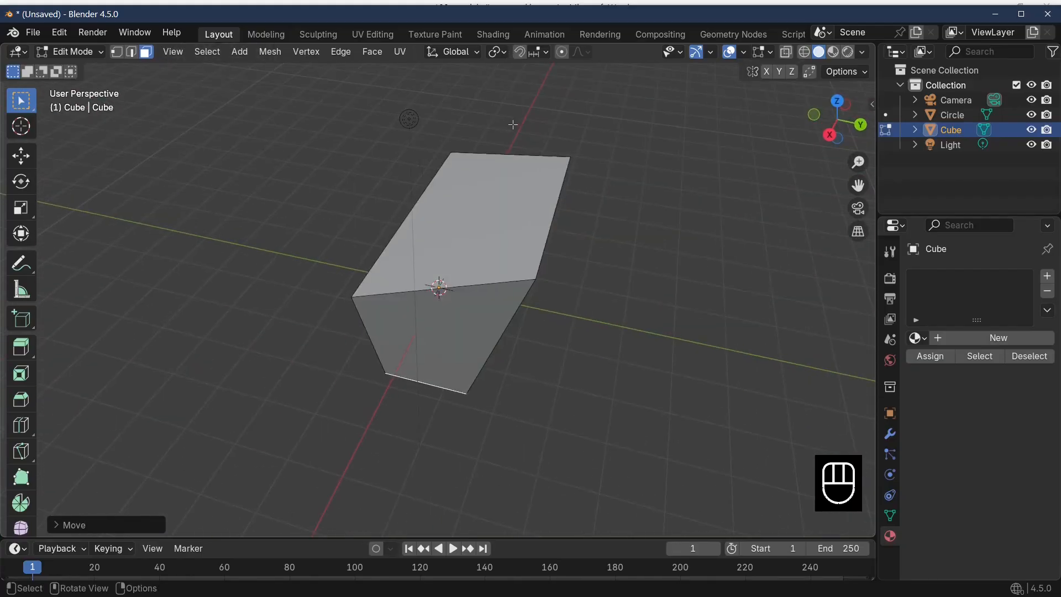
middle_drag(628, 127, 600, 148)
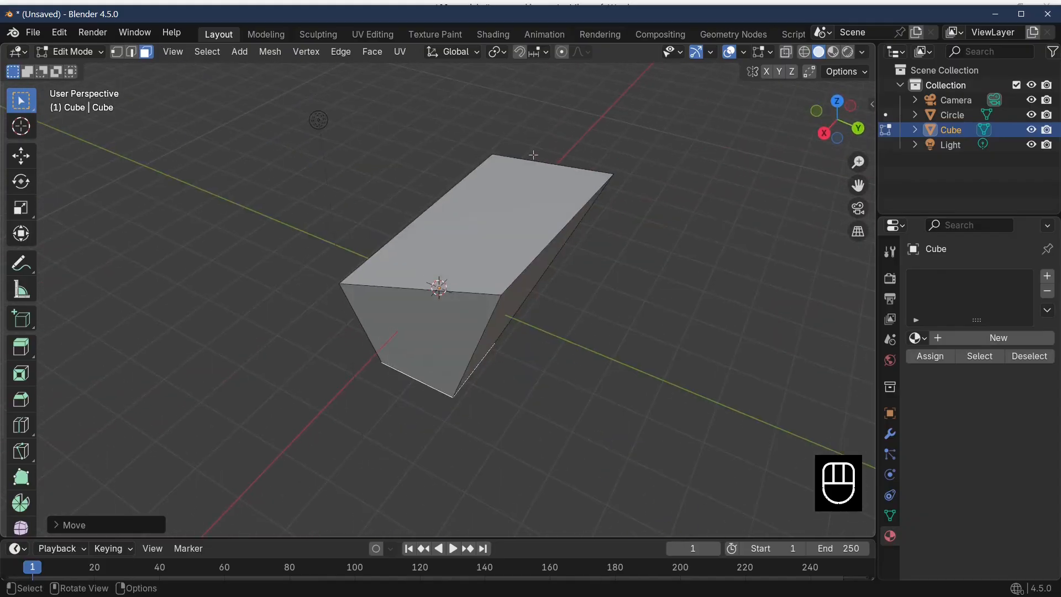
Return to Object Mode and delete the deformed cube
key(Tab)
key(x)
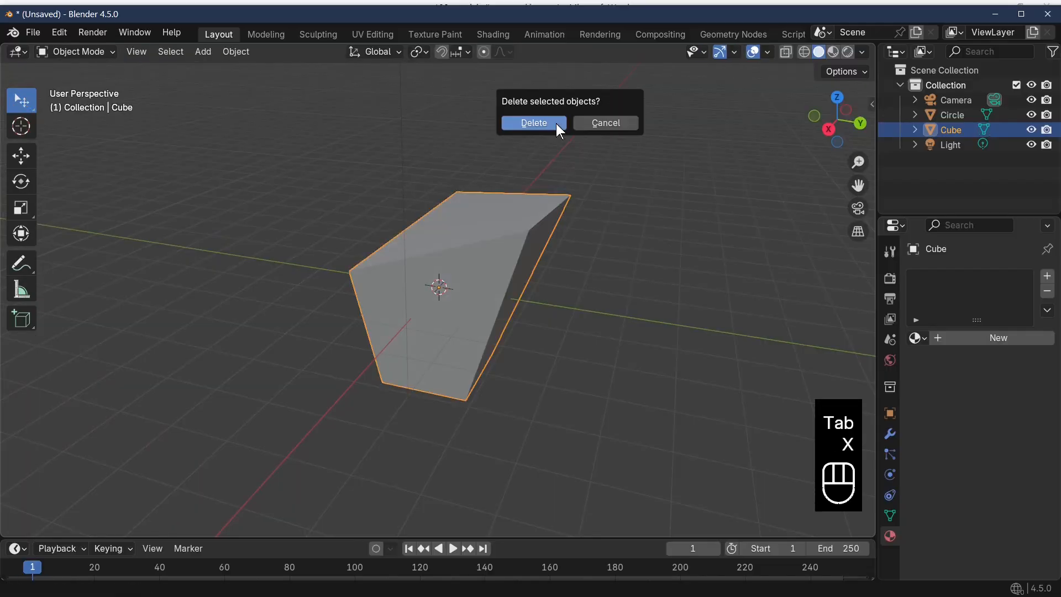
click(556, 124)
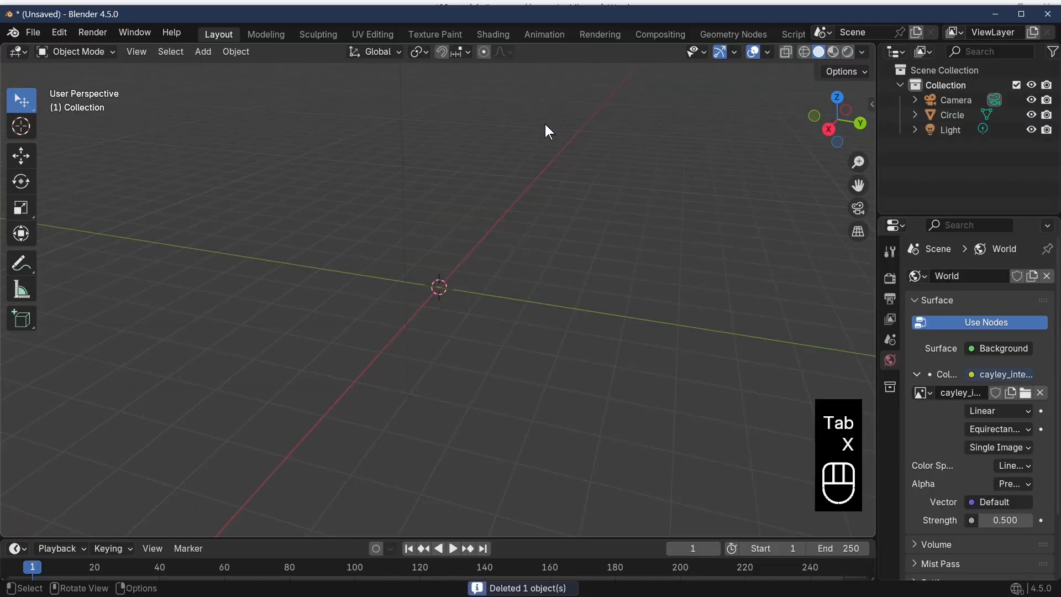
Add a mesh circle at the world origin and set its vertices first to 32, then to 8
click(203, 52)
mouse_move(234, 70)
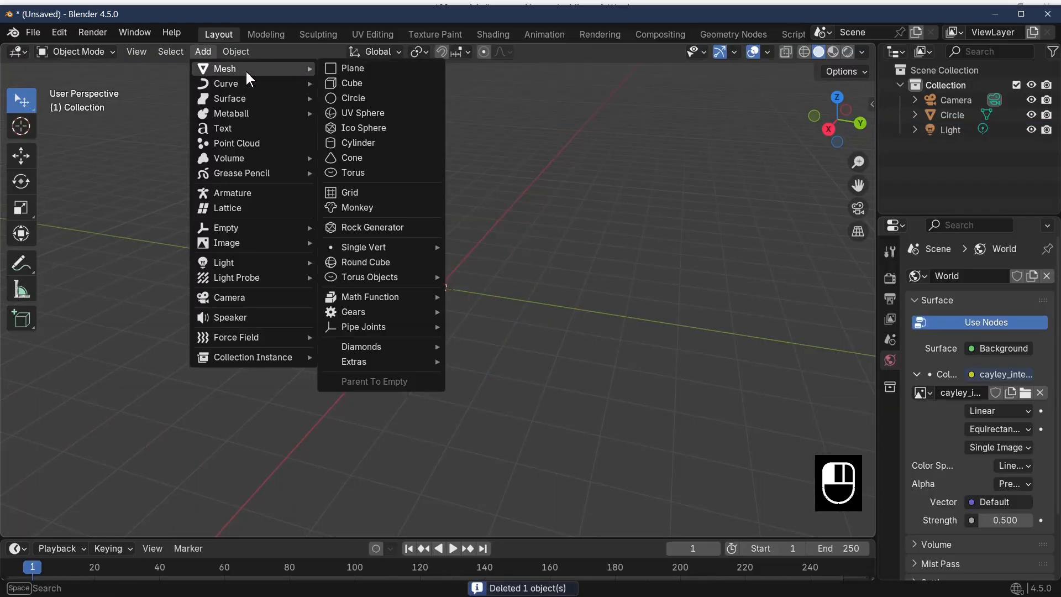
click(353, 97)
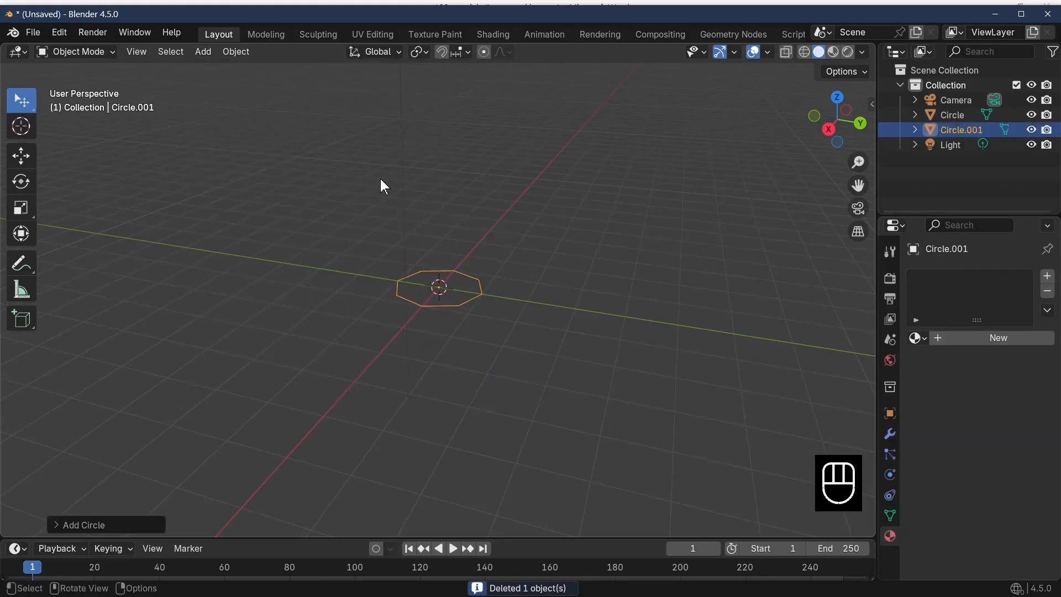
click(132, 526)
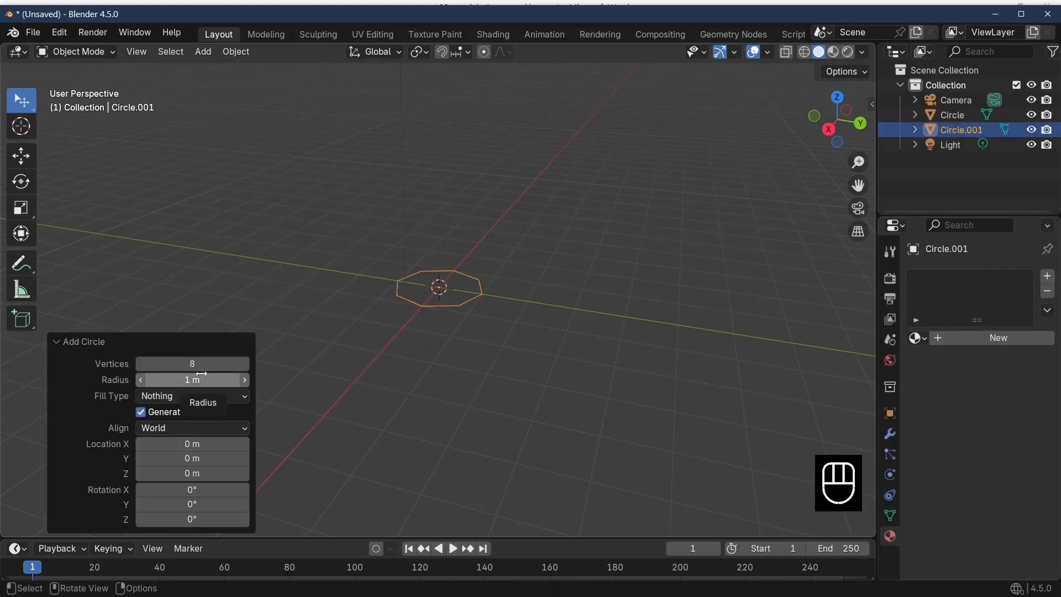
click(159, 364)
text(32)
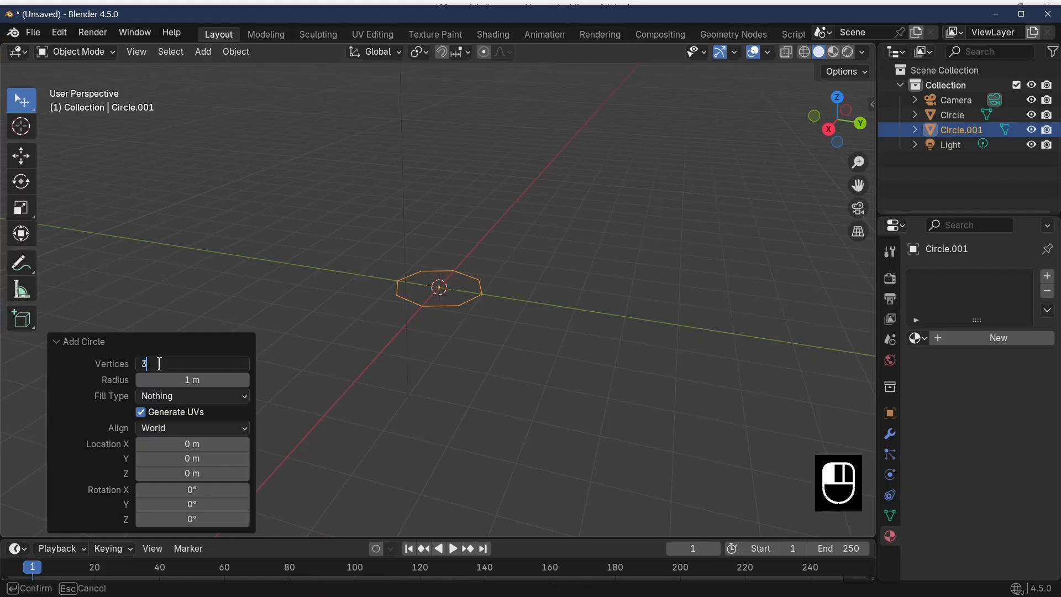
key(Return)
click(159, 364)
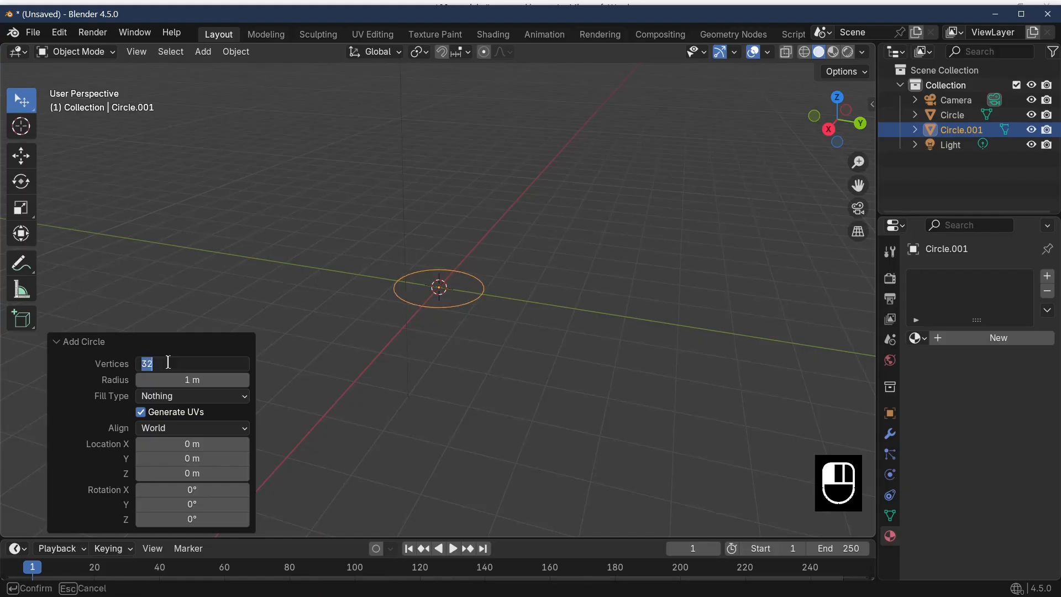
text(8)
key(Return)
middle_drag(381, 379, 537, 356)
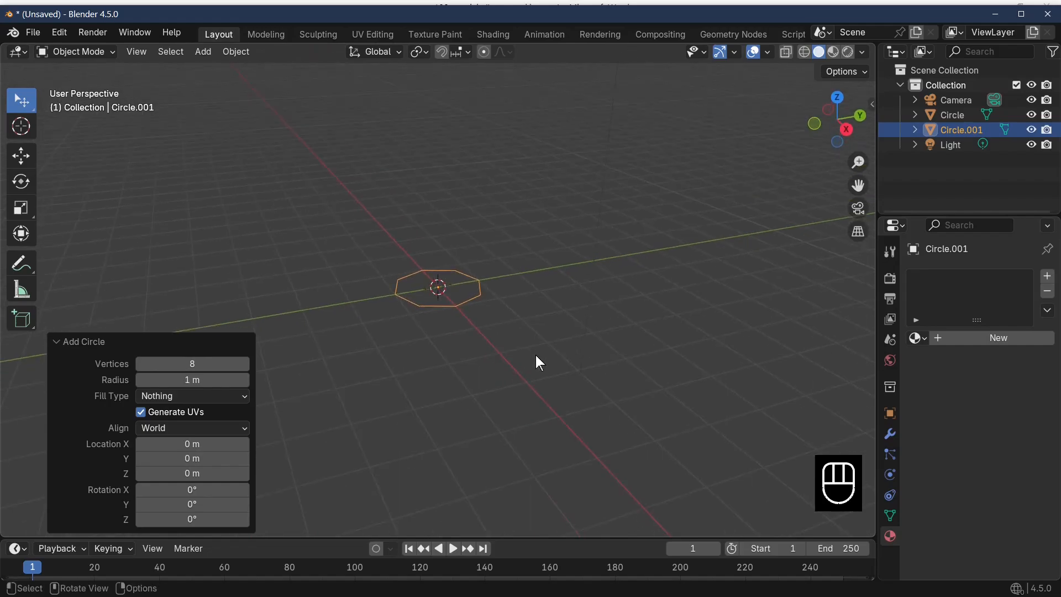
click(102, 346)
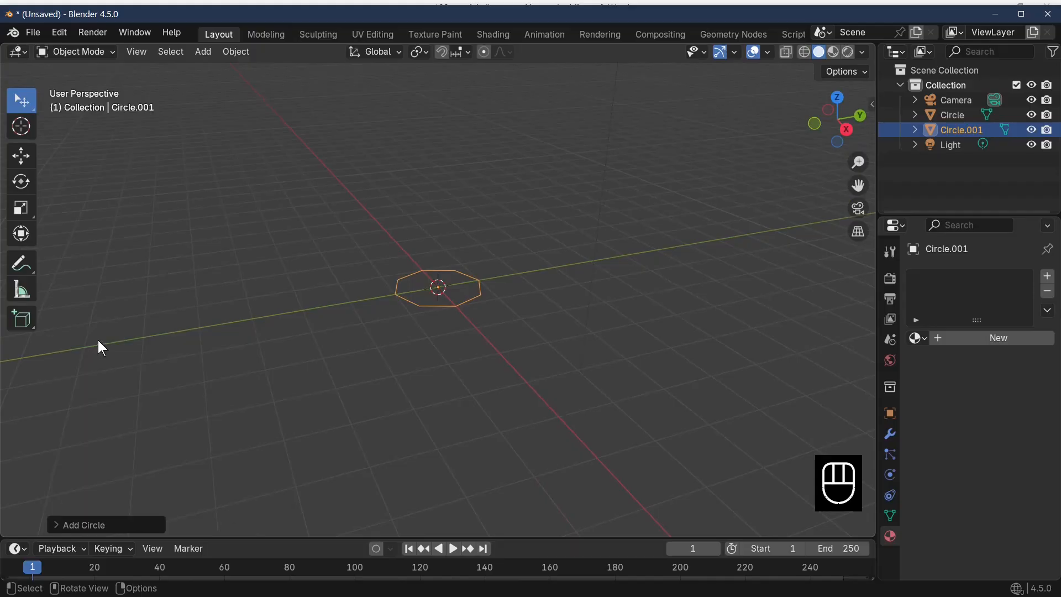
Enter Edit Mode on the new circle, switch to edge selection and select all of its edges
middle_drag(651, 402, 617, 418)
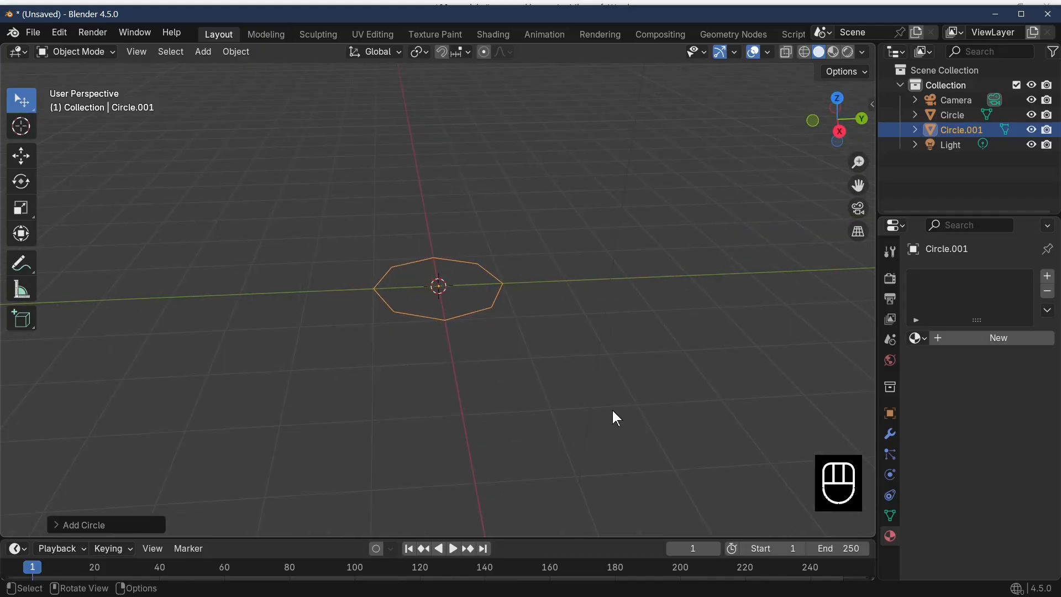
key(Tab)
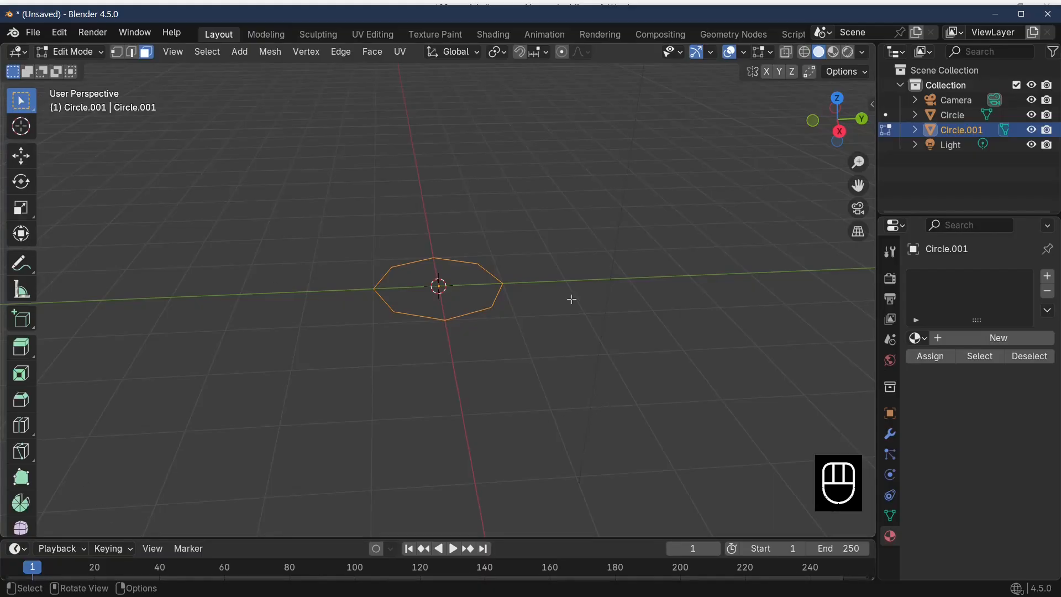
middle_drag(571, 298, 551, 275)
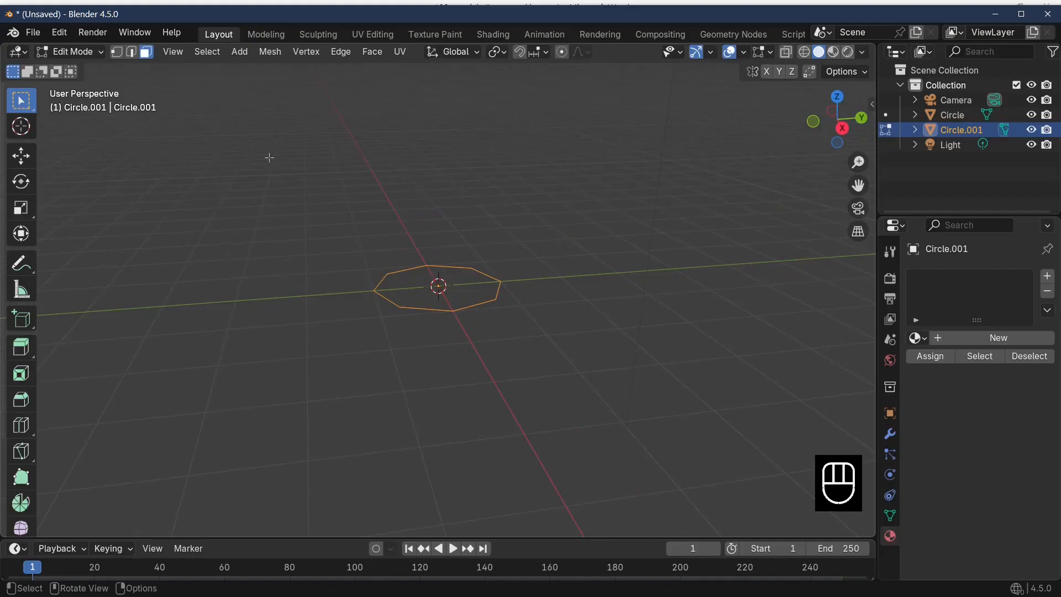
click(377, 287)
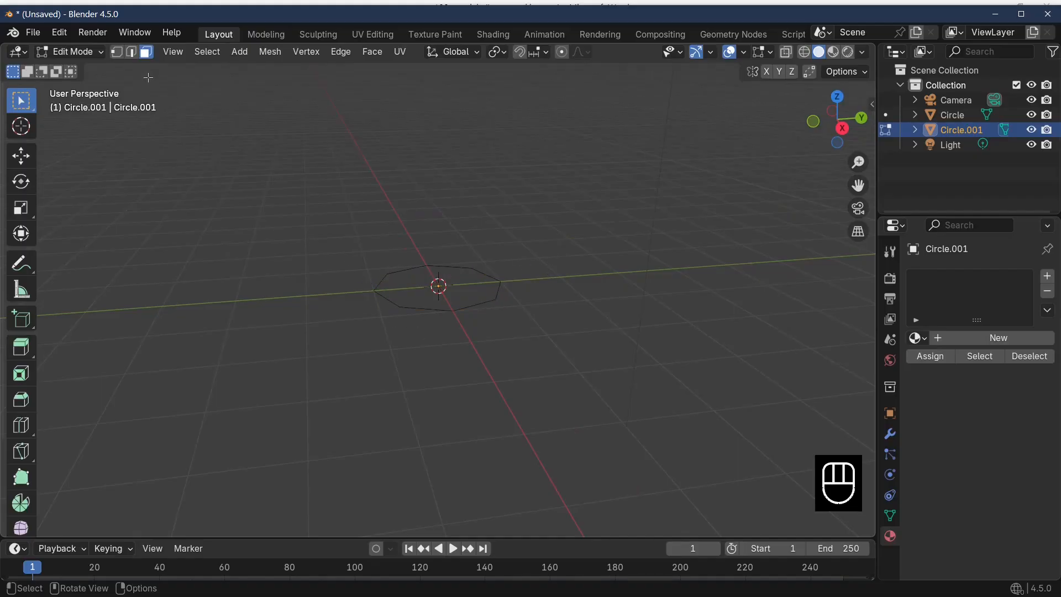
click(103, 53)
click(131, 54)
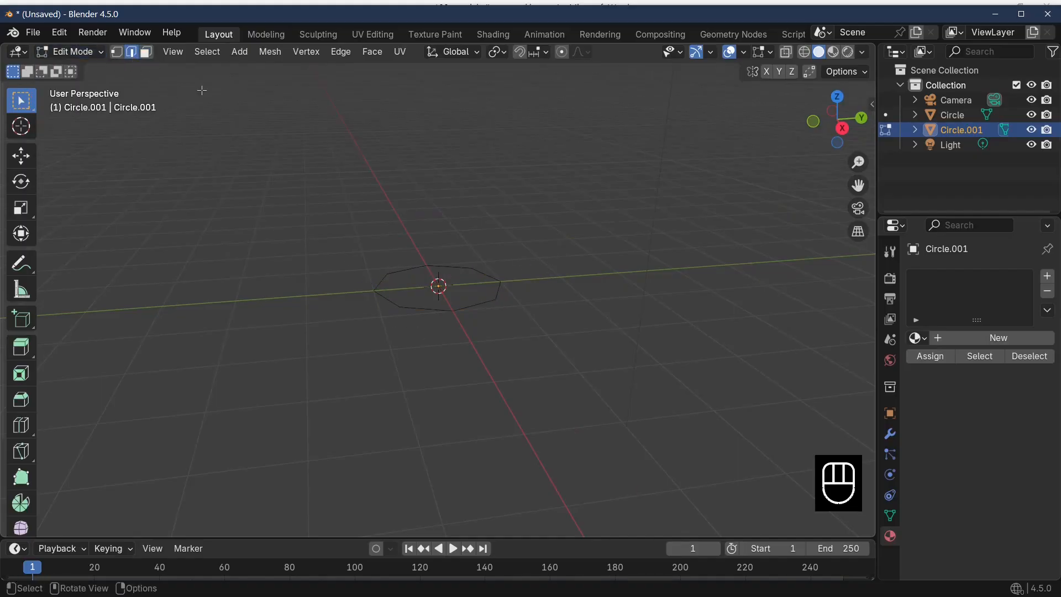
click(468, 312)
alt+click(469, 310)
click(468, 308)
key(a)
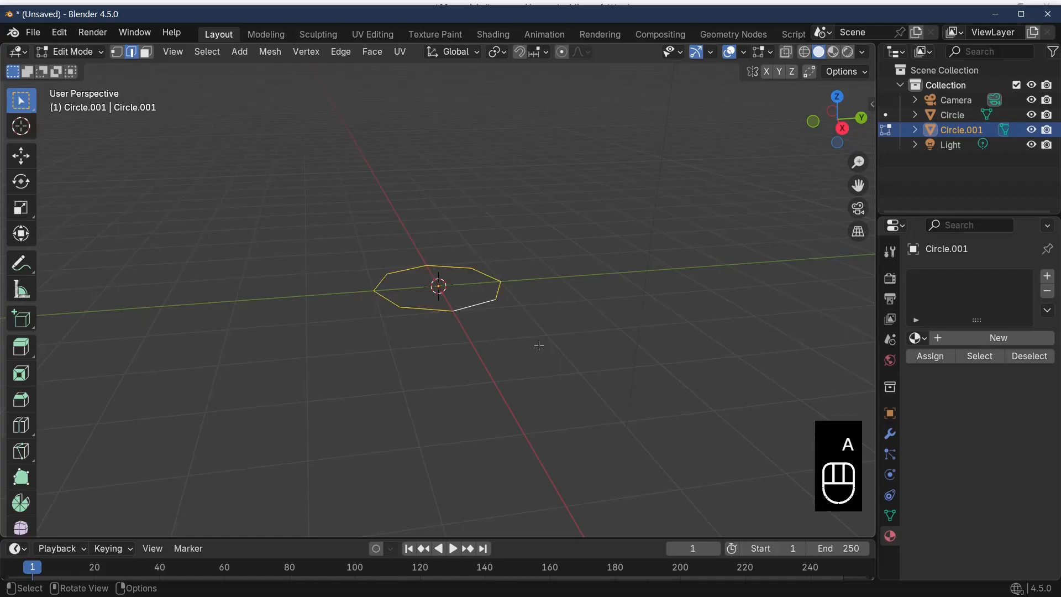
Extrude the circle's edges upward along Z by about 0.39 m to form an octagonal wall
middle_drag(612, 358, 608, 340)
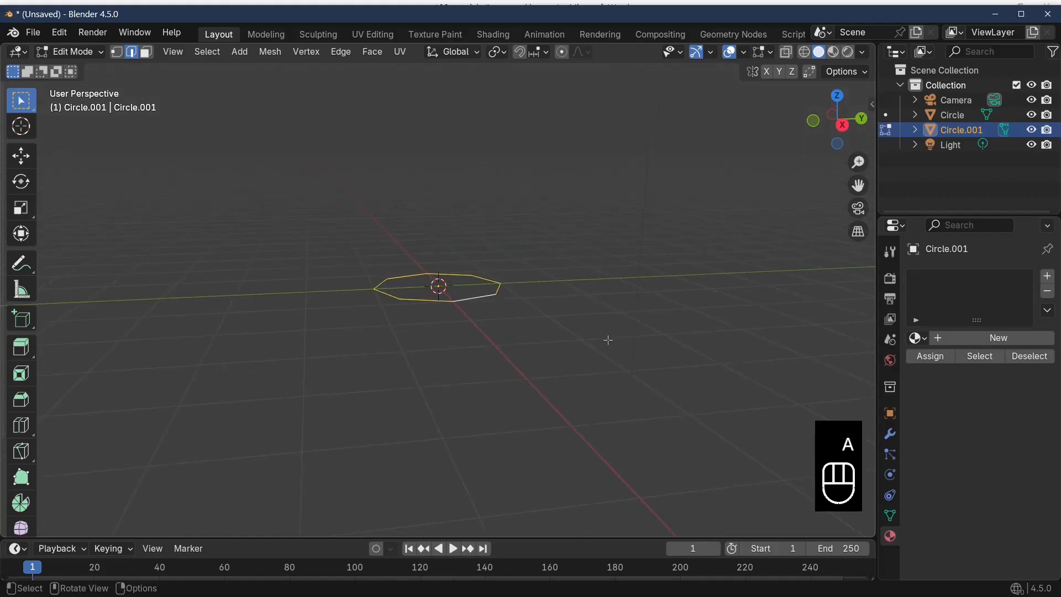
key(e)
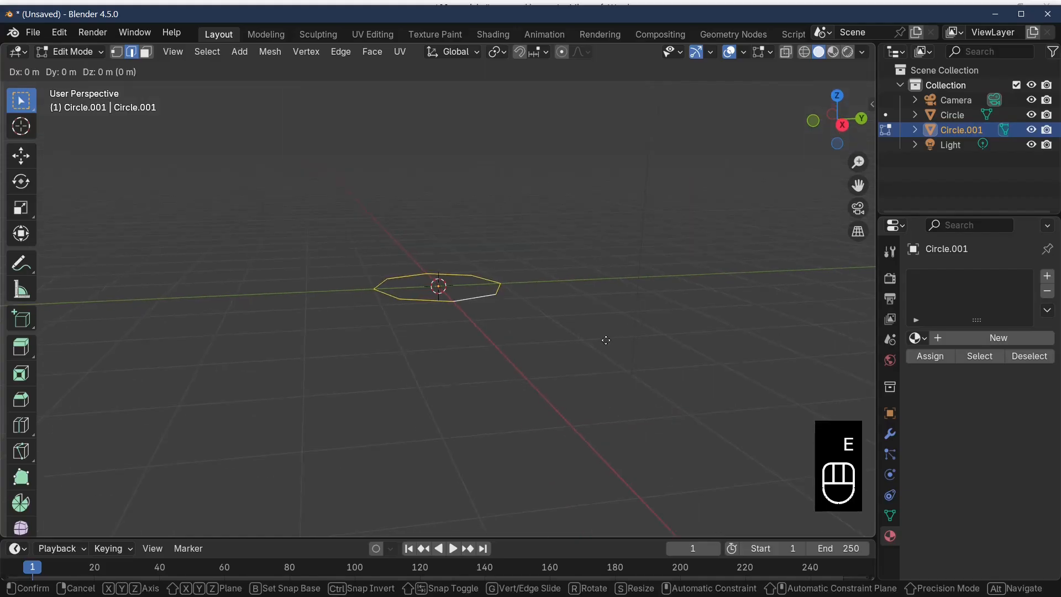
key(z)
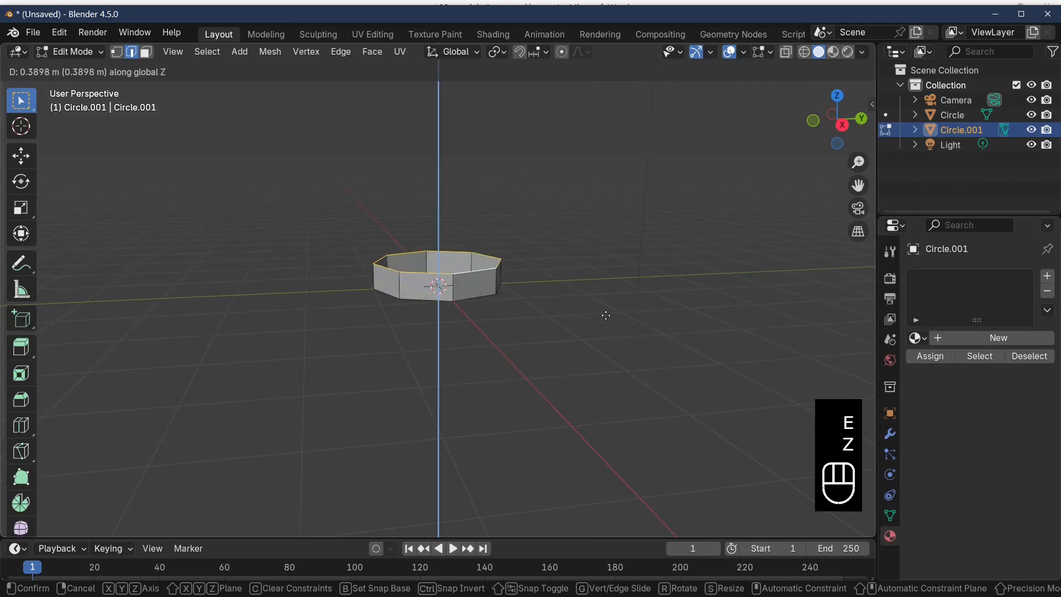
click(606, 315)
middle_drag(636, 308, 543, 320)
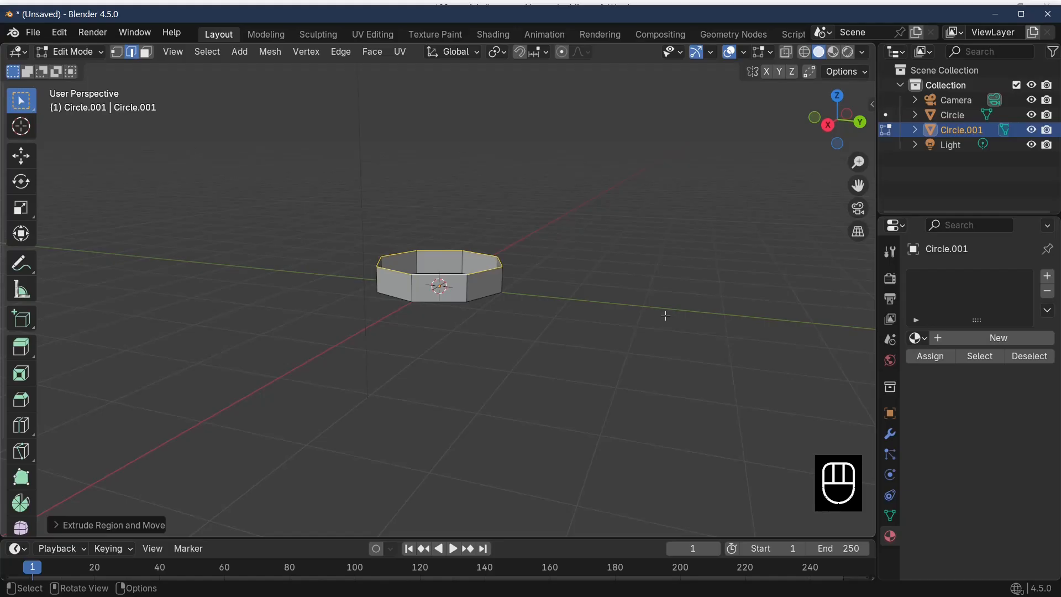
Taper the wall by scaling its upper edge loop inward, edge-sliding it down the slope and scaling it in again
key(s)
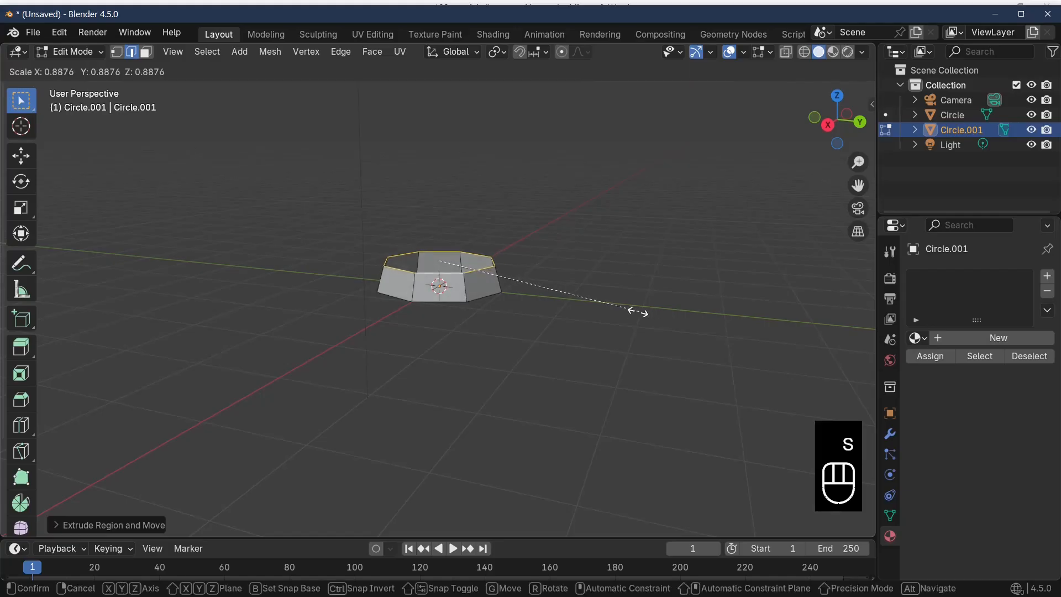
click(560, 312)
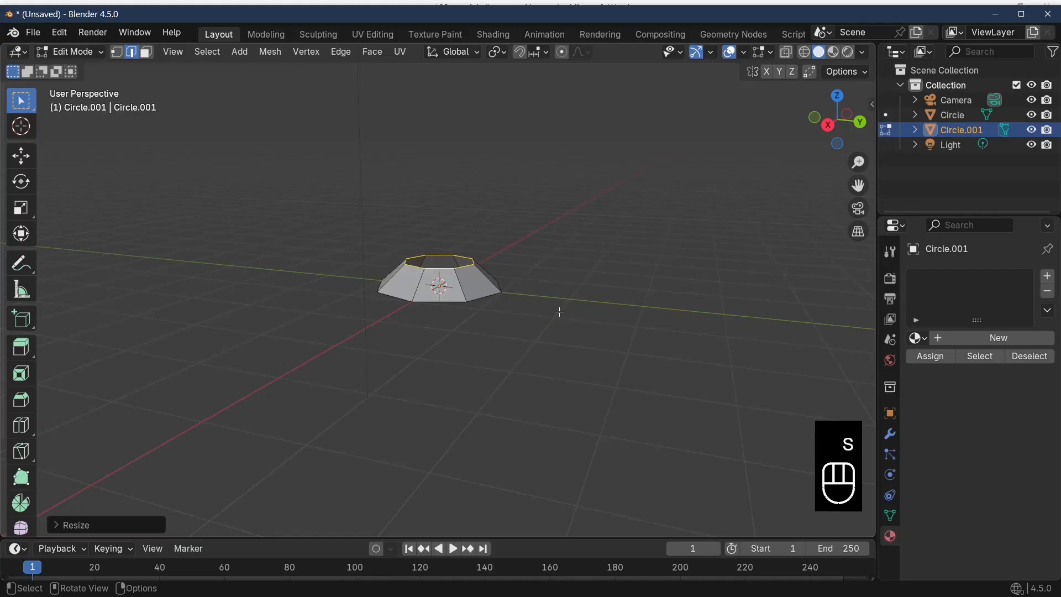
key(g)
key(g)
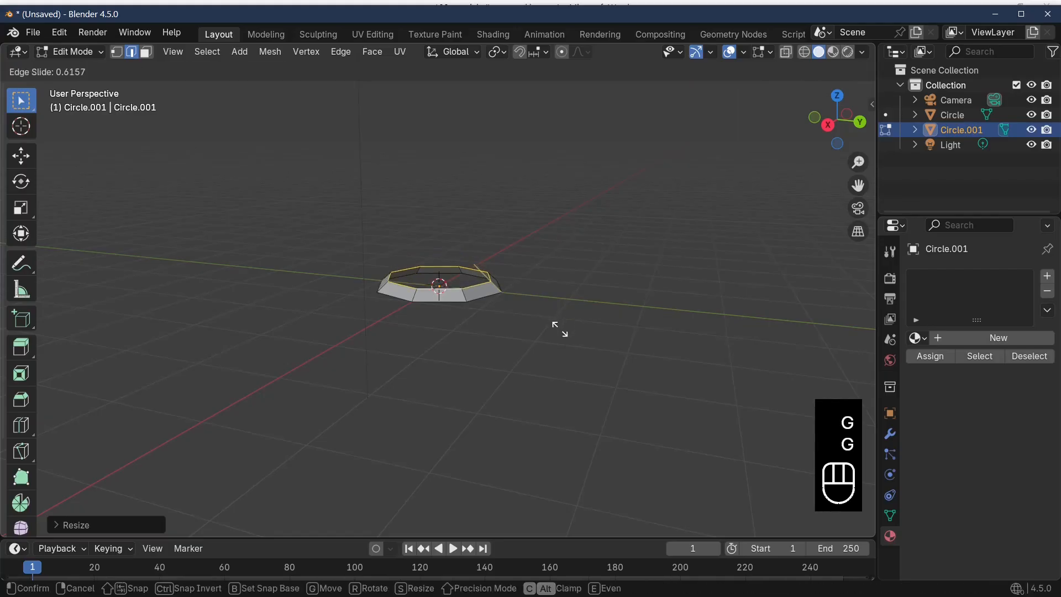
click(560, 323)
key(s)
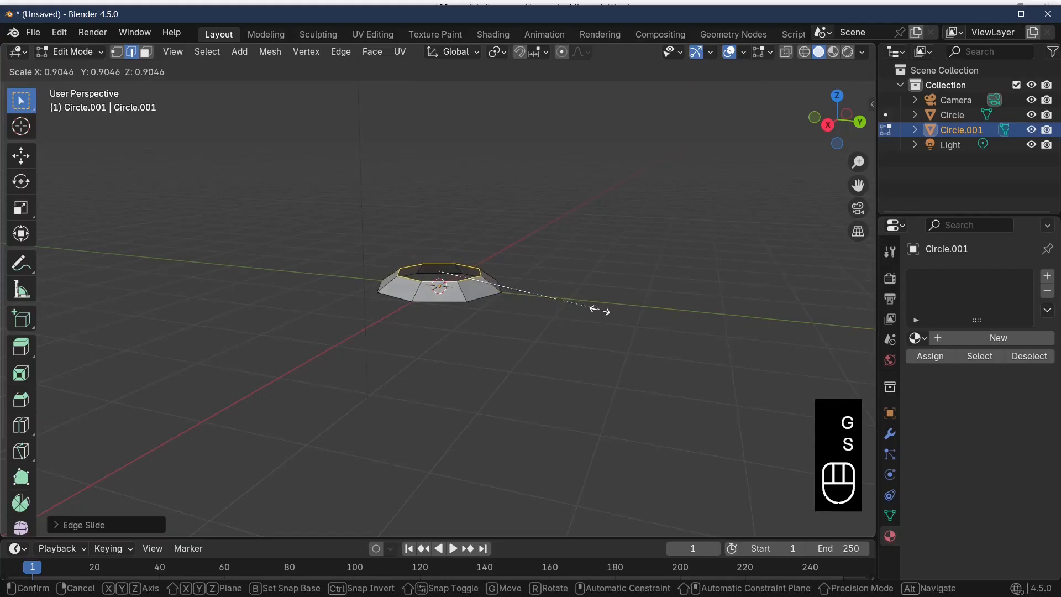
click(592, 311)
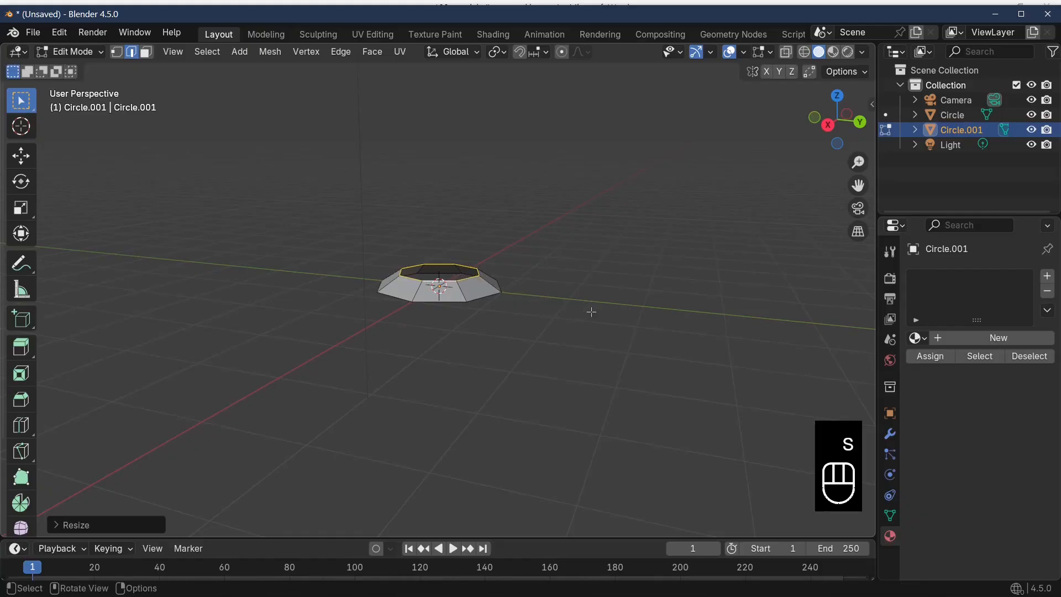
Extrude the narrowed upper edge loop straight up along Z to form a neck above the sloped base
key(e)
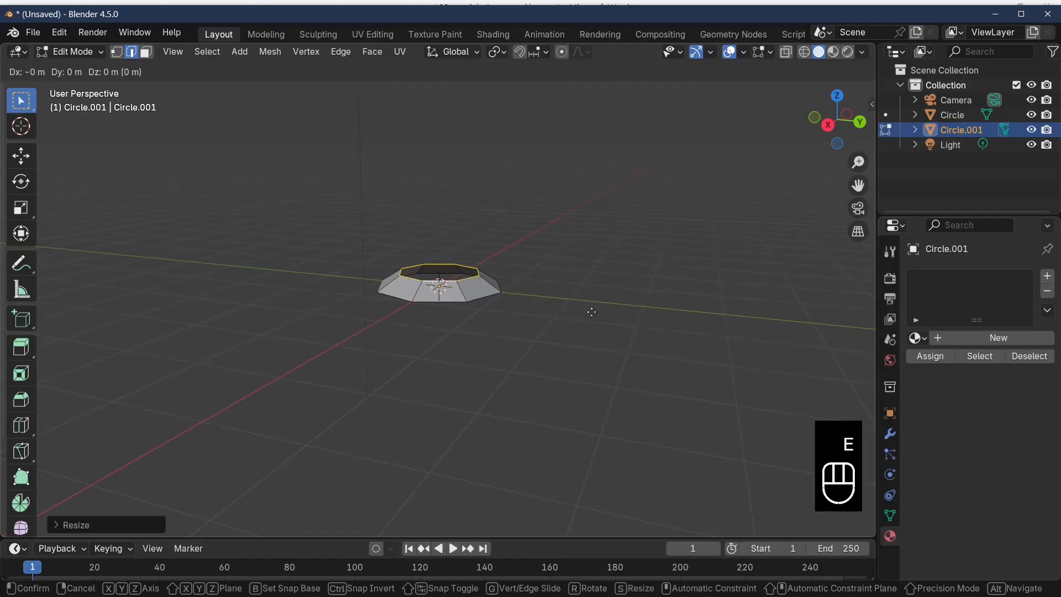
key(z)
click(592, 285)
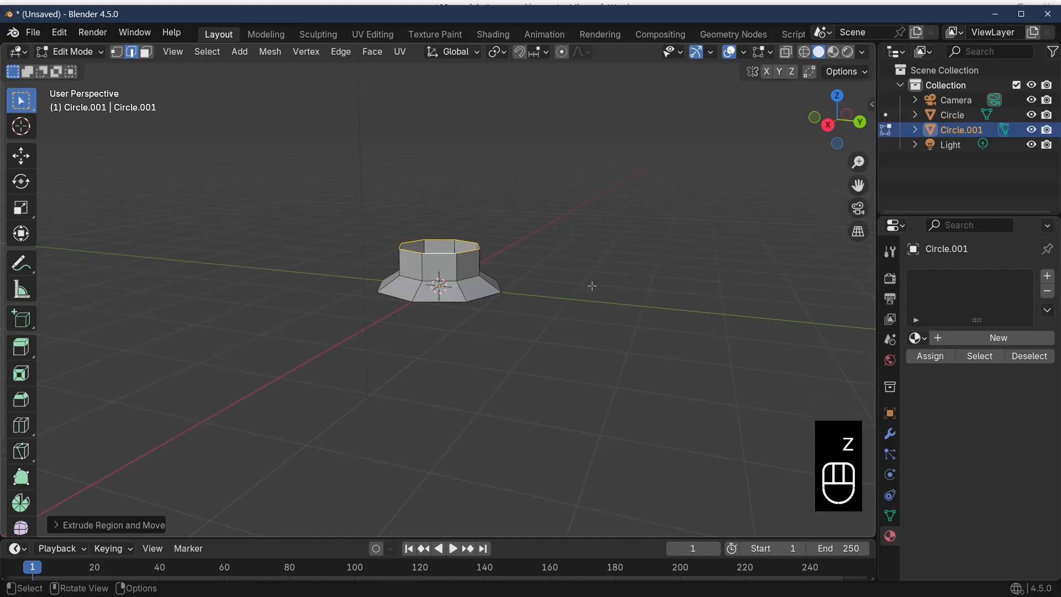
Switch to vertex selection and merge the neck's upper loop vertices at their center to close the shape into a peak
middle_drag(592, 286, 491, 286)
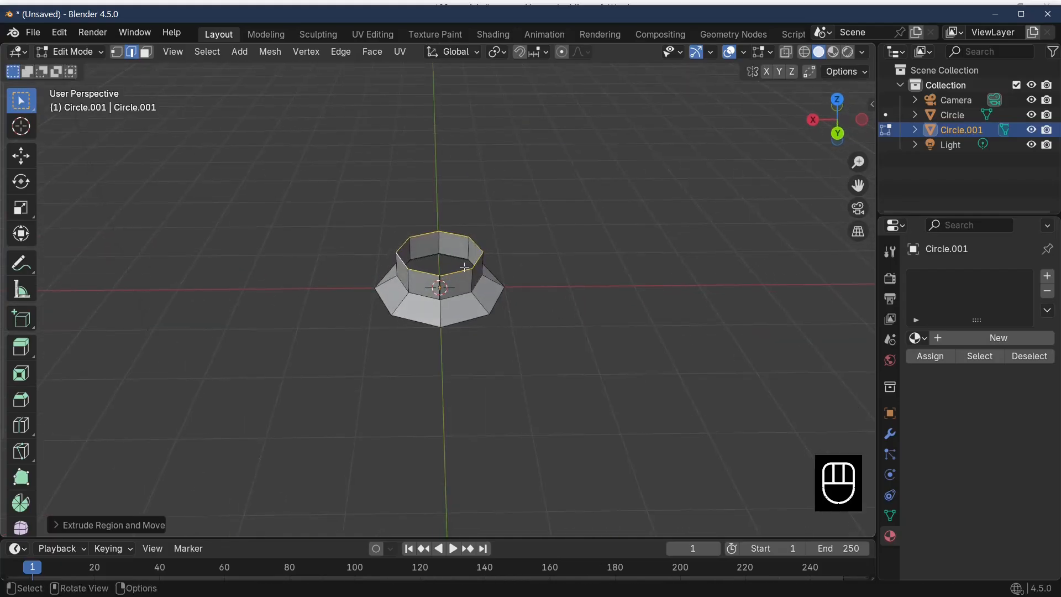
click(117, 51)
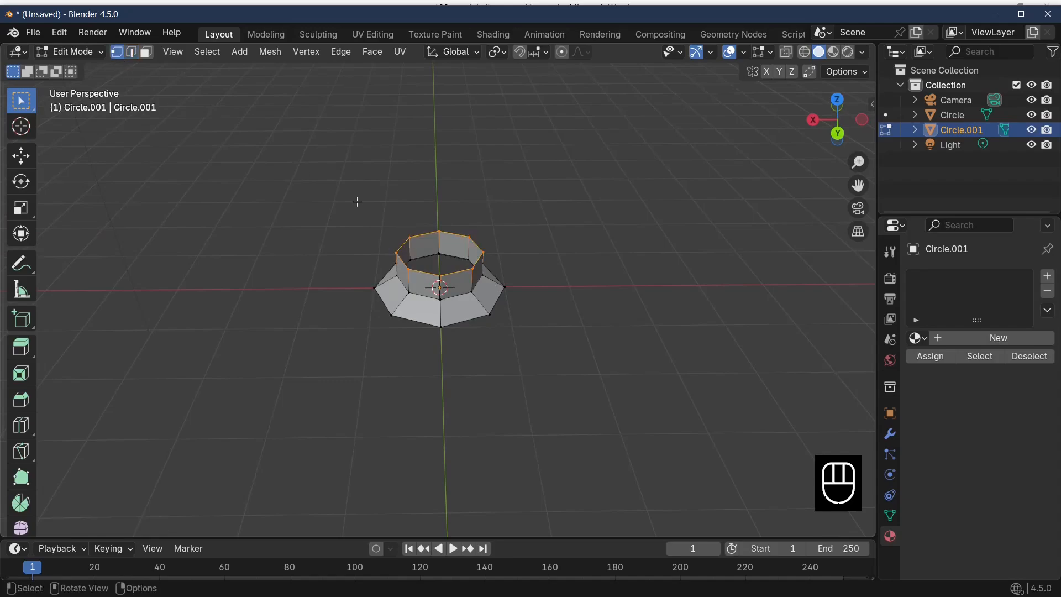
right_click(467, 271)
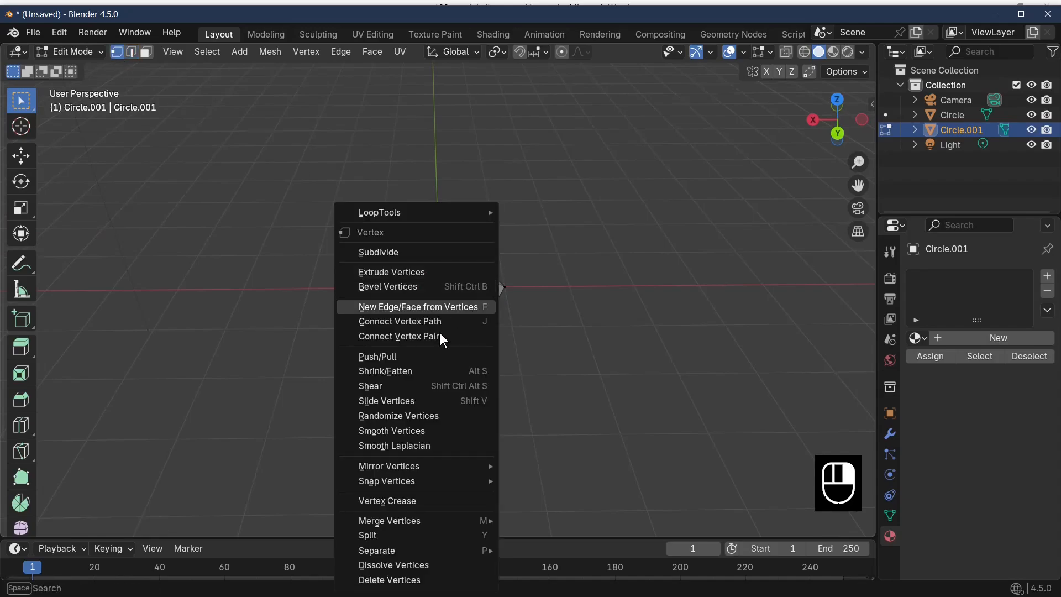
mouse_move(442, 518)
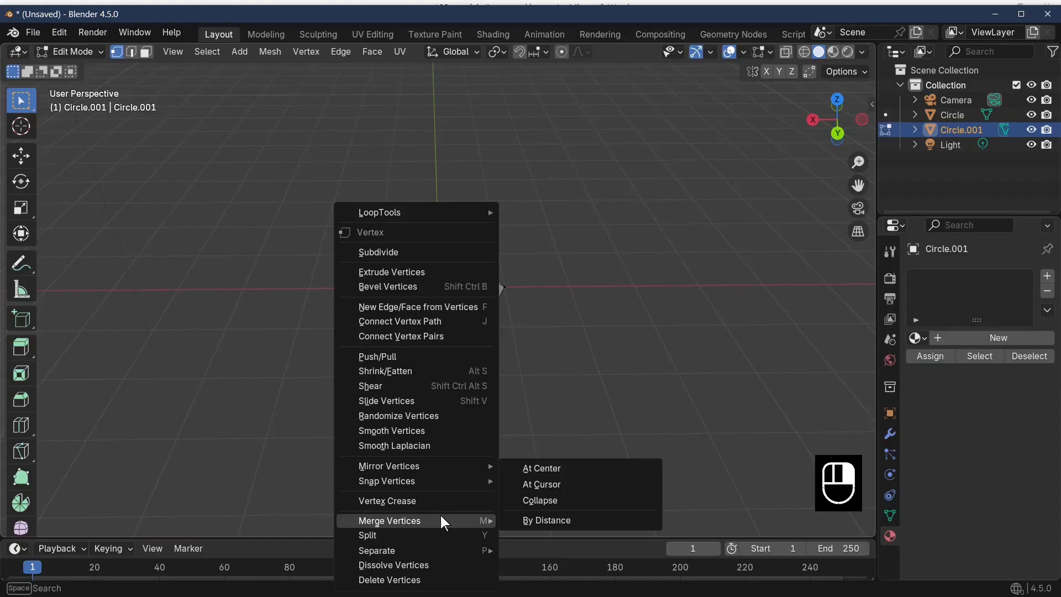
click(562, 468)
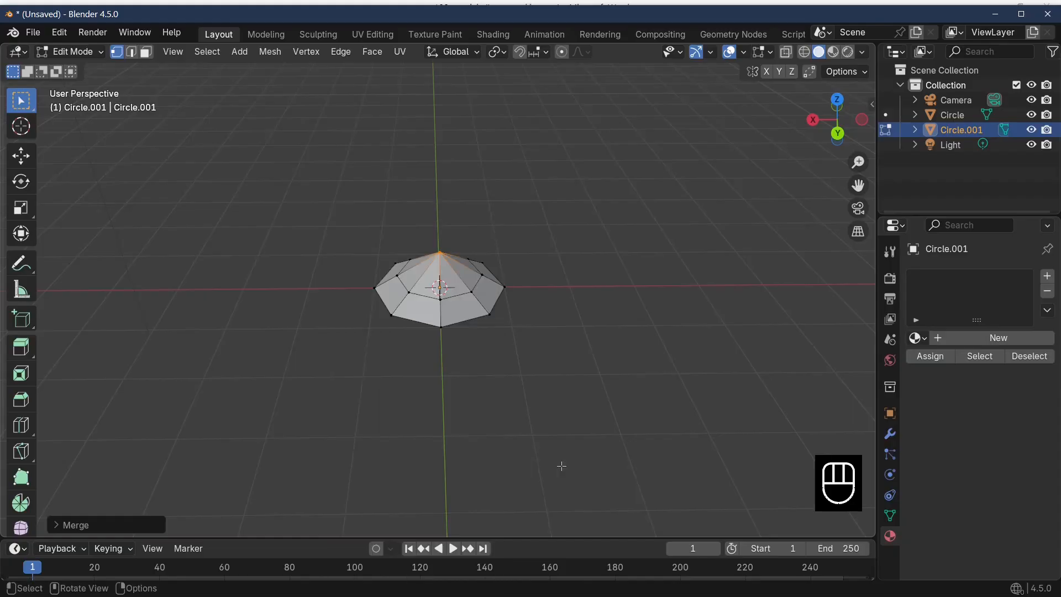
Select the base's outer vertex loop and scale it slightly outward
middle_drag(561, 466, 493, 294)
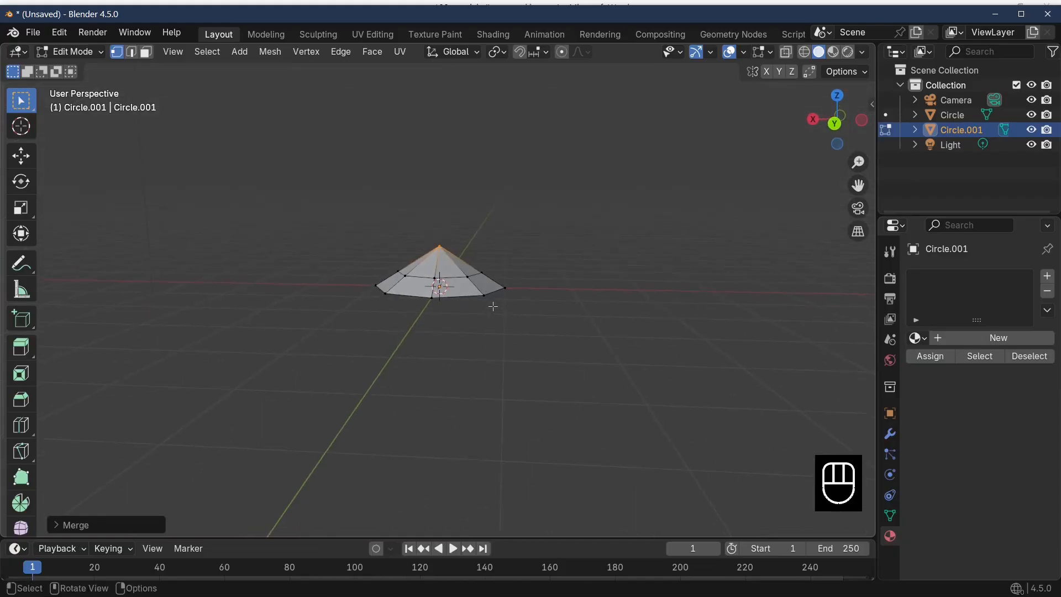
alt+click(487, 295)
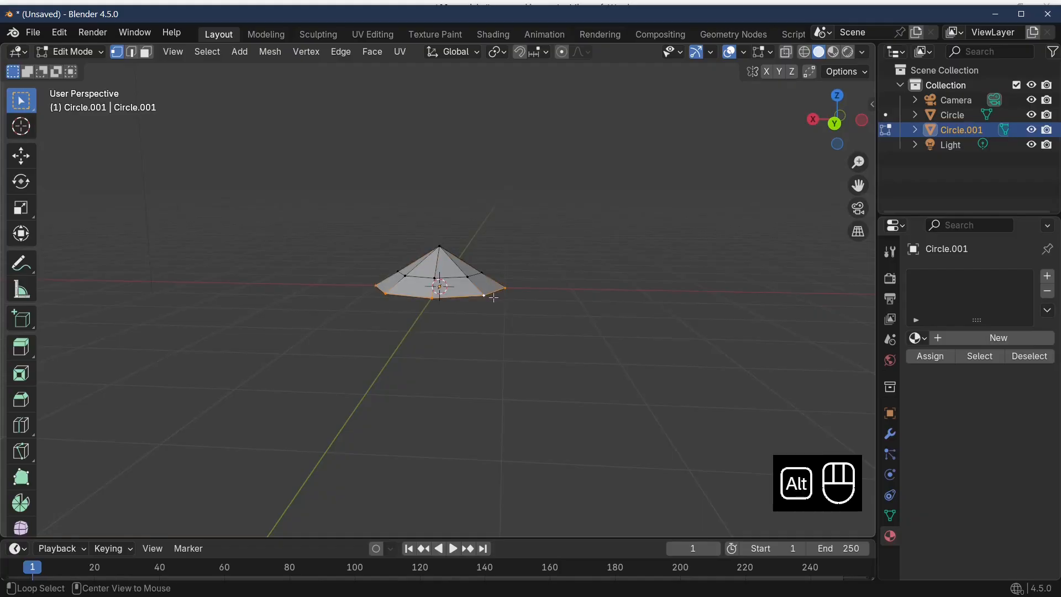
alt+click(493, 297)
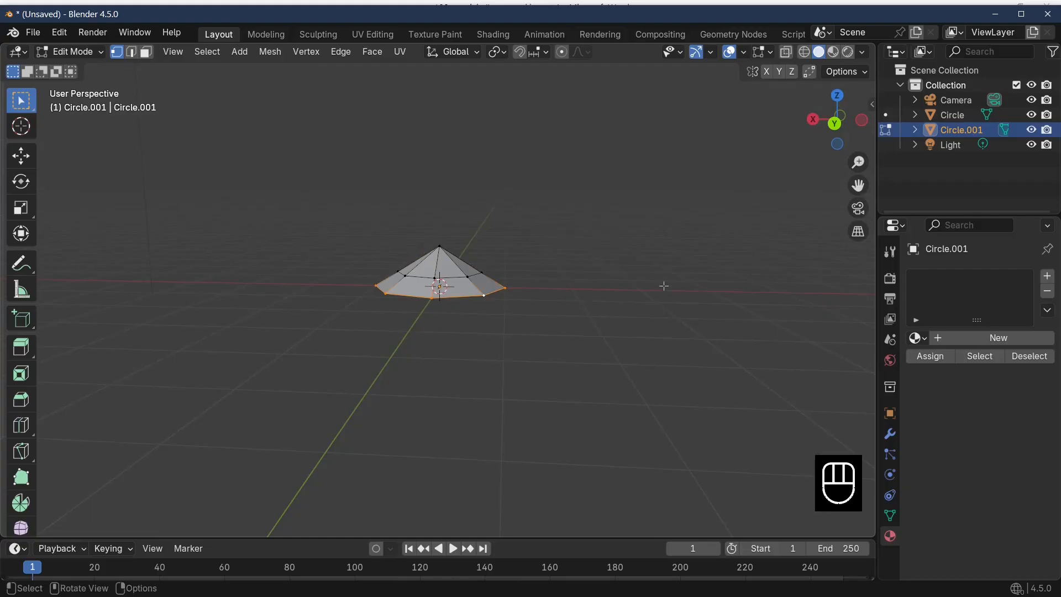
key(s)
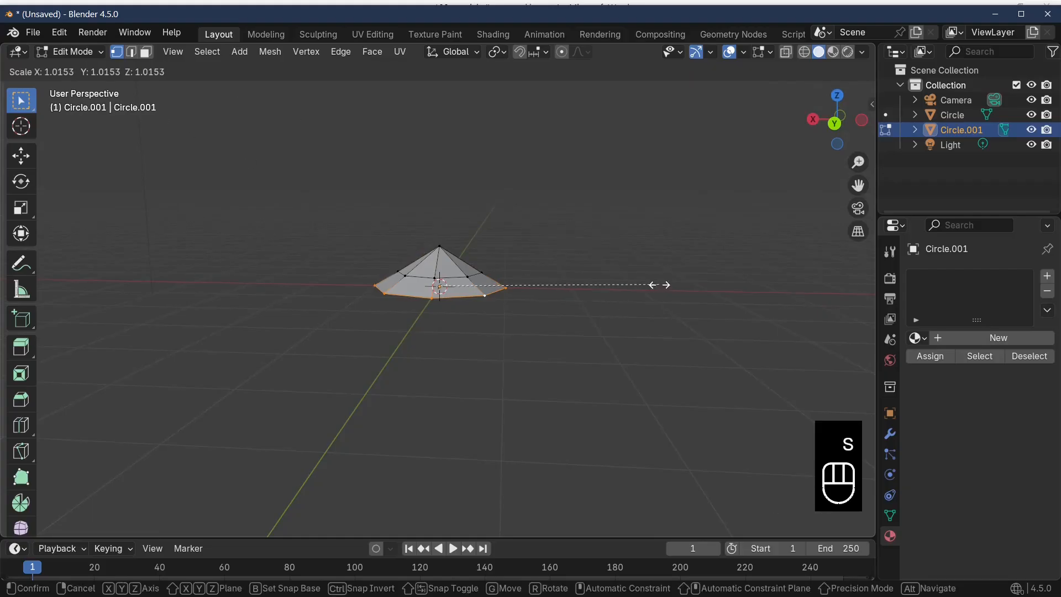
click(687, 291)
Rip three neighbouring corner vertices of the outer rim to open narrow notches between the panels
middle_drag(613, 336, 552, 400)
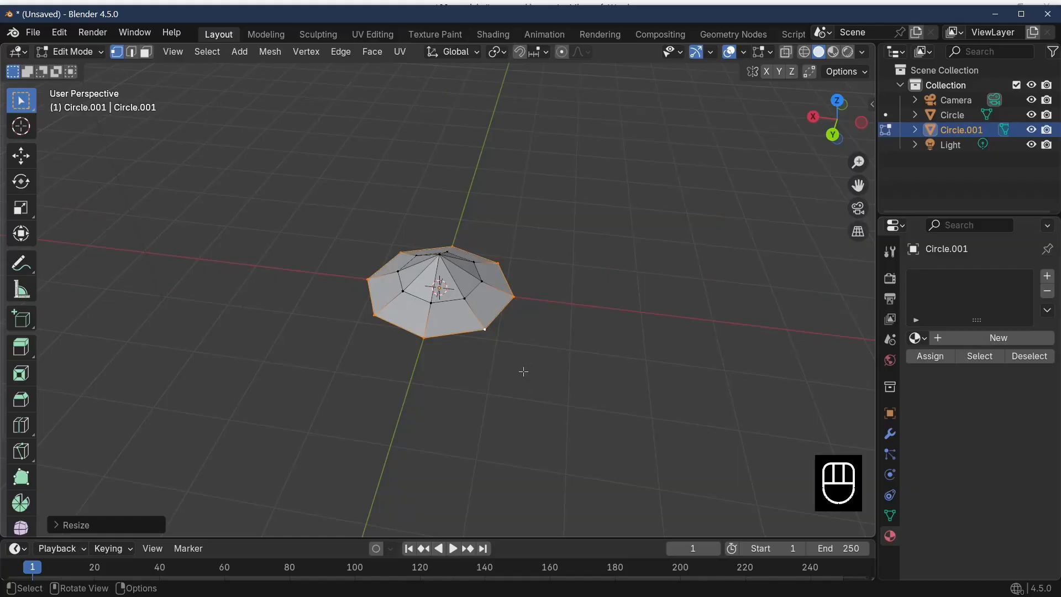
click(486, 329)
middle_drag(565, 354, 532, 360)
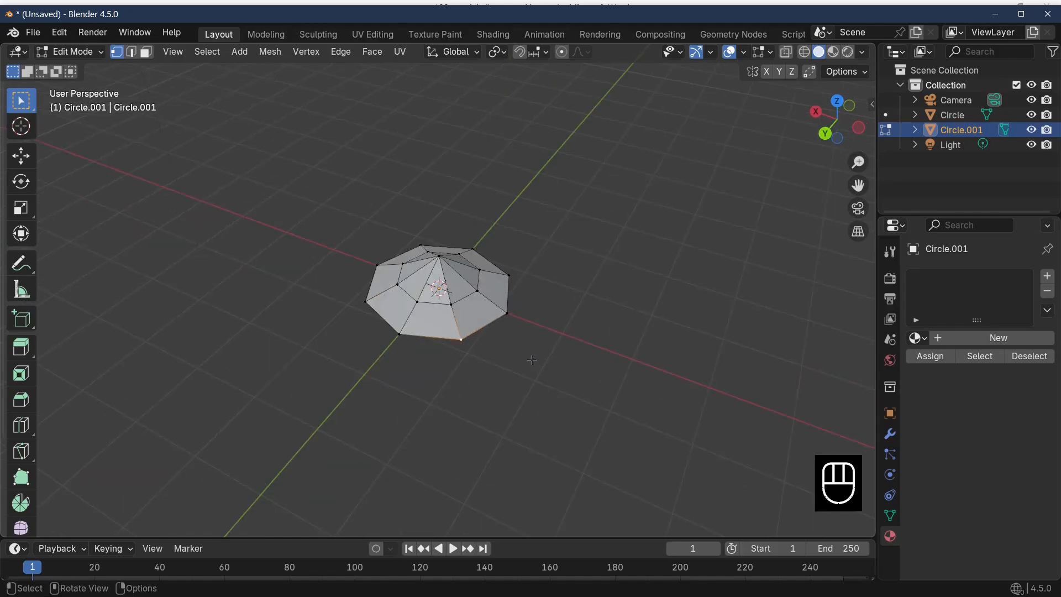
key(v)
click(542, 357)
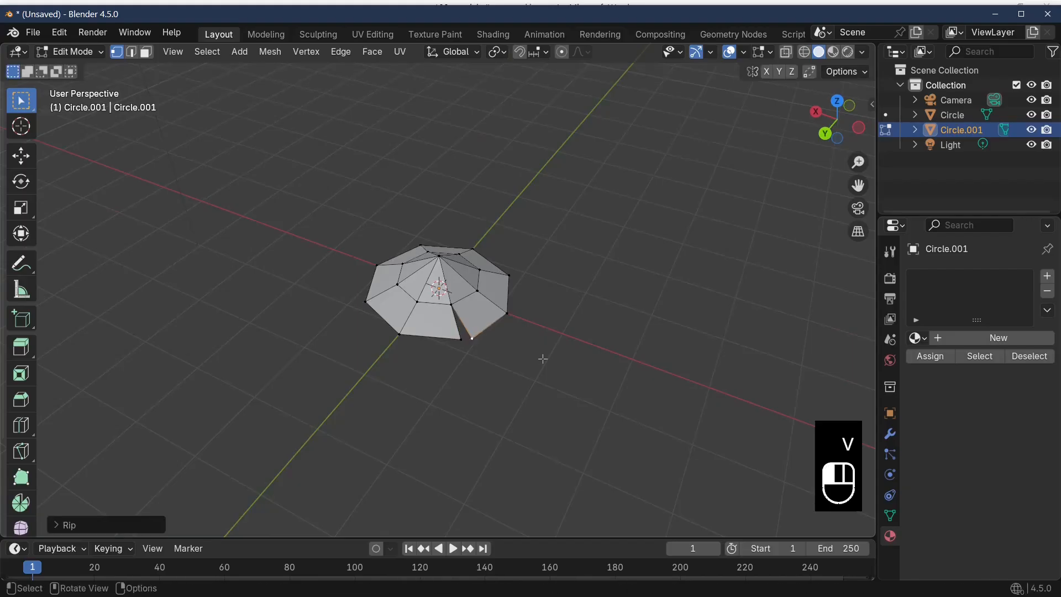
middle_drag(547, 308, 443, 296)
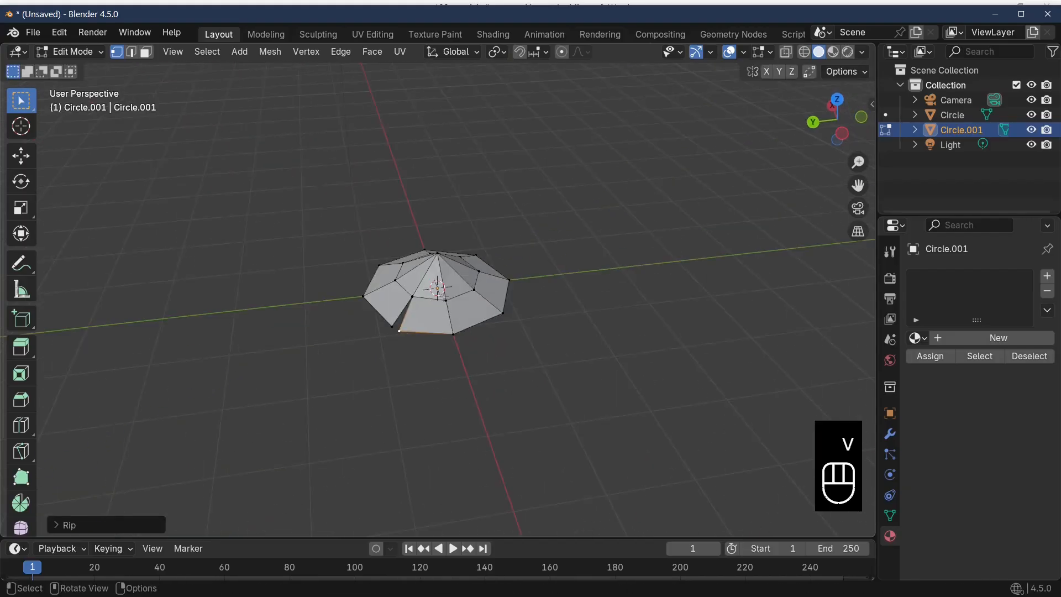
key(v)
click(518, 332)
middle_drag(518, 332, 458, 344)
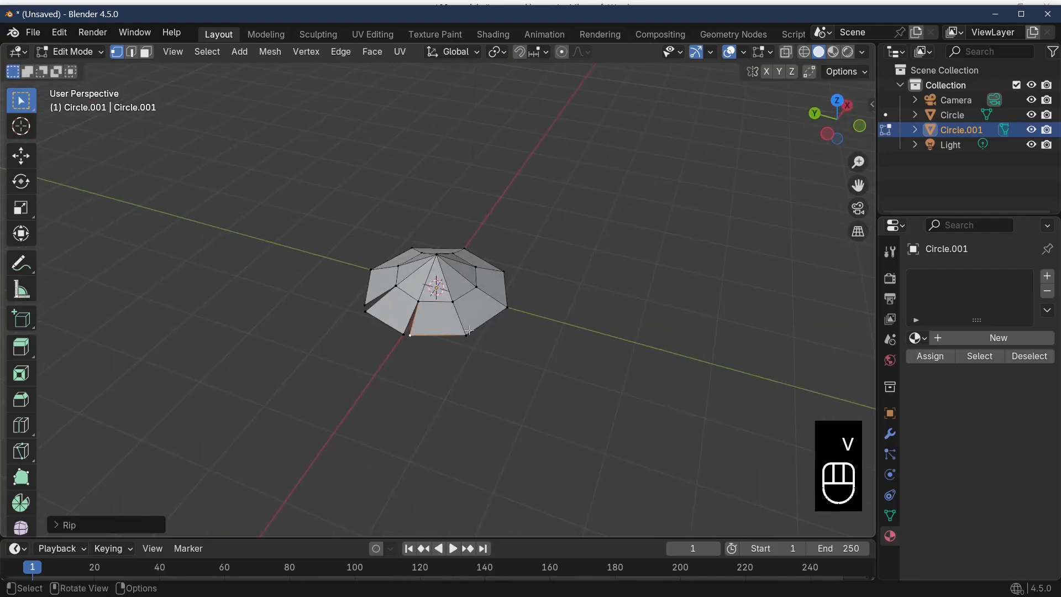
click(469, 335)
key(v)
click(501, 330)
Rip the rim's remaining corner vertices so that every panel is separated by a notch all the way around
middle_drag(549, 346, 474, 340)
click(458, 337)
key(v)
click(490, 325)
click(463, 347)
key(v)
click(494, 338)
key(v)
click(497, 335)
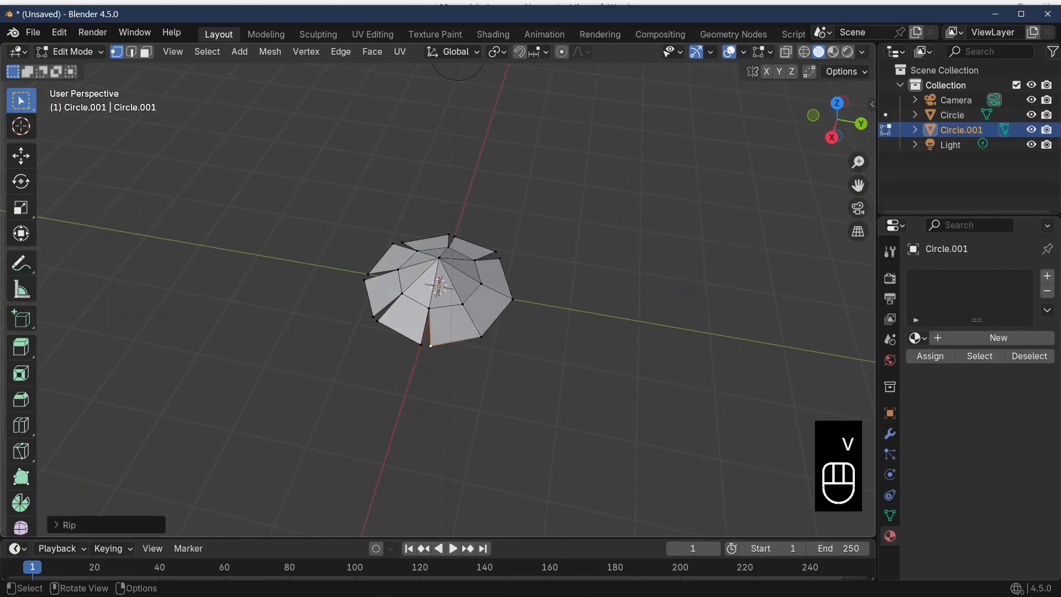
key(v)
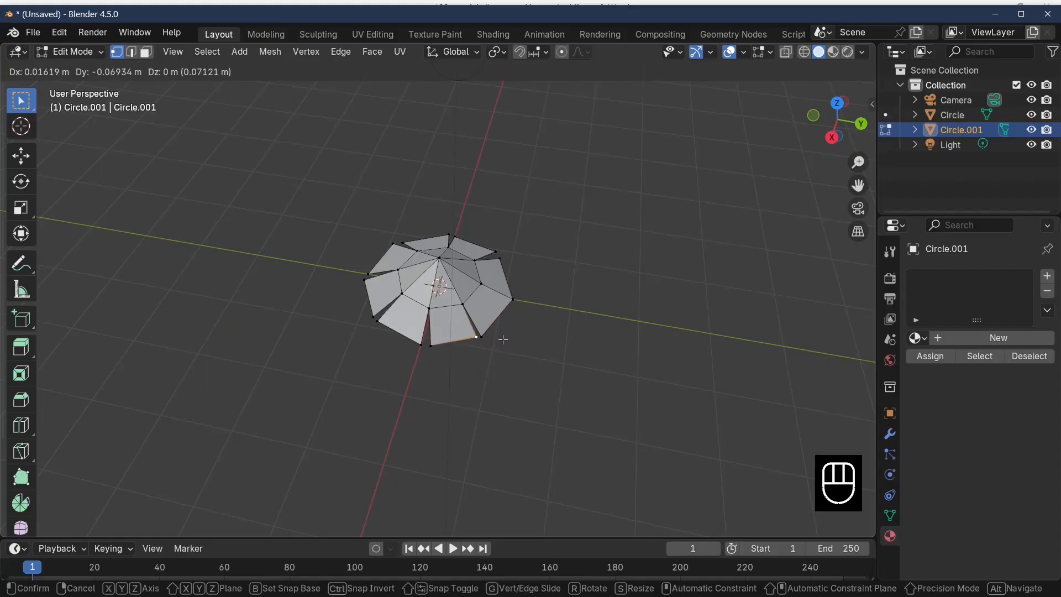
click(503, 340)
click(520, 304)
key(v)
middle_drag(532, 311, 553, 351)
Try to move the last ripped rim vertex slightly downward
click(501, 330)
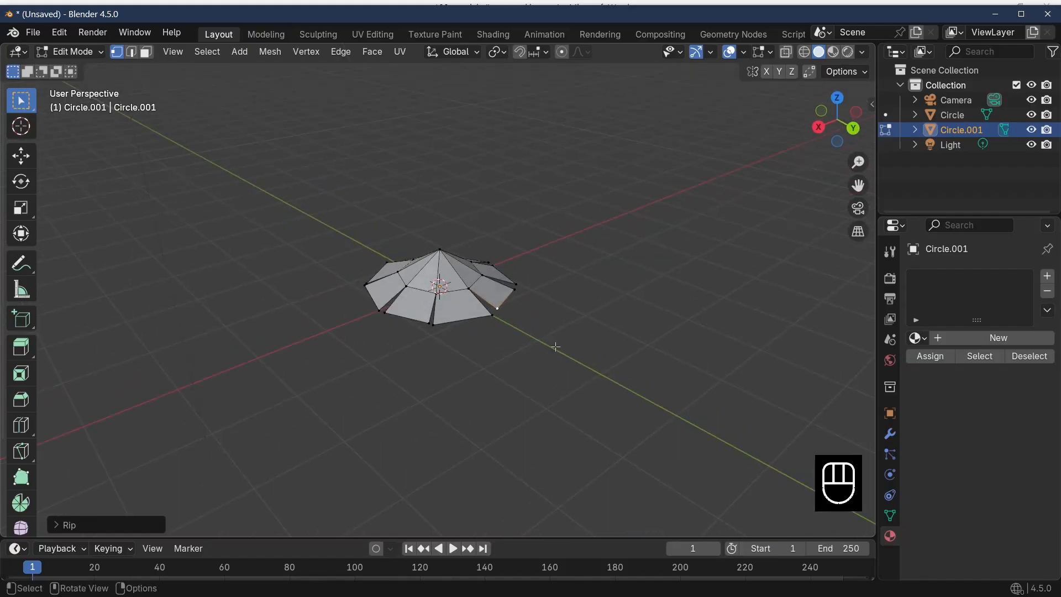
key(g)
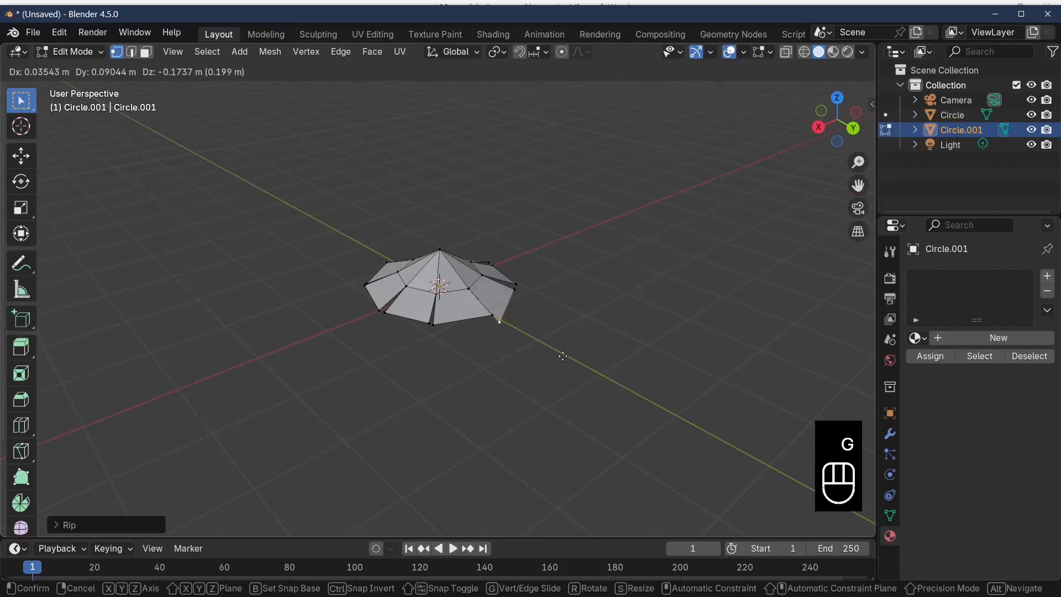
key(ctrl+z)
Return to Object Mode and change the selection tool from Tweak to Select Box
middle_drag(573, 338, 665, 323)
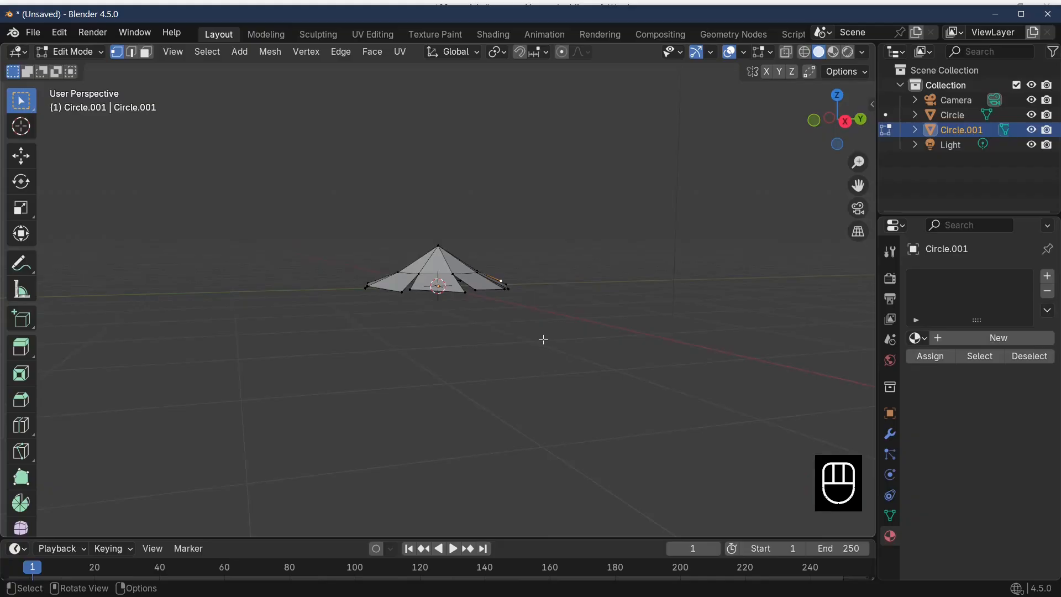
key(Tab)
middle_drag(481, 322, 507, 353)
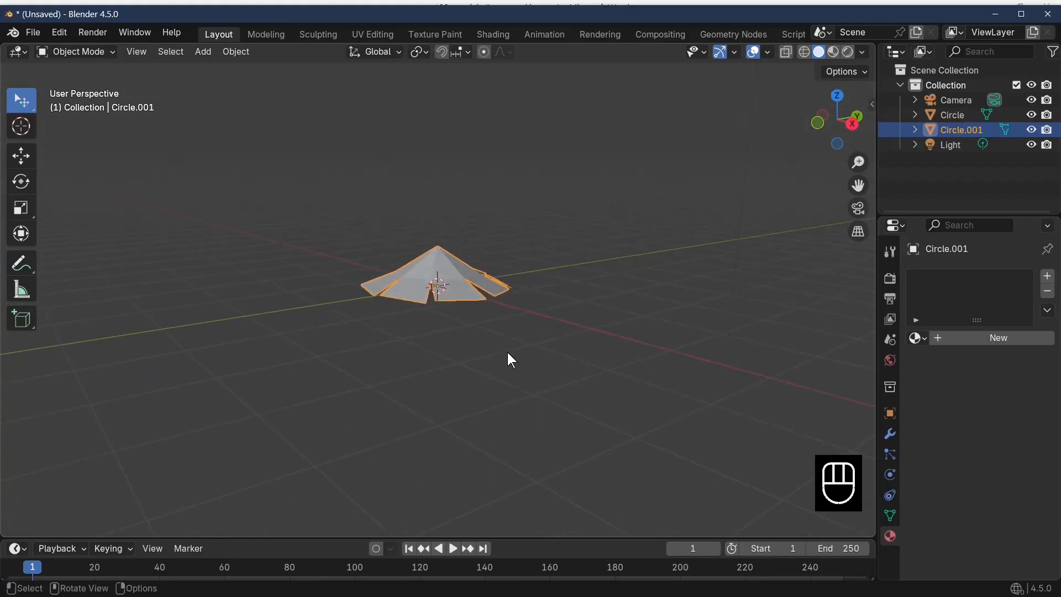
click(22, 102)
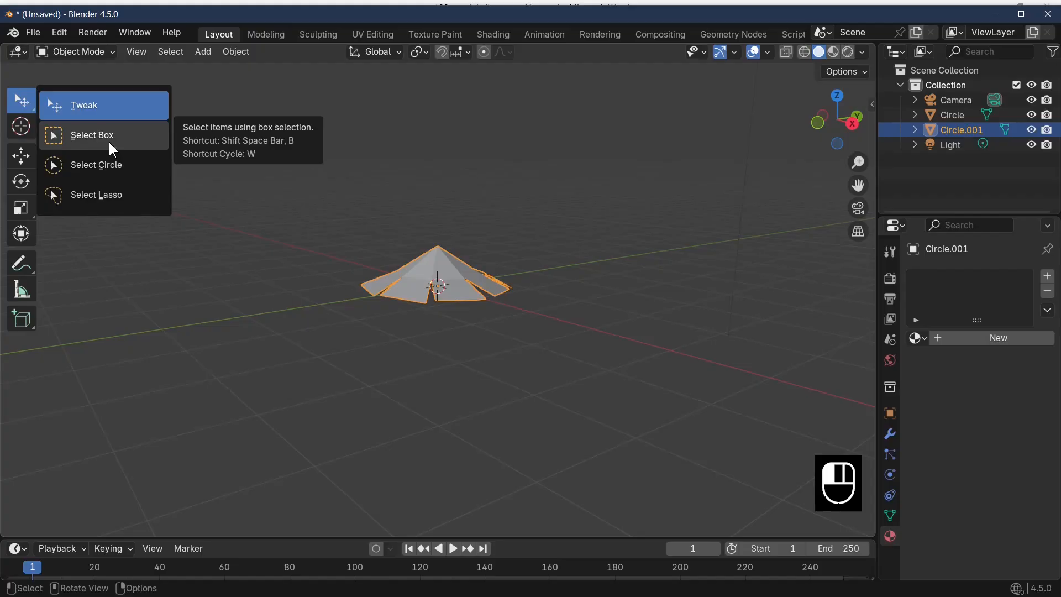
click(21, 102)
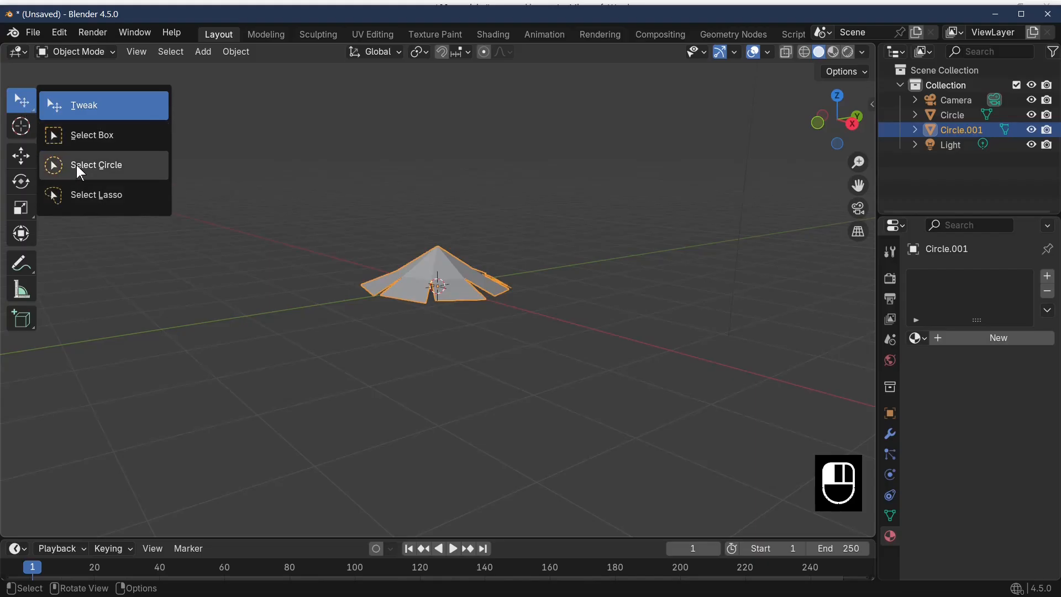
click(79, 135)
Duplicate the notched cone and raise the copy along Z to form a second, overlapping tier
middle_drag(607, 302, 546, 289)
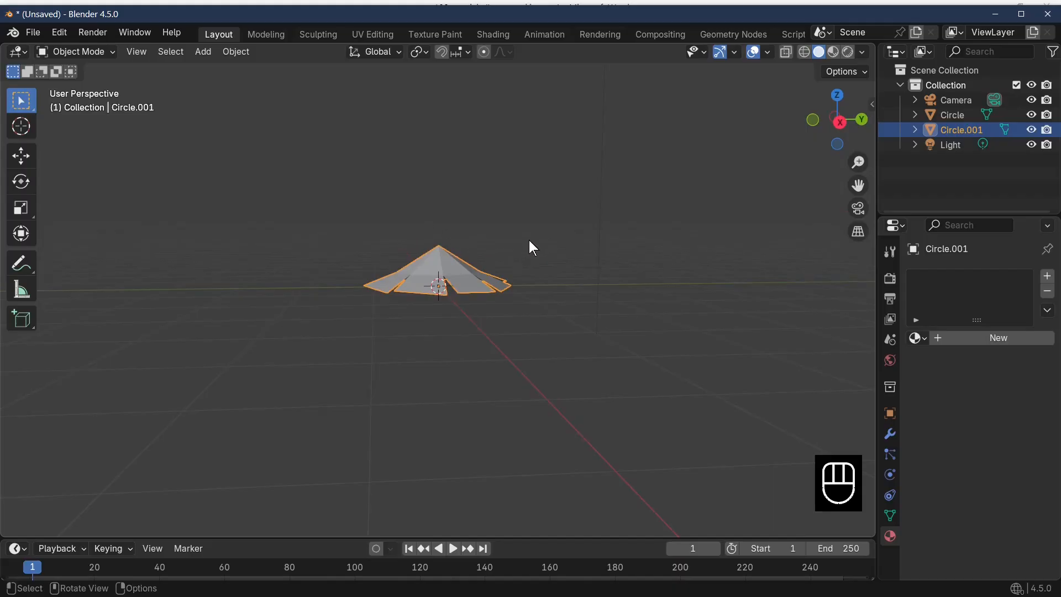
key(shift+d)
key(g)
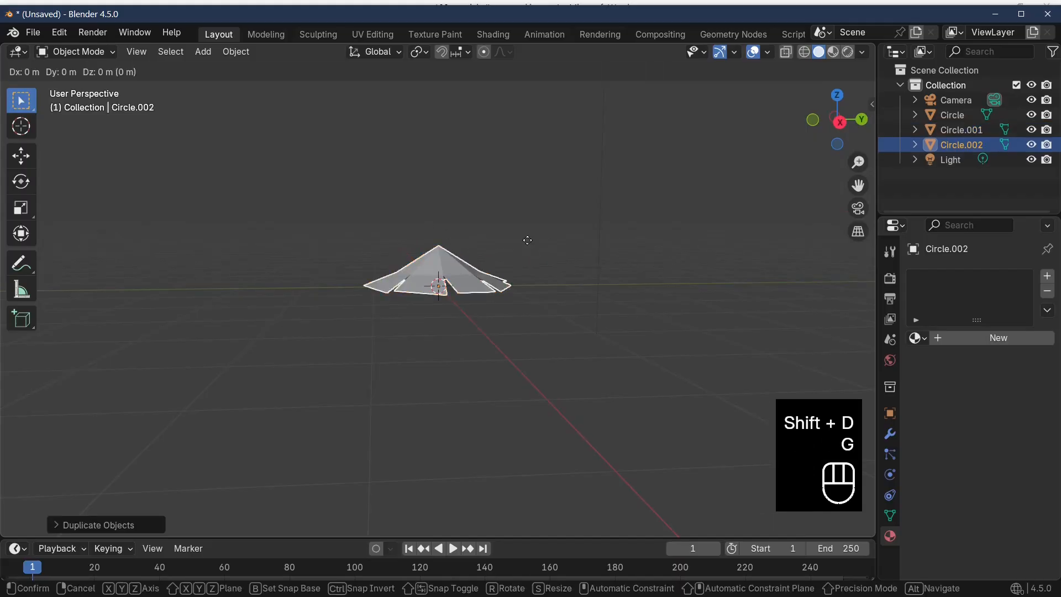
key(z)
click(528, 224)
Duplicate the second tier twice, leaving one copy in place and raising the other along Z as a third tier
key(shift+d)
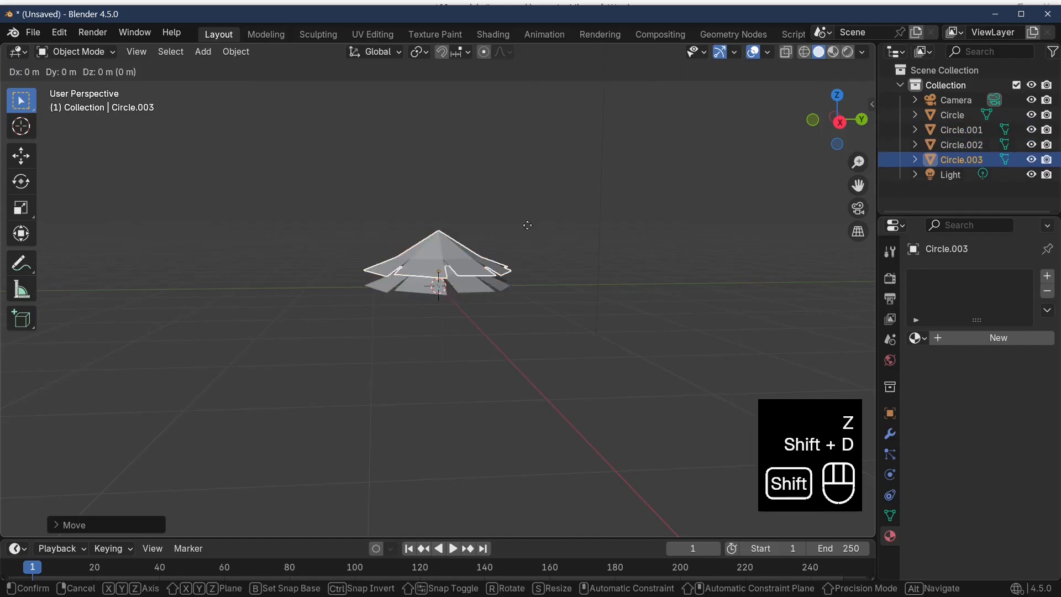
click(527, 224)
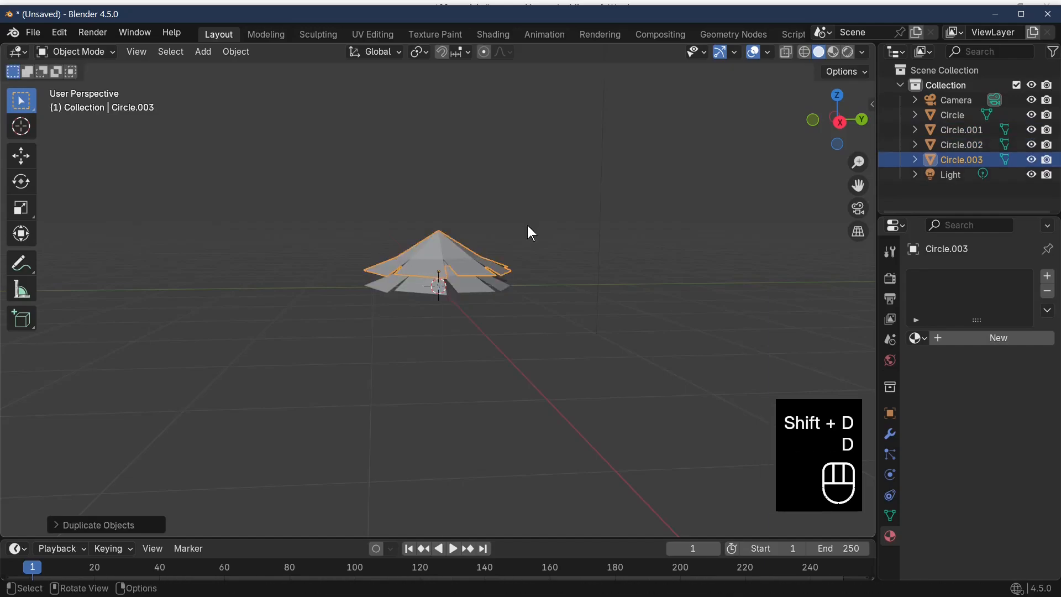
key(z)
key(shift+d)
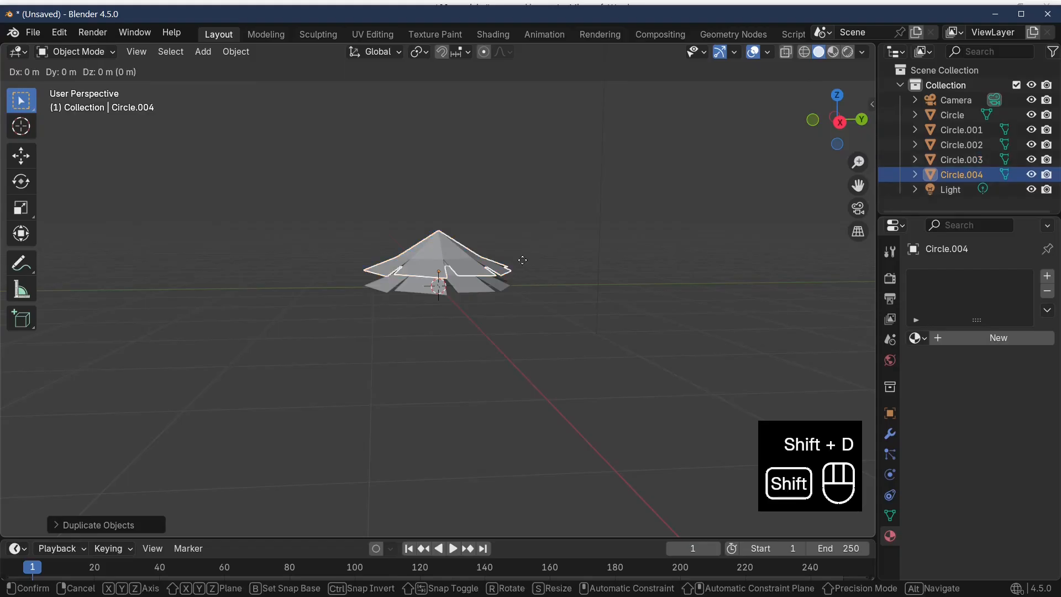
right_click(523, 259)
key(g)
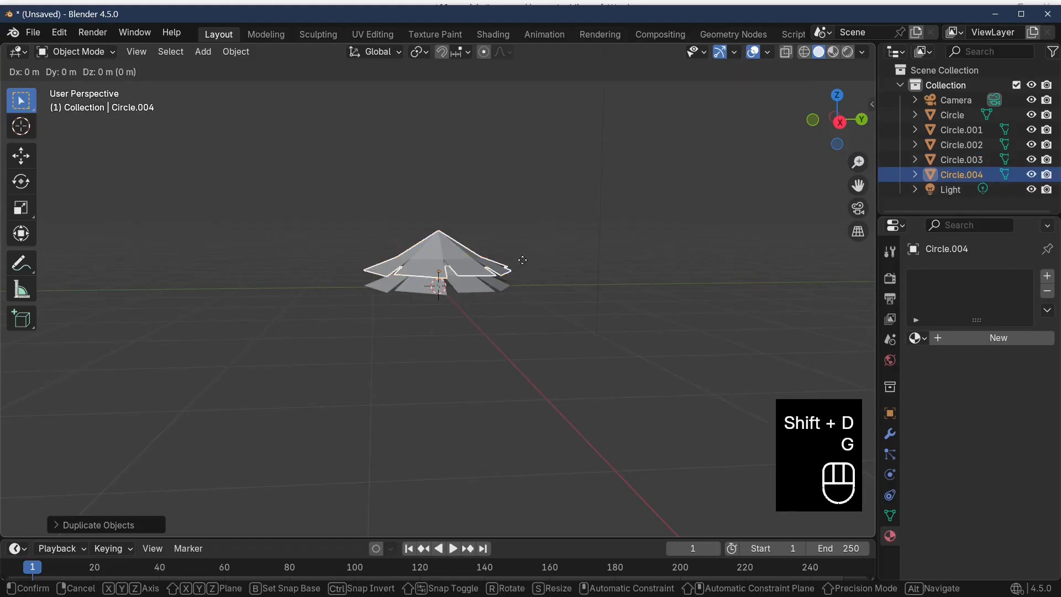
key(z)
click(522, 246)
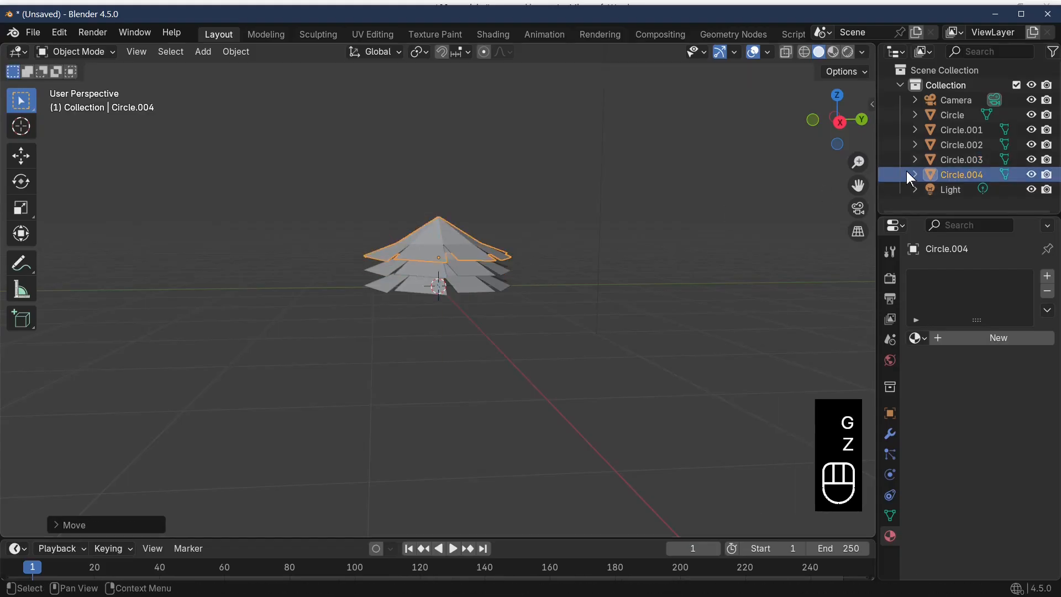
Select the overlapping copy Circle.003 and raise it along Z to form a fourth tier above the stack
click(957, 131)
click(959, 150)
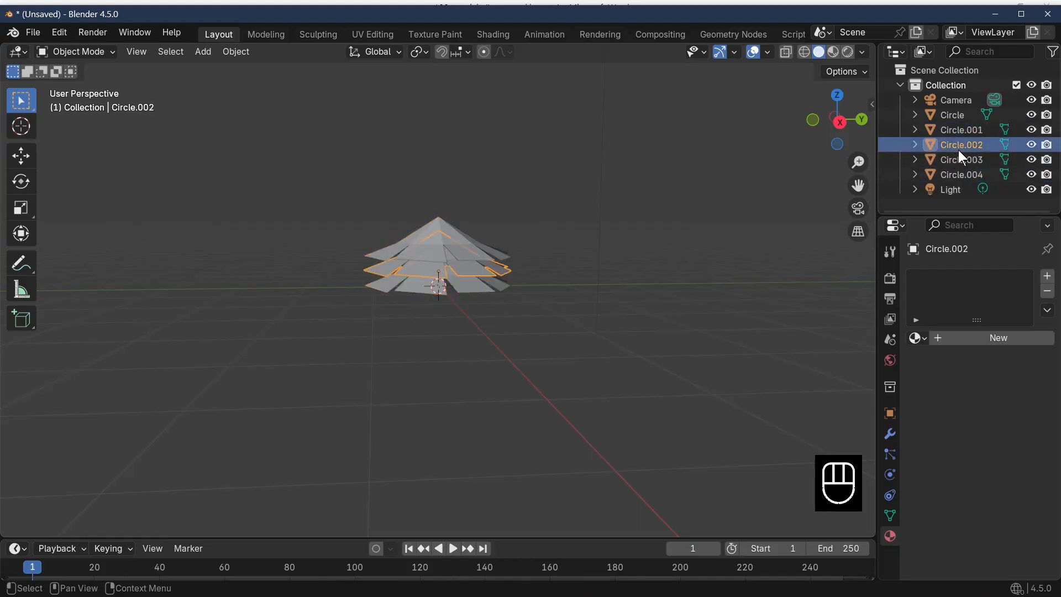
click(964, 160)
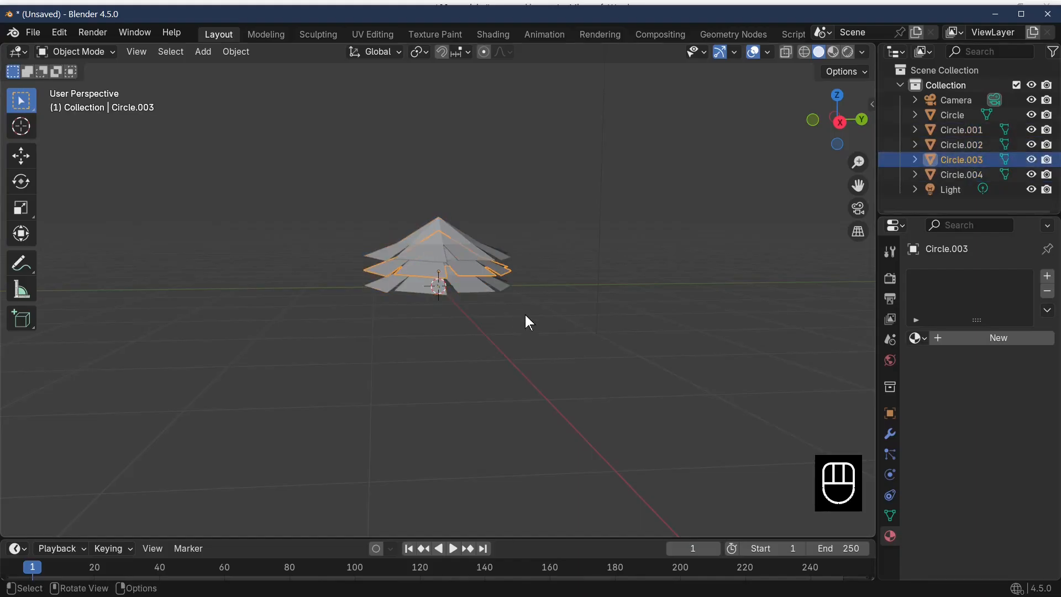
key(g)
key(z)
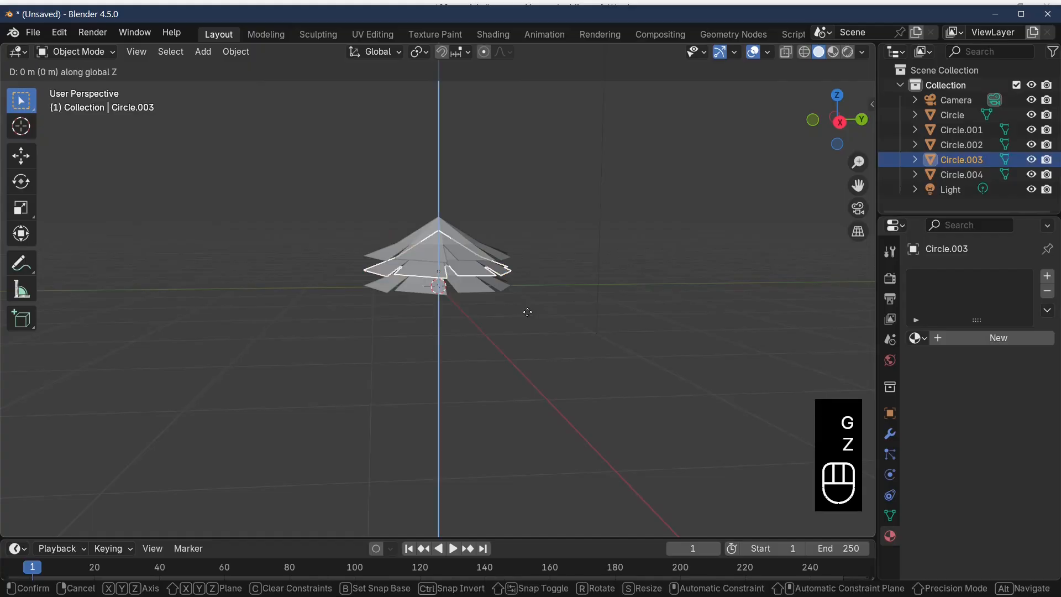
click(531, 280)
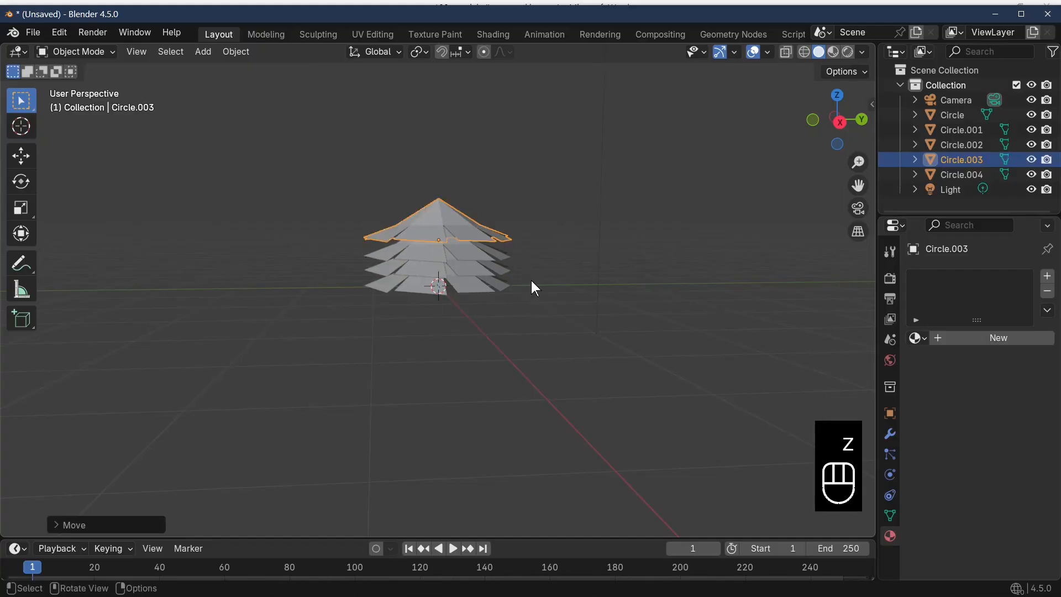
Duplicate the top tier twice, raising each copy along Z to form a fifth and a sixth overlapping tier
key(shift+d)
key(z)
click(575, 287)
key(shift+d)
key(z)
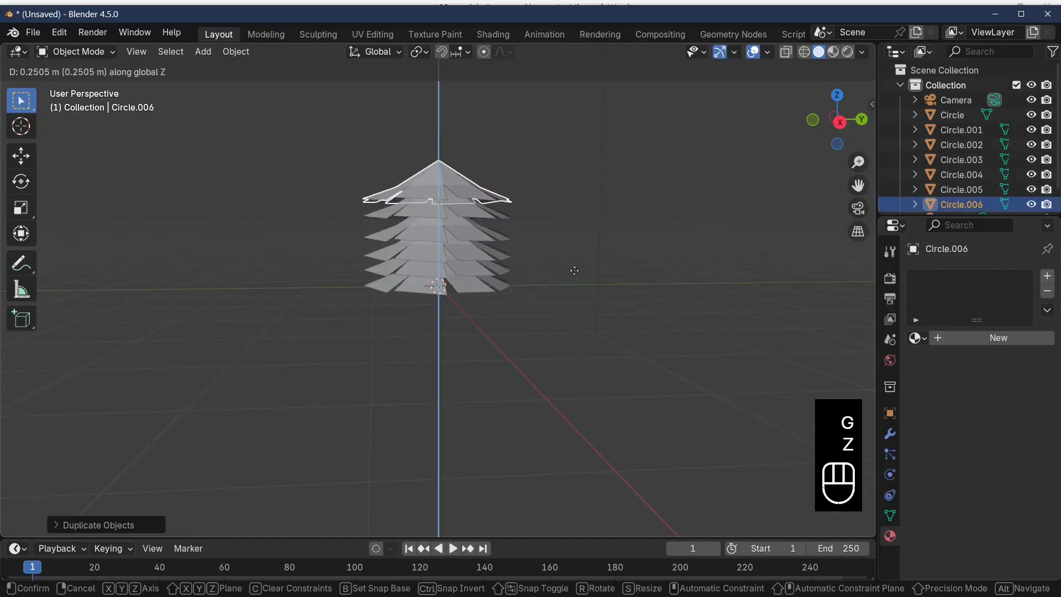
click(575, 268)
Add a seventh and an eighth tier by duplicating the topmost cone twice and raising each copy along Z, the last about 0.39 m
key(shift+d)
key(z)
click(575, 251)
key(shift+d)
key(z)
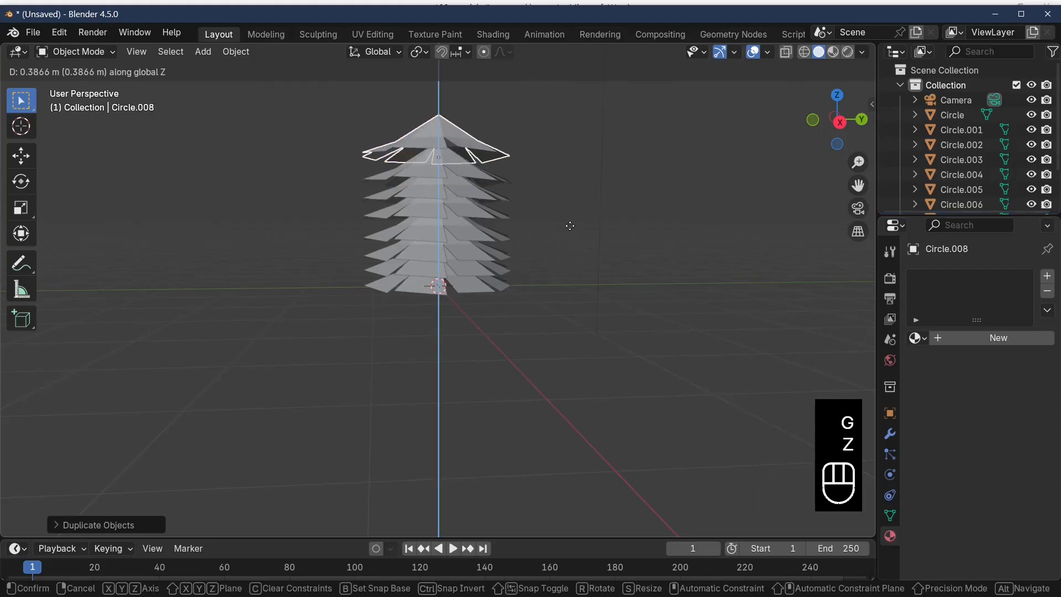
click(572, 227)
Duplicate the eighth tier and raise the copy about 0.25 m along Z as the ninth tier
middle_drag(589, 257, 525, 344)
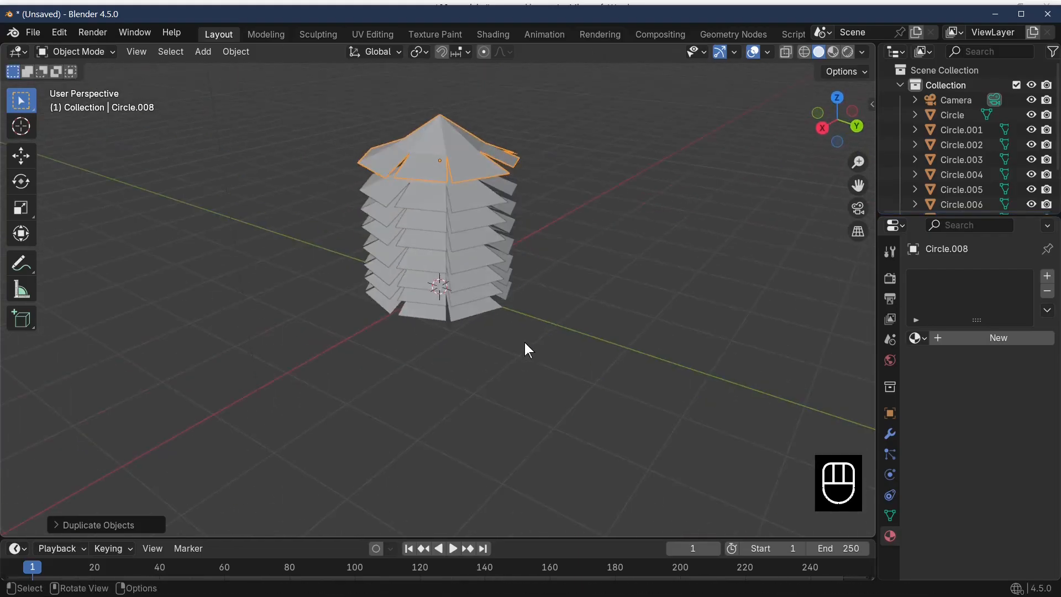
key(shift+d)
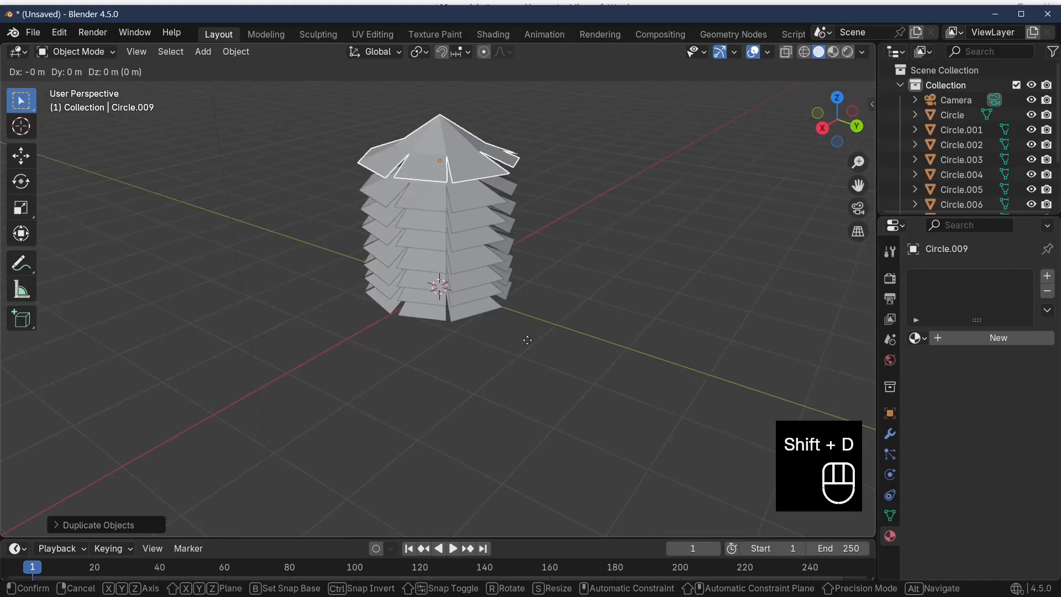
key(g)
key(z)
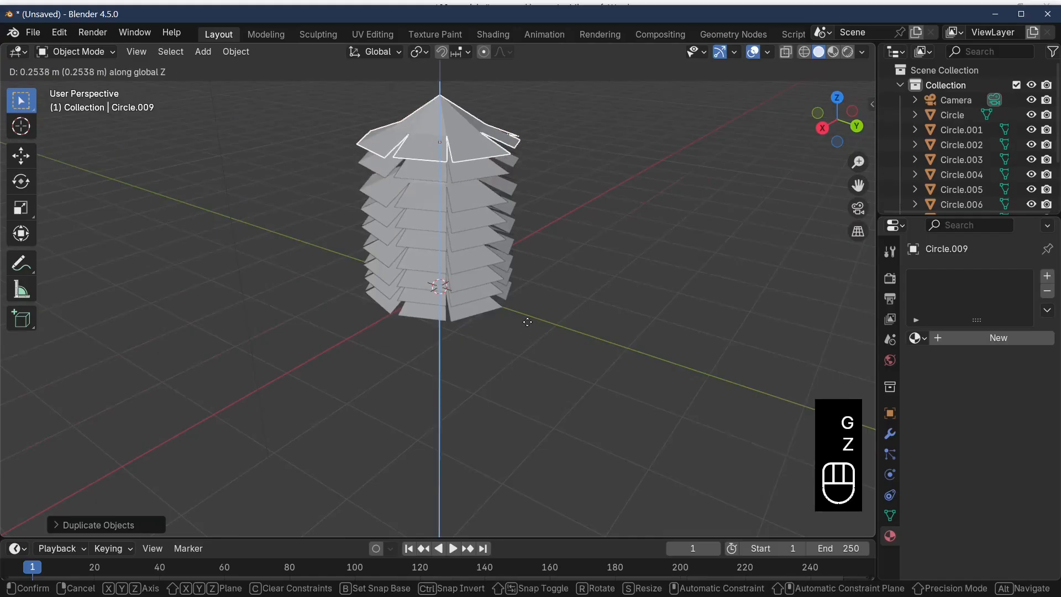
click(530, 327)
Rotate the seventh tier, Circle.007, around Z so its notches are offset from the neighbouring tiers
middle_drag(633, 360, 570, 338)
click(457, 244)
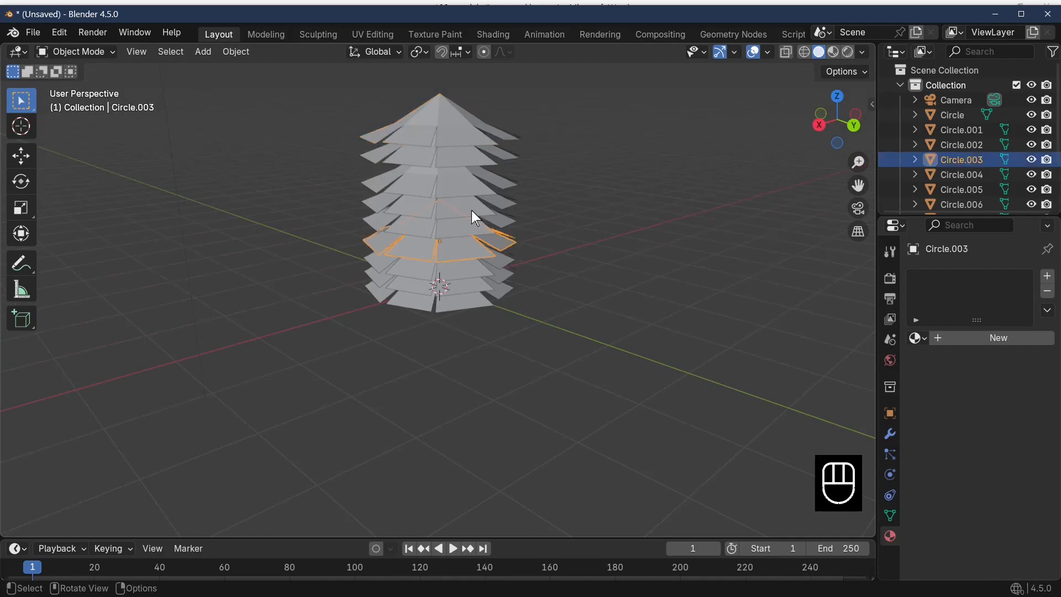
click(468, 193)
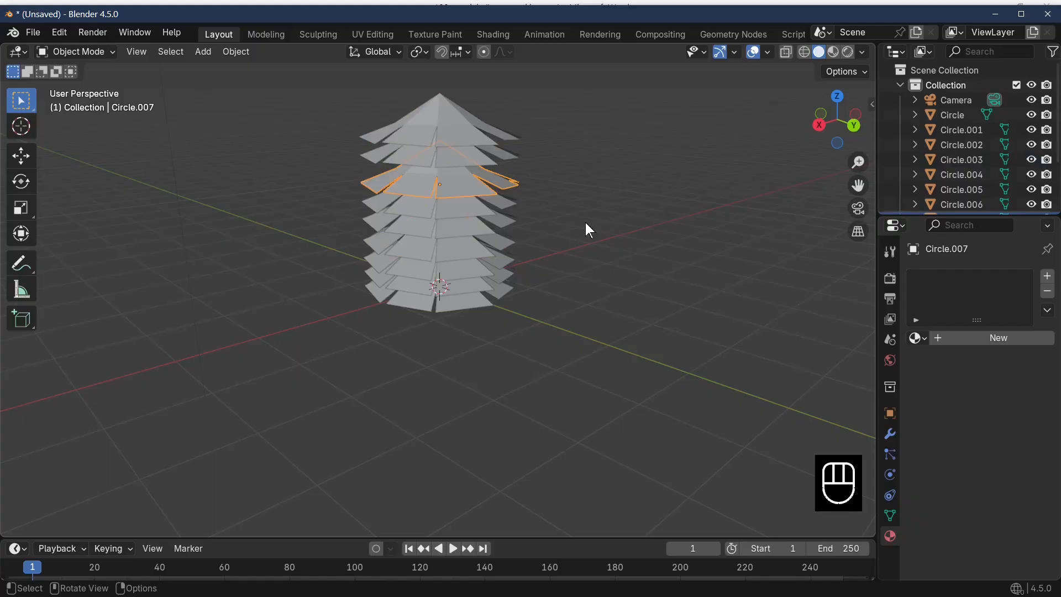
key(r)
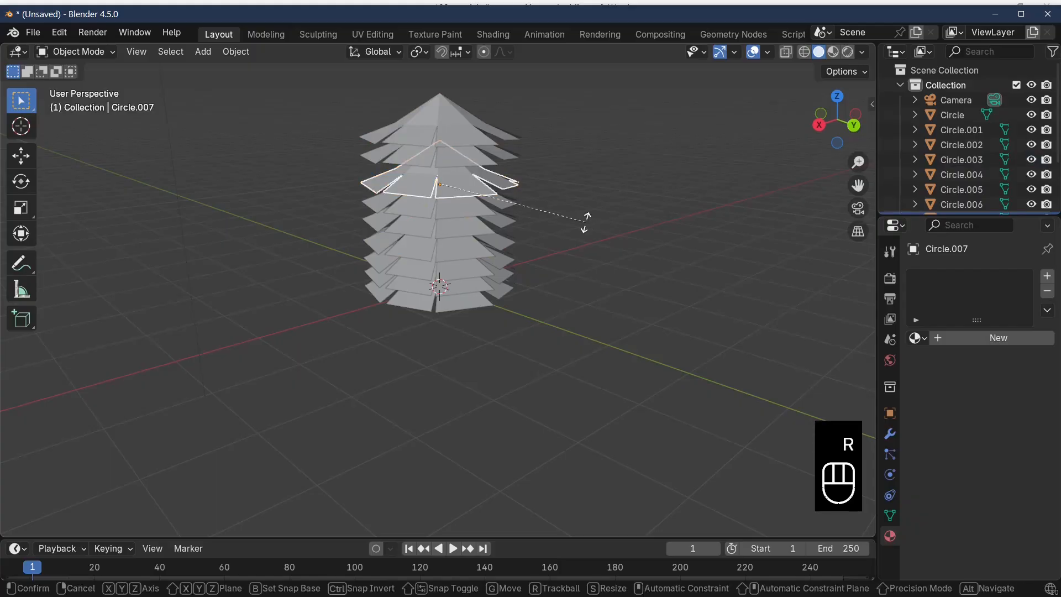
key(z)
click(528, 243)
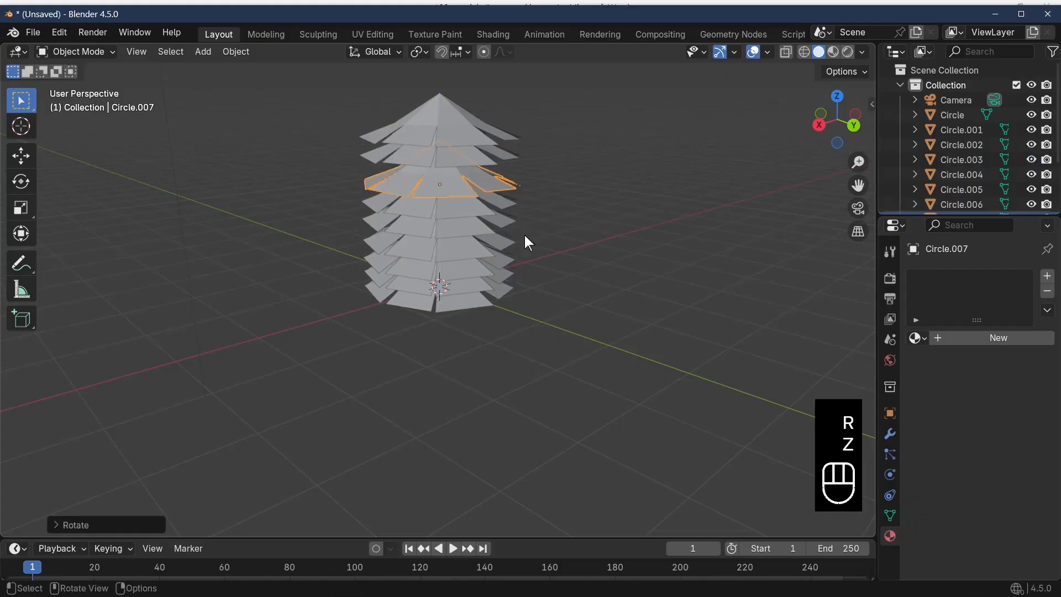
Rotate Circle.005 and a tier below it around Z to offset their notches
click(487, 230)
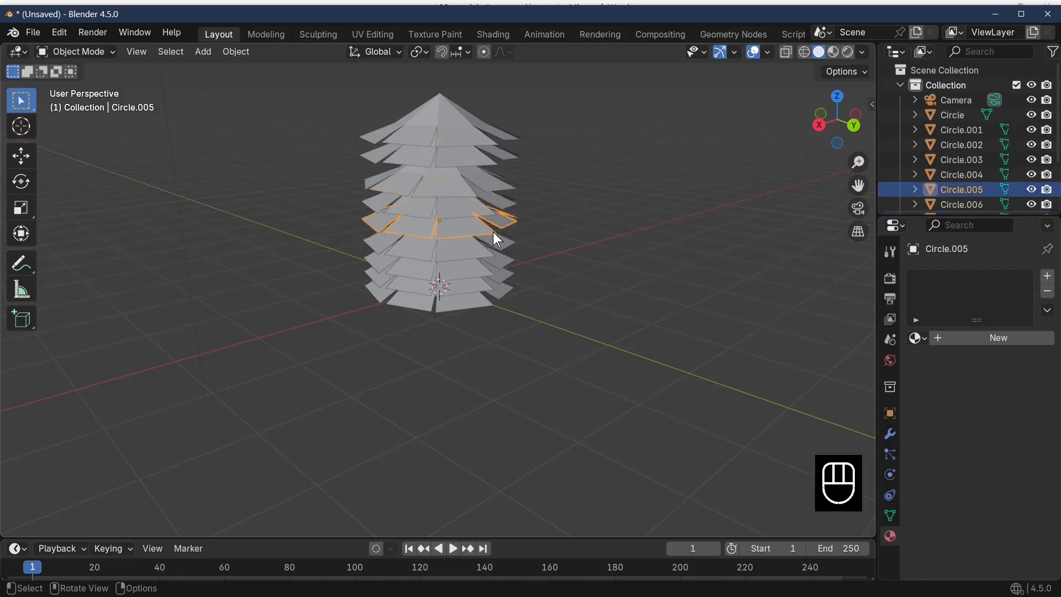
key(r)
key(z)
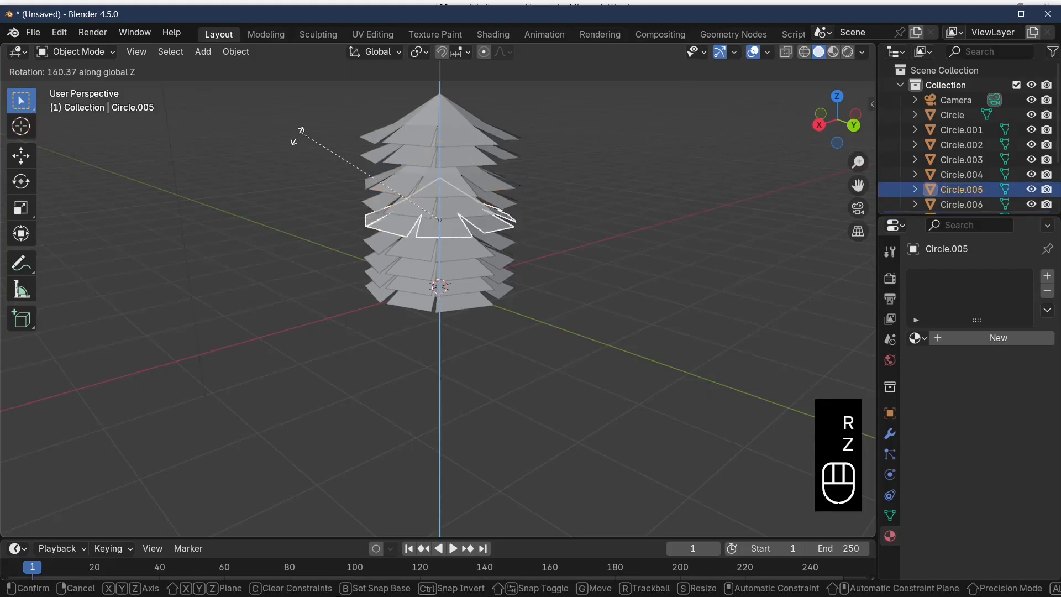
click(515, 266)
click(519, 274)
key(r)
key(z)
click(502, 239)
Adjust the height of the top tier slightly along Z and rotate it around Z to offset its notches
click(448, 136)
key(g)
key(z)
click(544, 188)
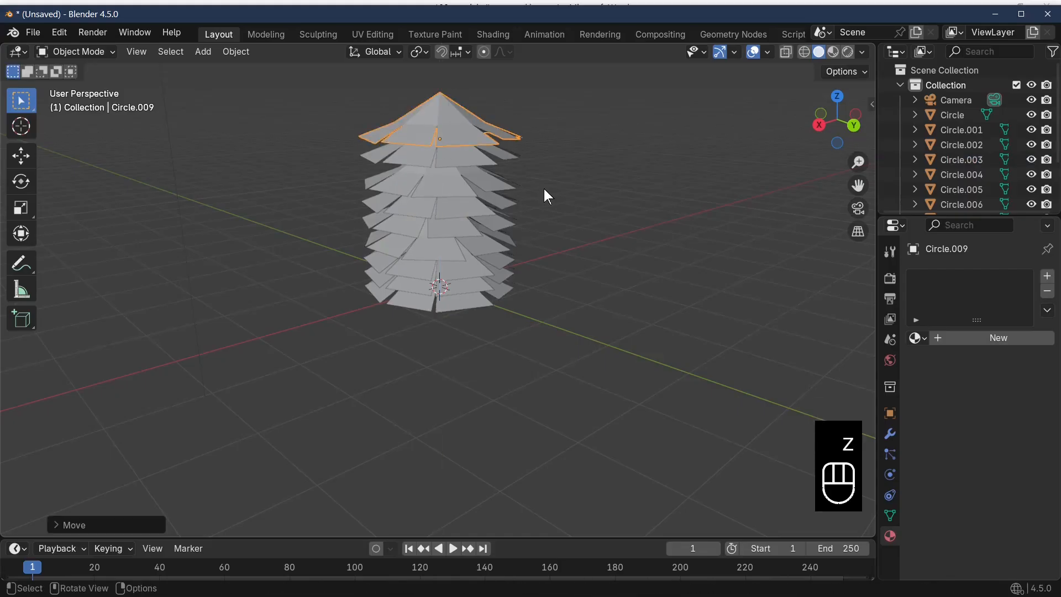
key(r)
key(z)
click(440, 178)
Rotate Circle.002 about -27° and the bottom tier, Circle.001, about -16° around Z
click(504, 293)
key(r)
key(z)
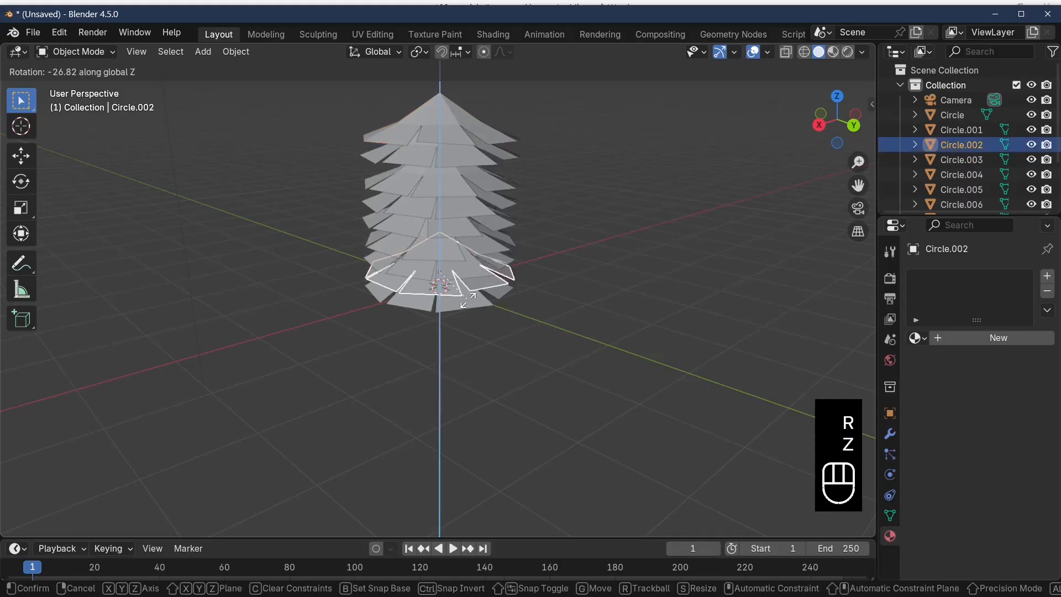
click(466, 304)
click(465, 303)
key(r)
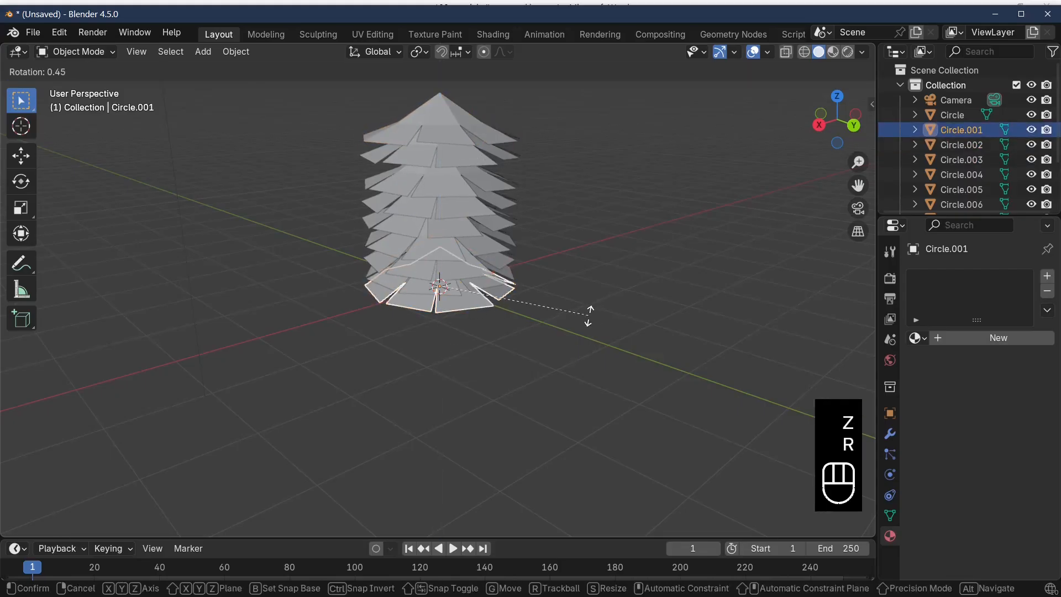
key(z)
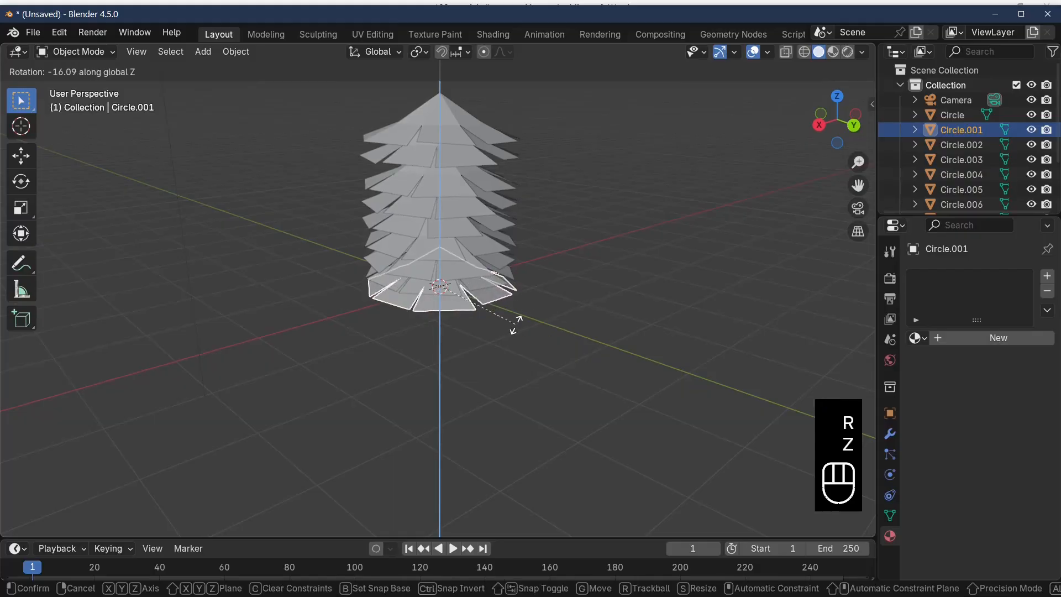
click(514, 320)
Select all the stacked tiers and join them into a single object
middle_drag(628, 275, 685, 256)
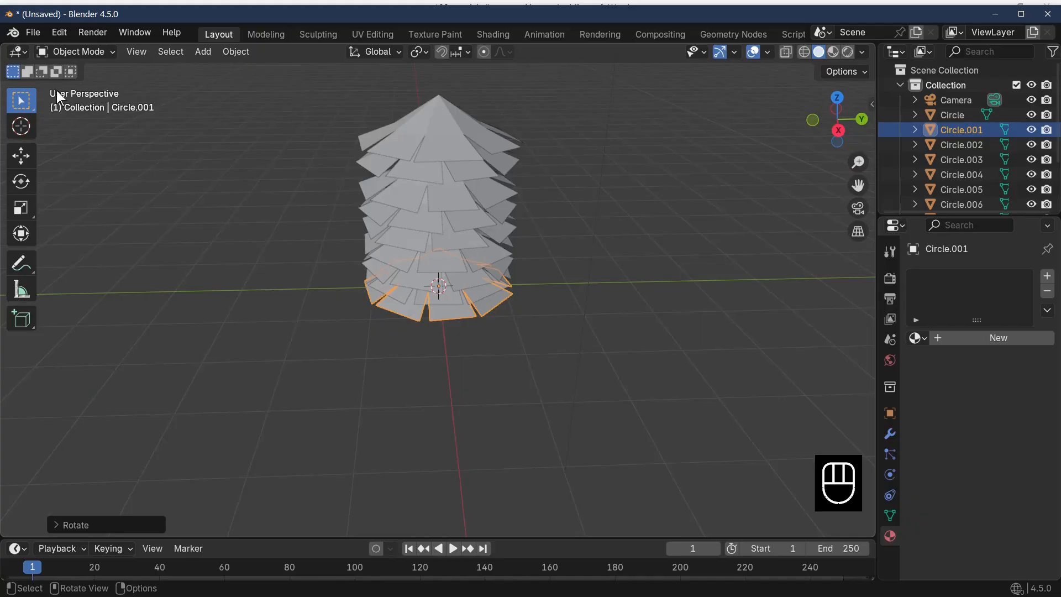
drag(359, 106, 549, 355)
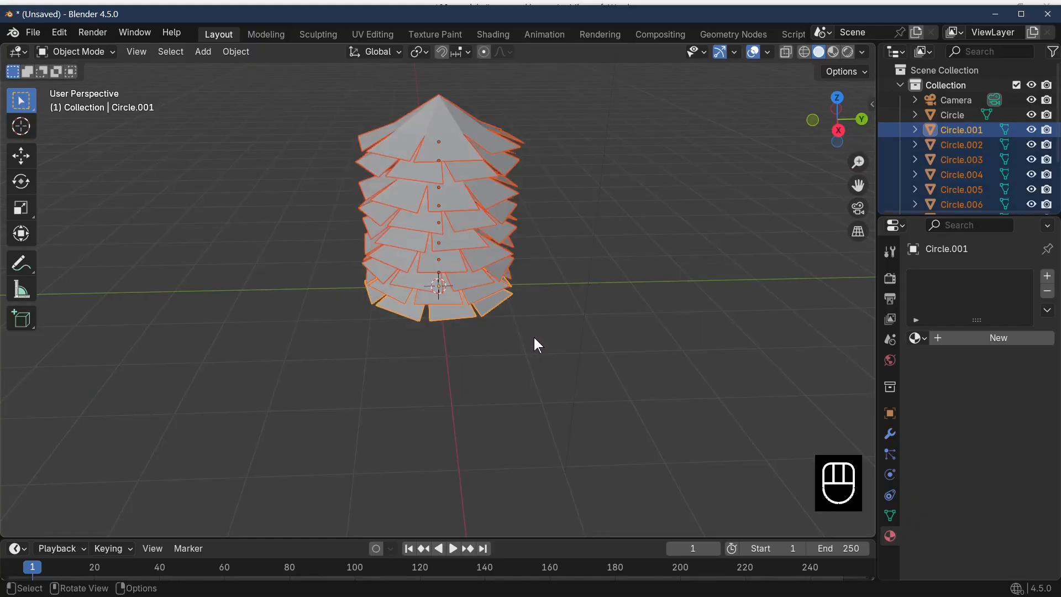
right_click(457, 290)
click(403, 341)
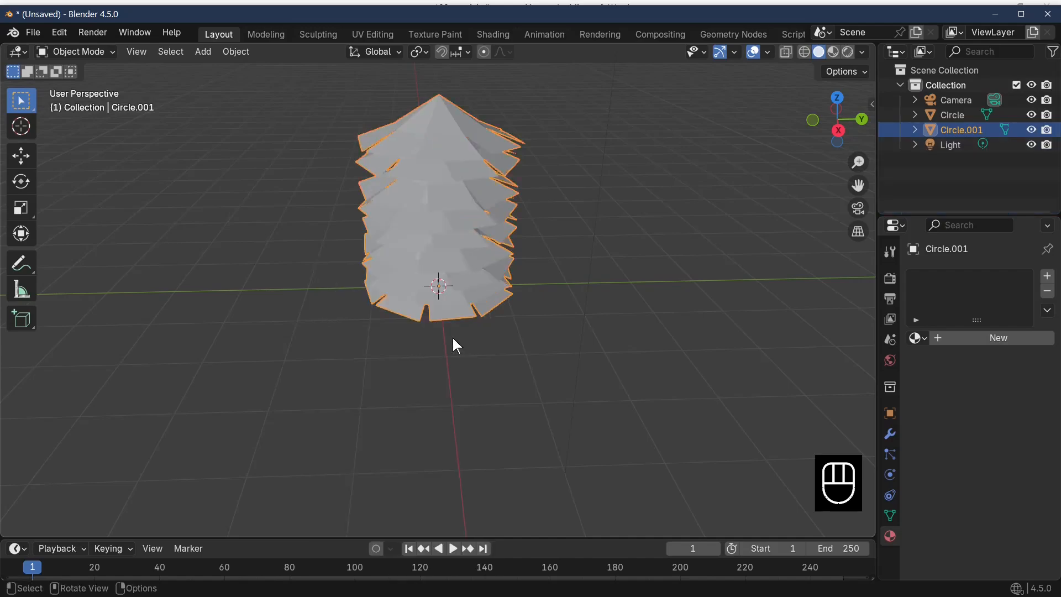
Enter Edit Mode on the joined tree and enable Proportional Editing with the top vertex selected
middle_drag(453, 344, 475, 298)
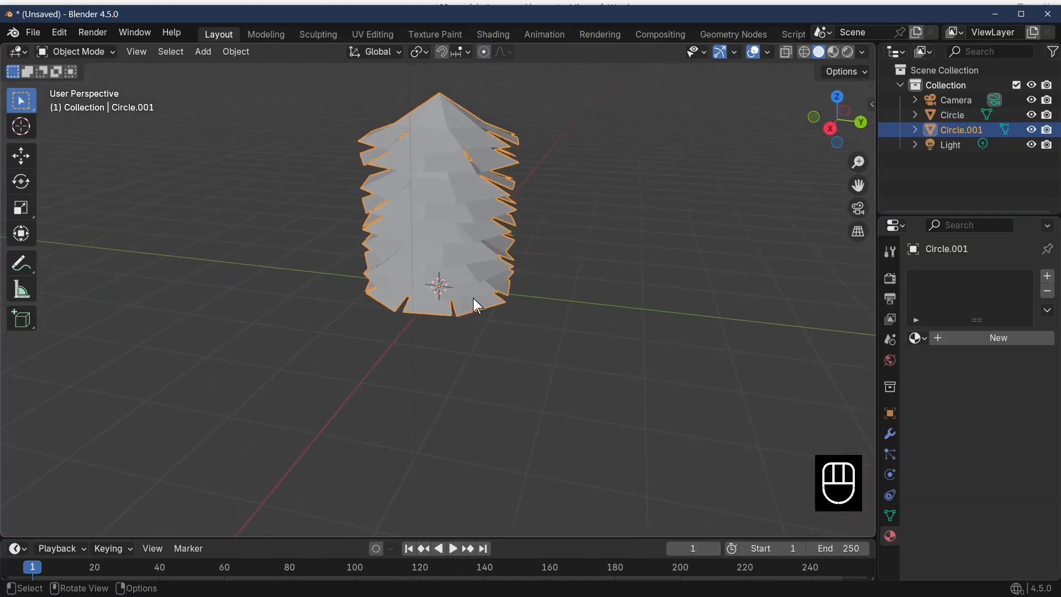
key(Tab)
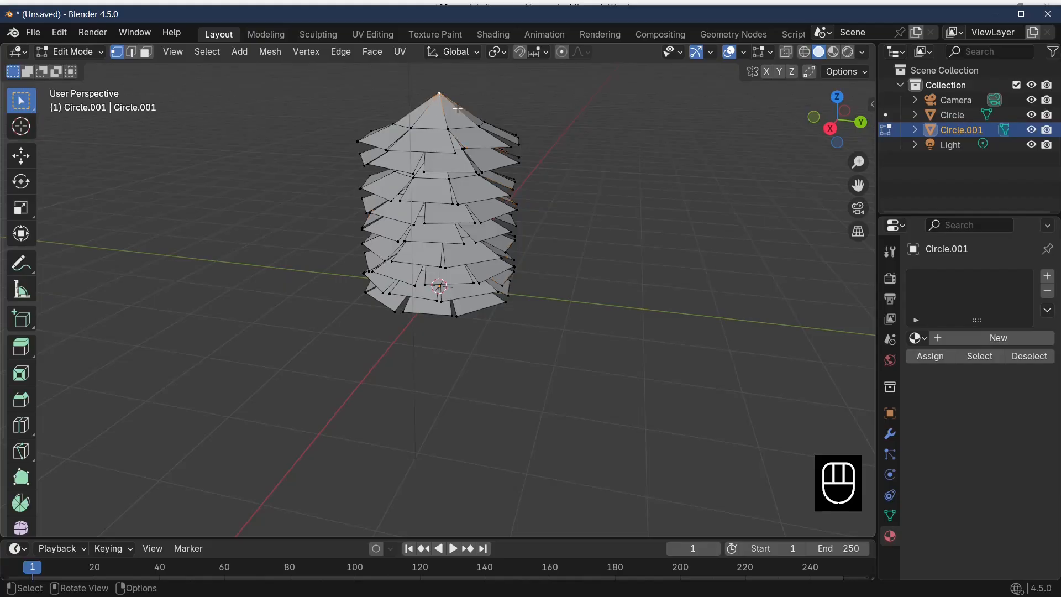
scroll(630, 217, down, 3)
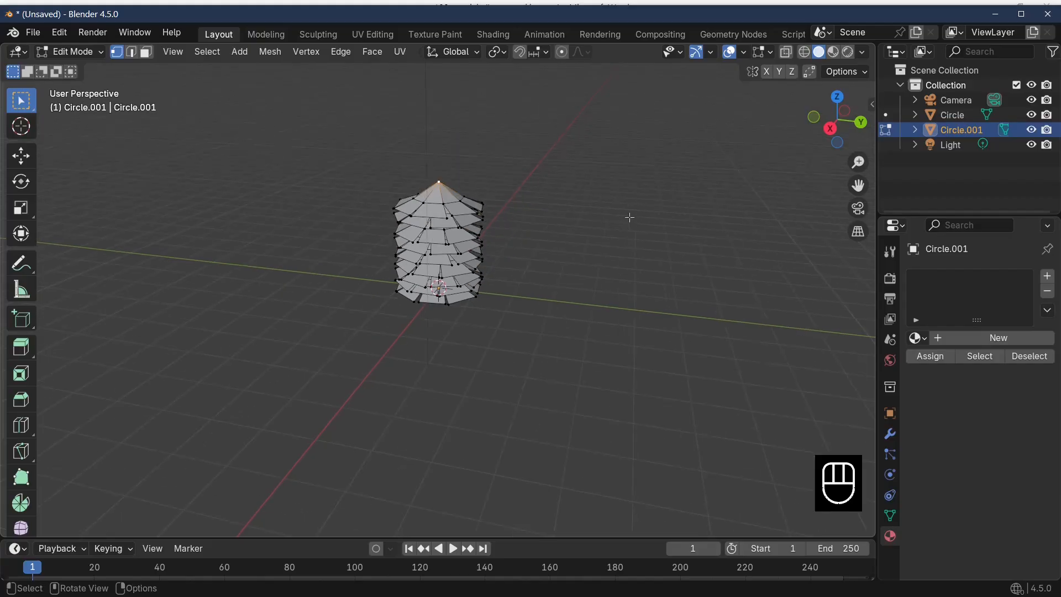
click(560, 52)
Scale the top vertex down to about 0.03 with a proportional size of 2.85 to taper the tree
key(s)
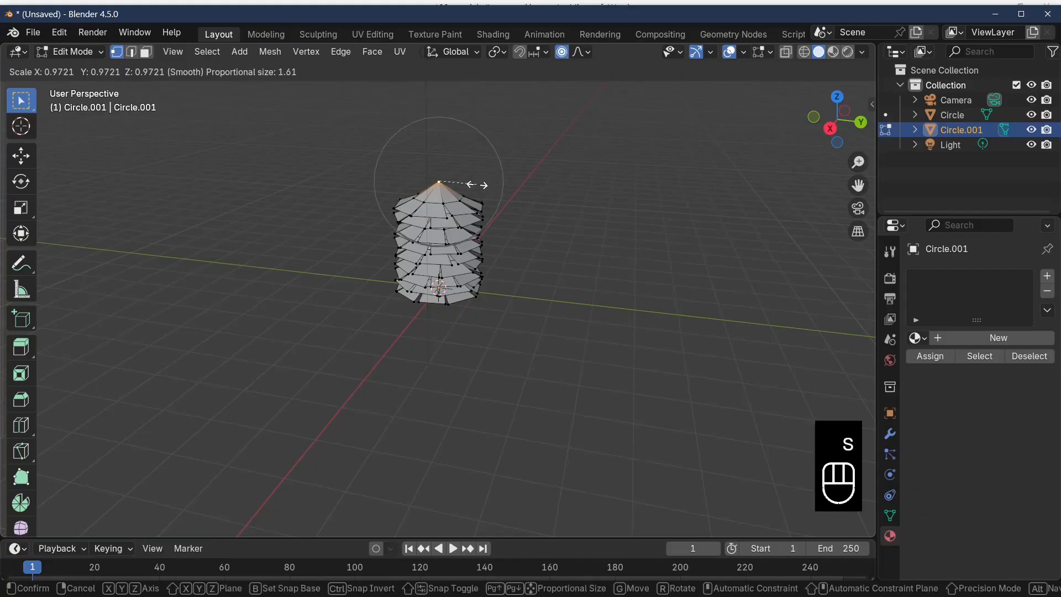
scroll(477, 185, up, 3)
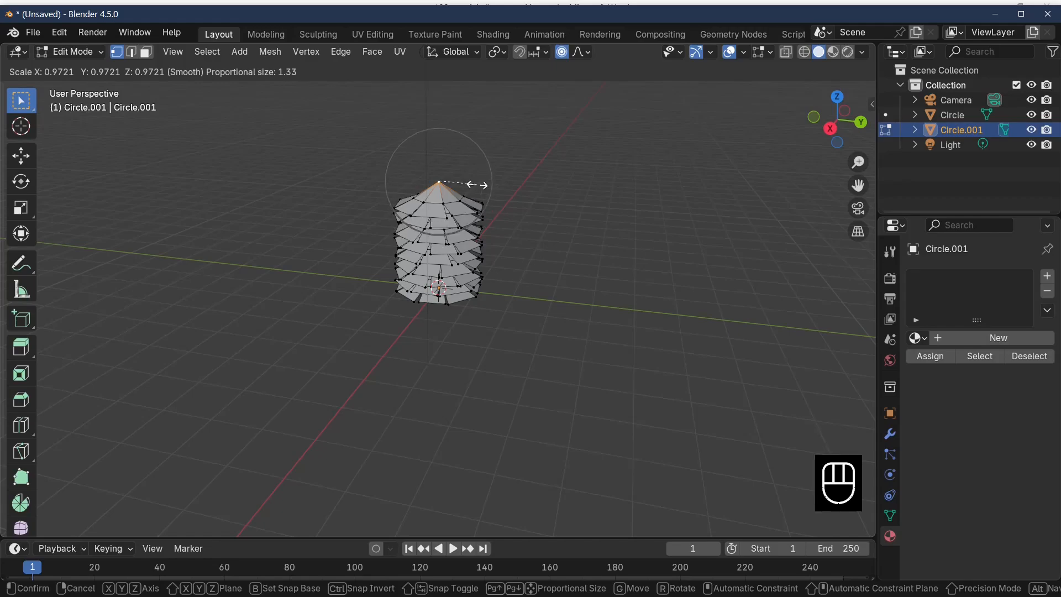
scroll(477, 185, down, 6)
scroll(477, 184, up, 11)
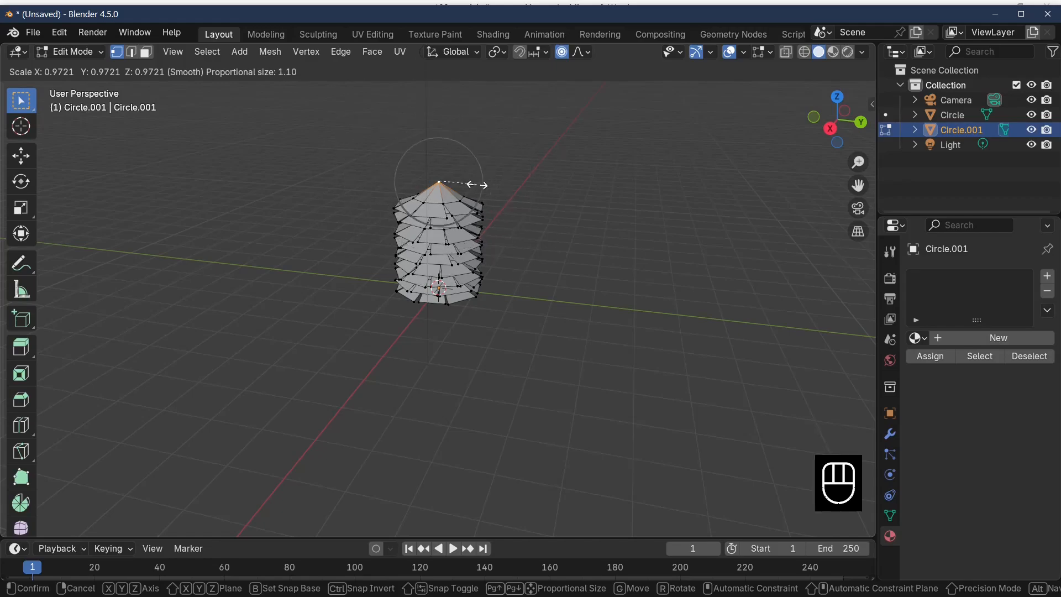
scroll(477, 185, down, 5)
scroll(477, 185, down, 9)
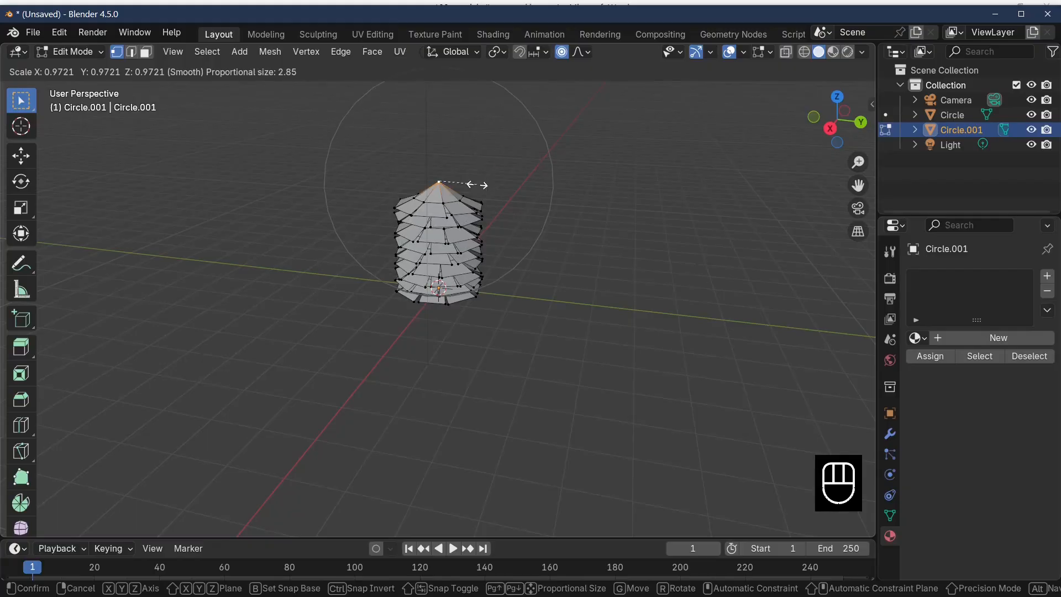
click(477, 184)
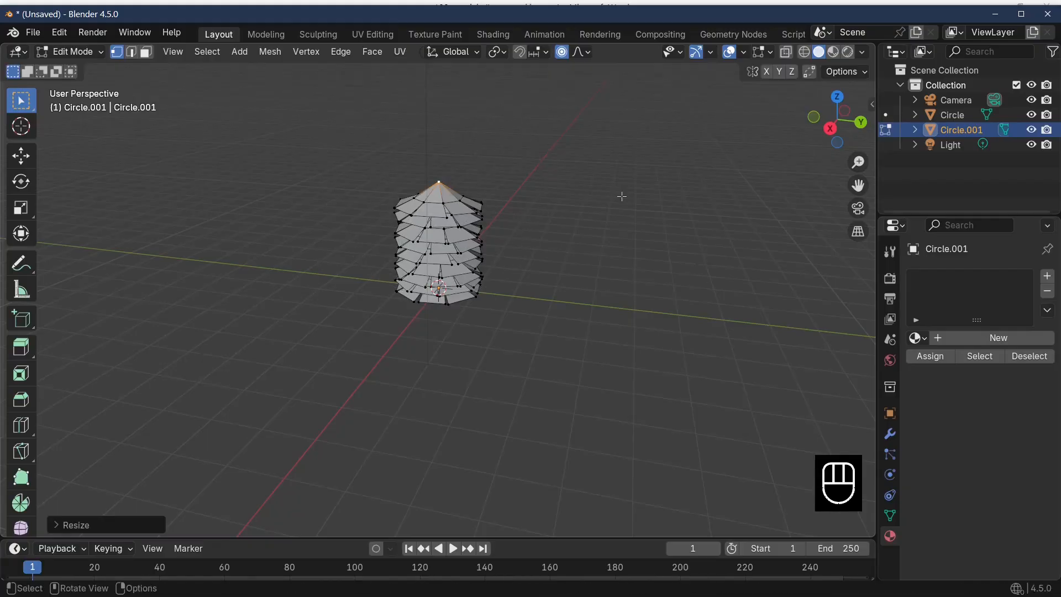
key(s)
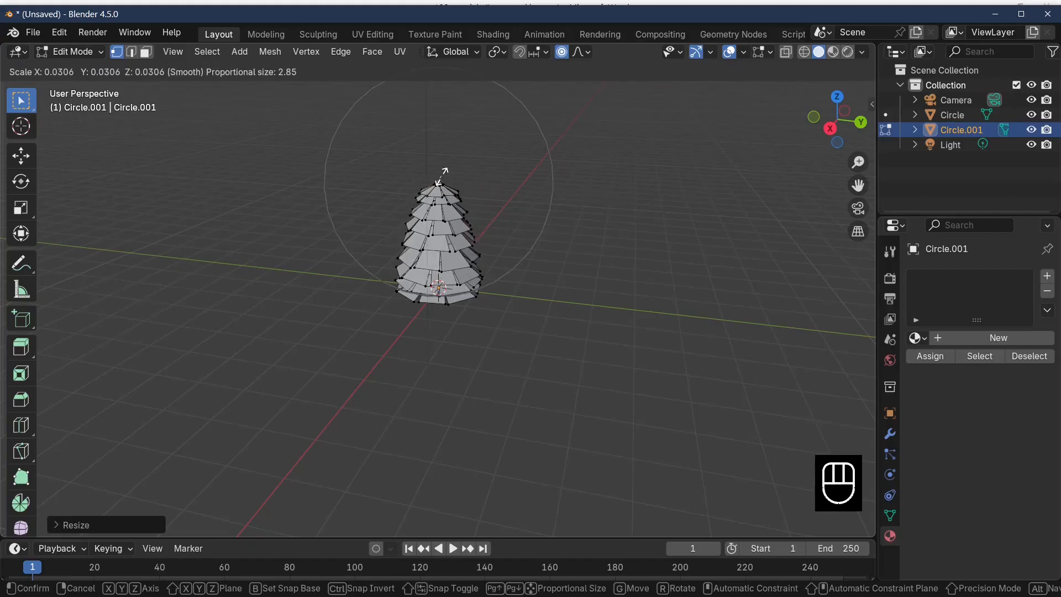
click(444, 171)
Select the edge of a bottom-tier flap and scale it up slightly with a proportional size of 1.33
middle_drag(583, 315, 462, 295)
alt+click(462, 295)
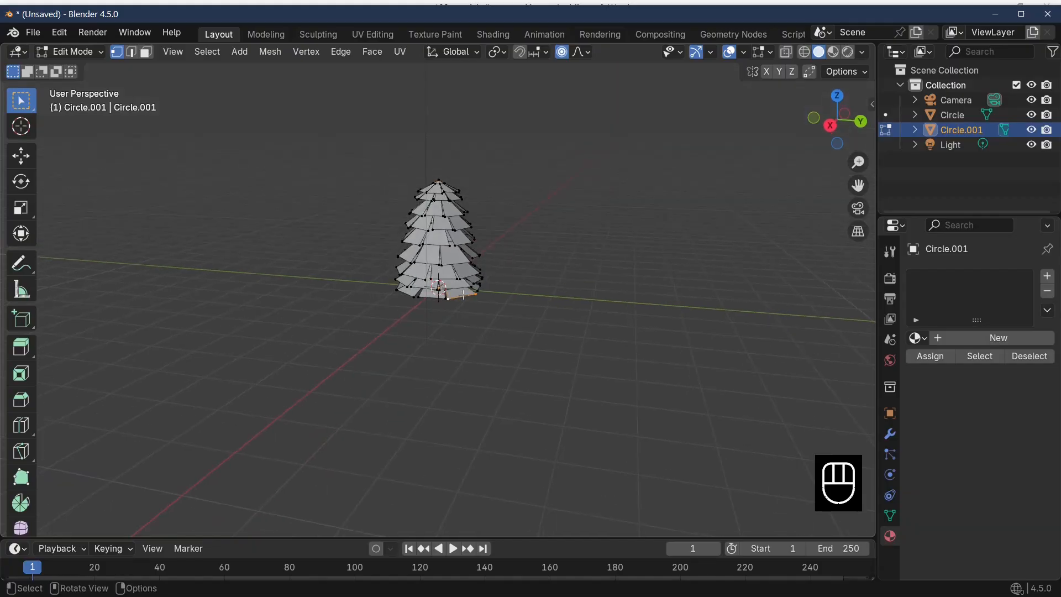
key(s)
scroll(492, 294, down, 3)
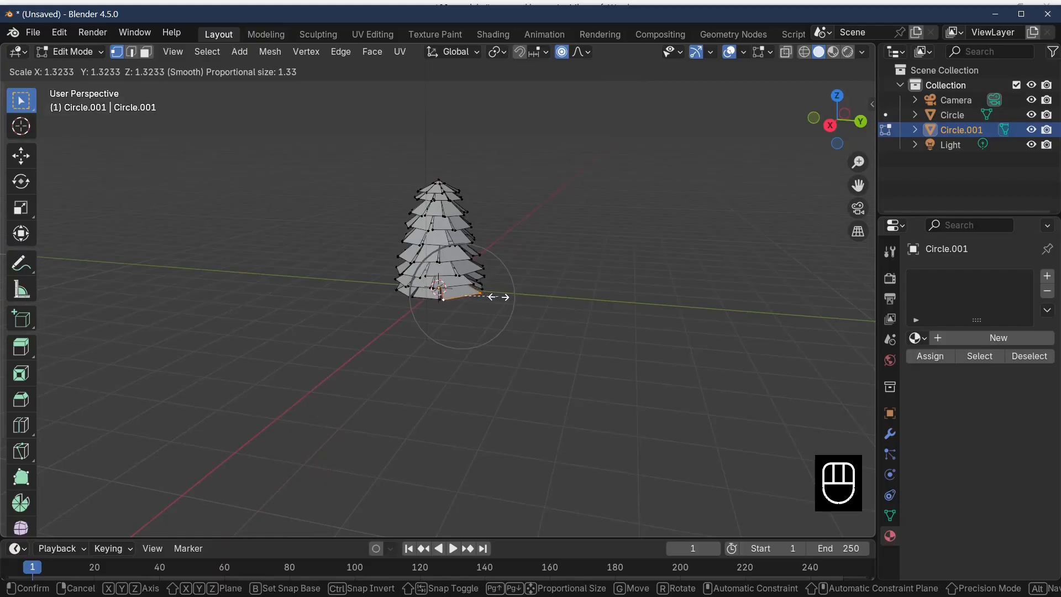
click(486, 296)
Move two vertices on the middle tiers slightly with Proportional Editing to make the tree's shape irregular
click(429, 245)
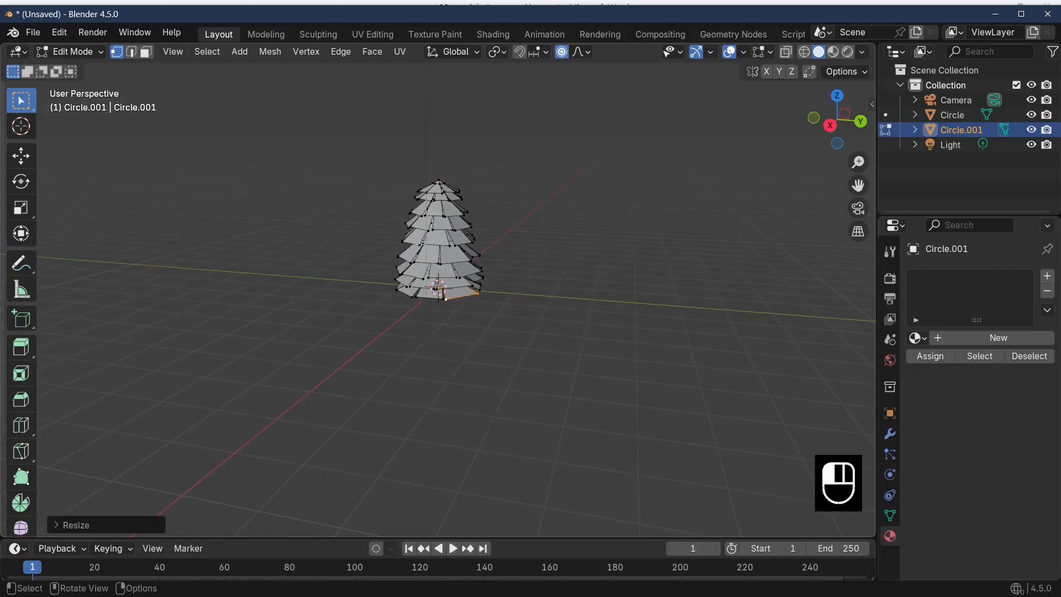
key(g)
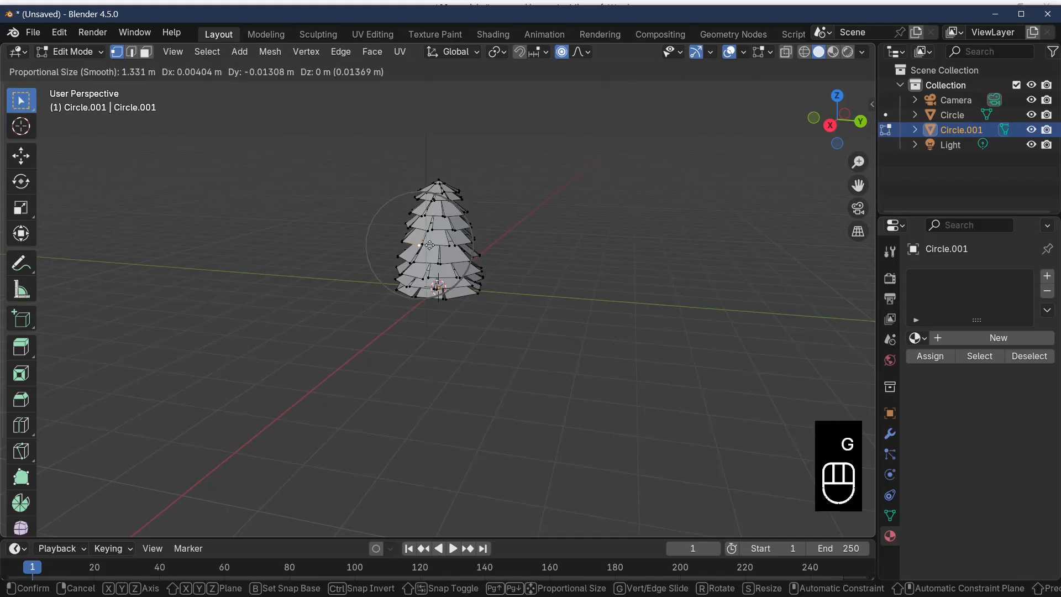
click(429, 243)
click(469, 228)
middle_drag(468, 227, 505, 254)
key(g)
click(499, 252)
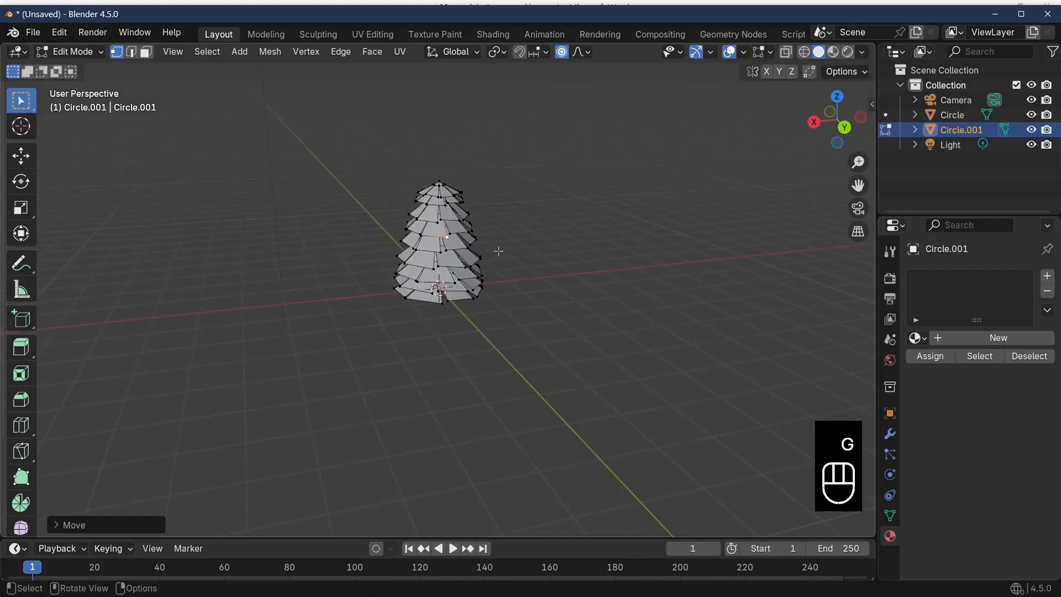
Pull a vertex at the outer edge of a middle tier outward about 0.19 m with Proportional Editing
click(478, 234)
key(g)
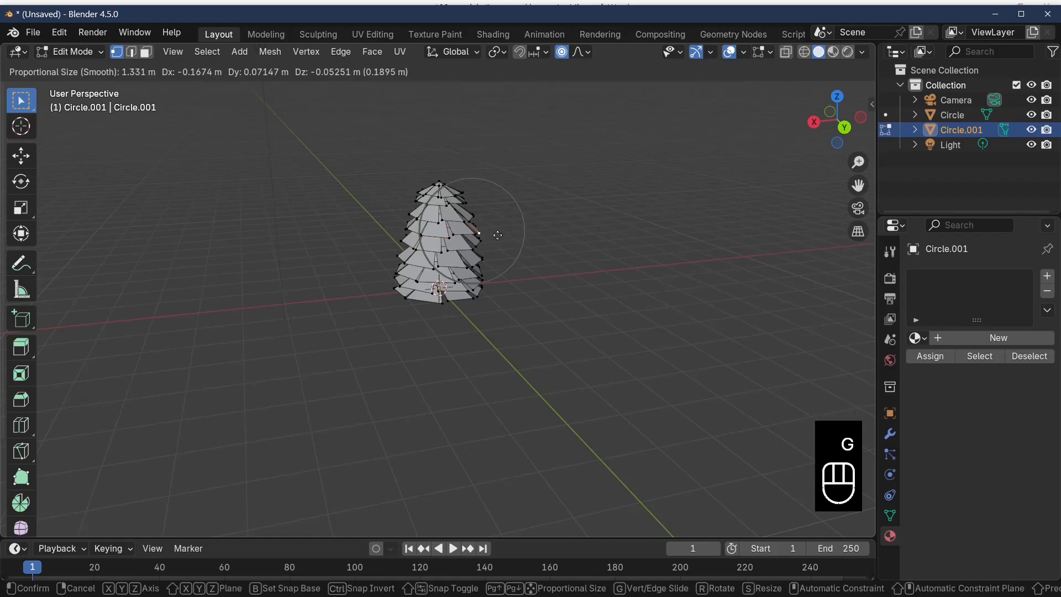
click(496, 236)
middle_drag(497, 238, 409, 257)
click(456, 238)
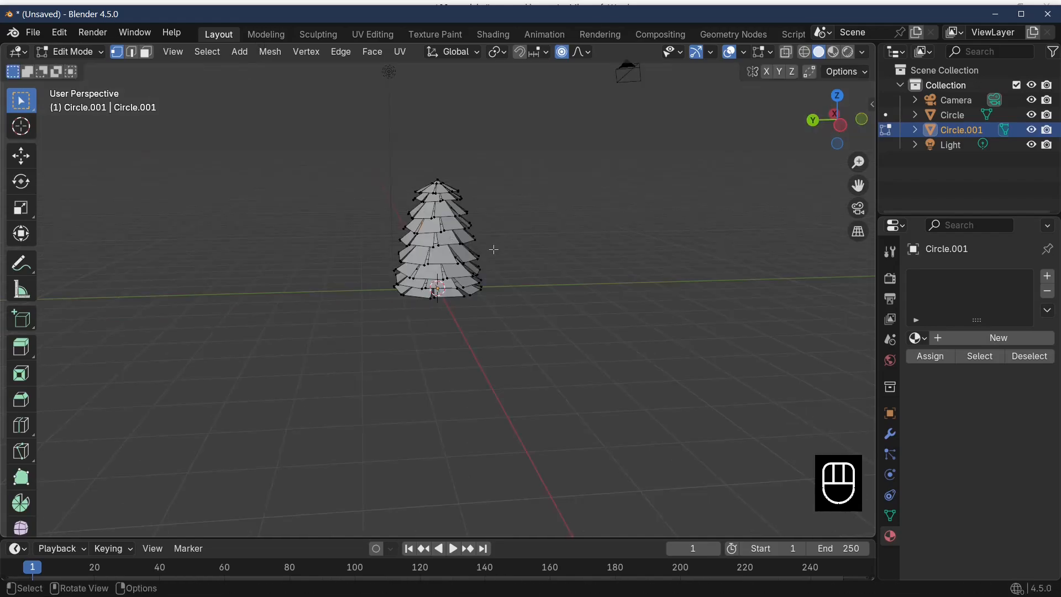
Move the selected middle-tier vertex about 0.30 m with Proportional Editing at a size of 1.33
key(g)
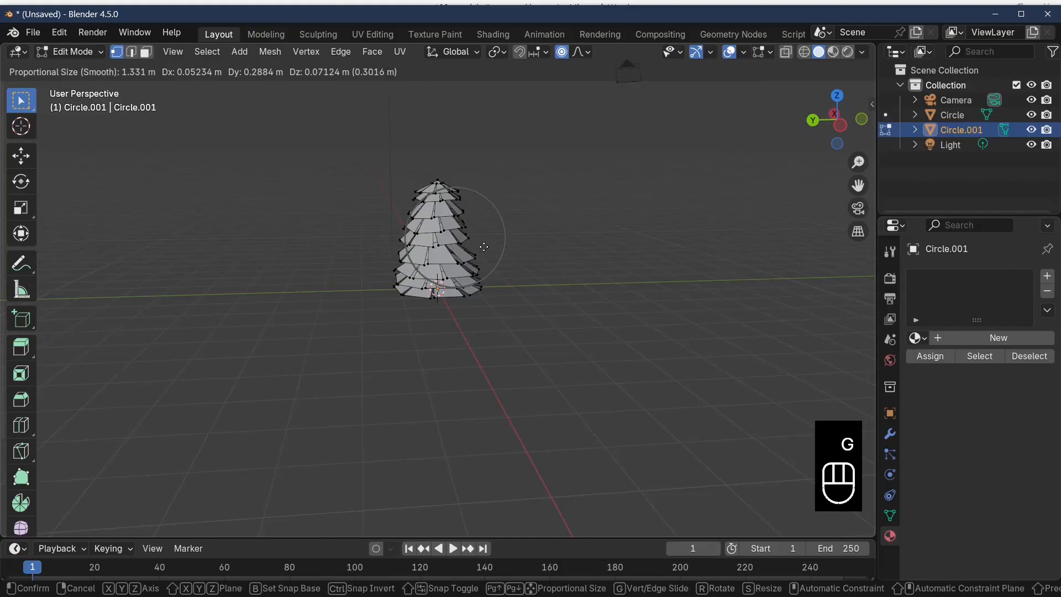
click(485, 247)
middle_drag(589, 358, 671, 363)
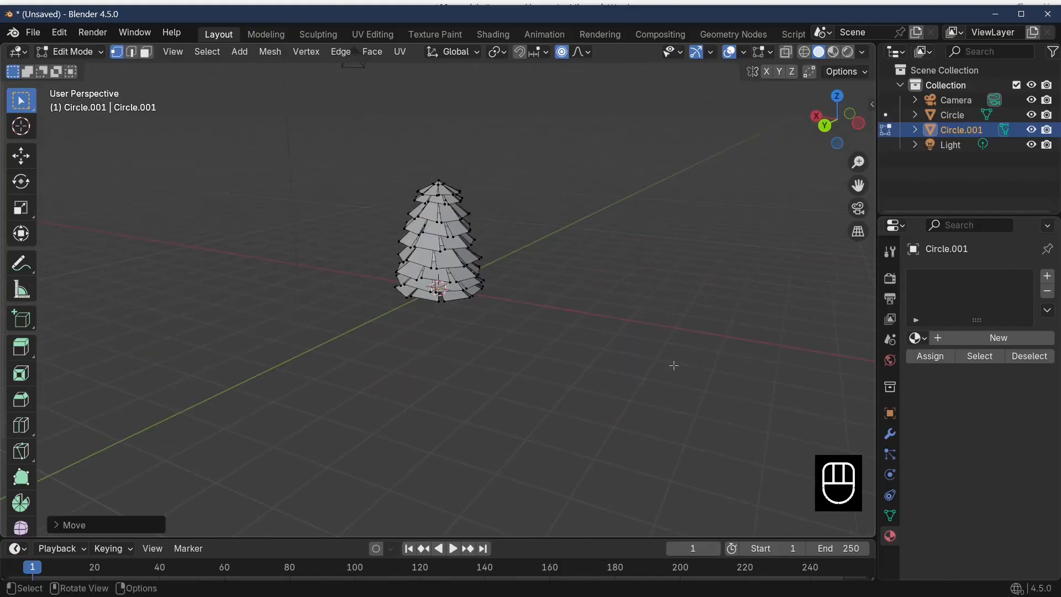
Leave Edit Mode, show the scene in Material Preview and assign the existing green material to the tree
key(Tab)
middle_drag(588, 377, 824, 429)
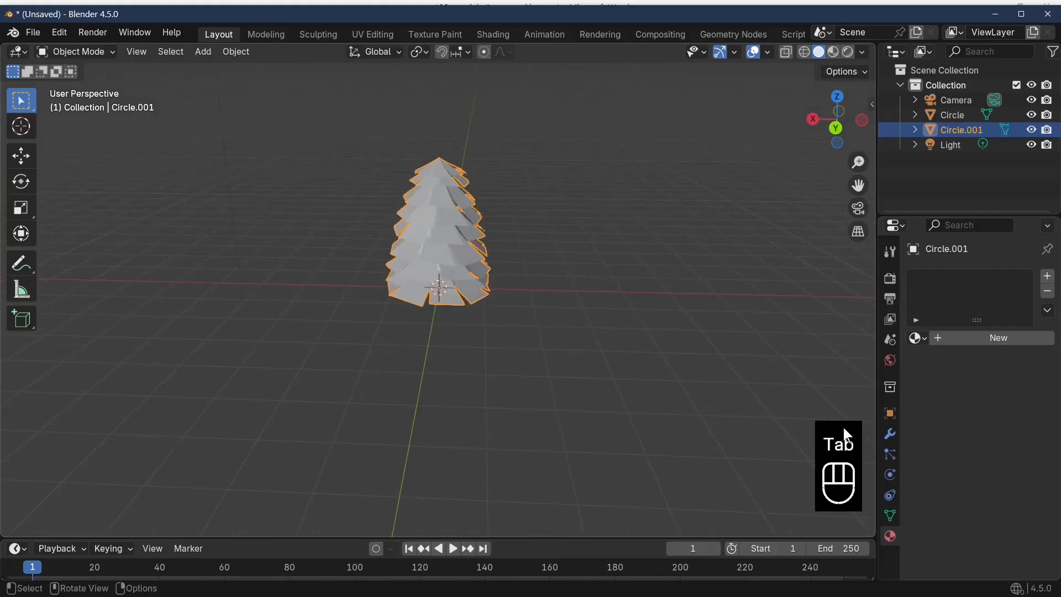
click(835, 51)
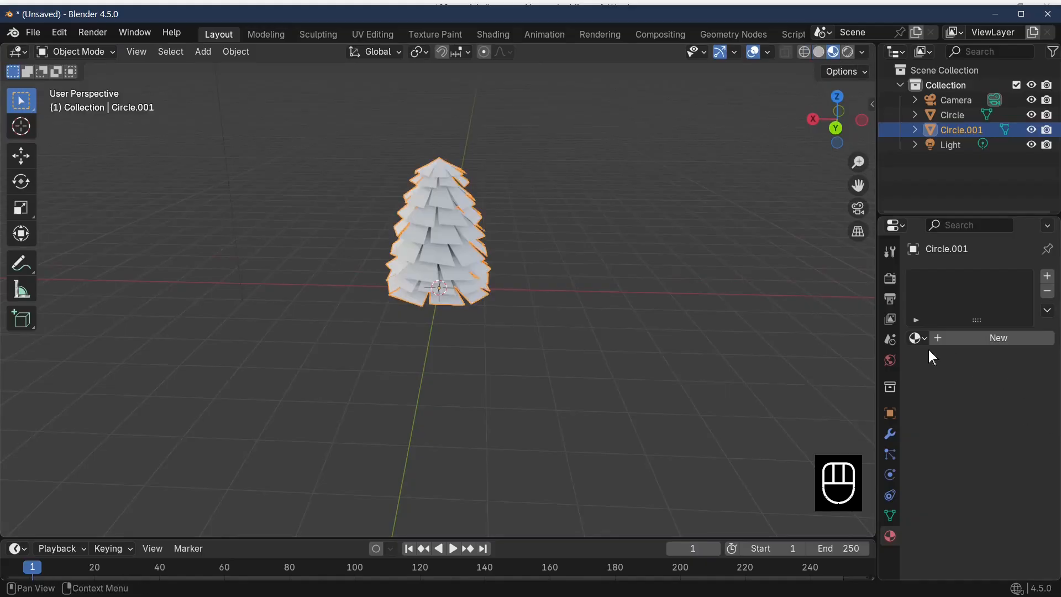
click(916, 340)
click(810, 359)
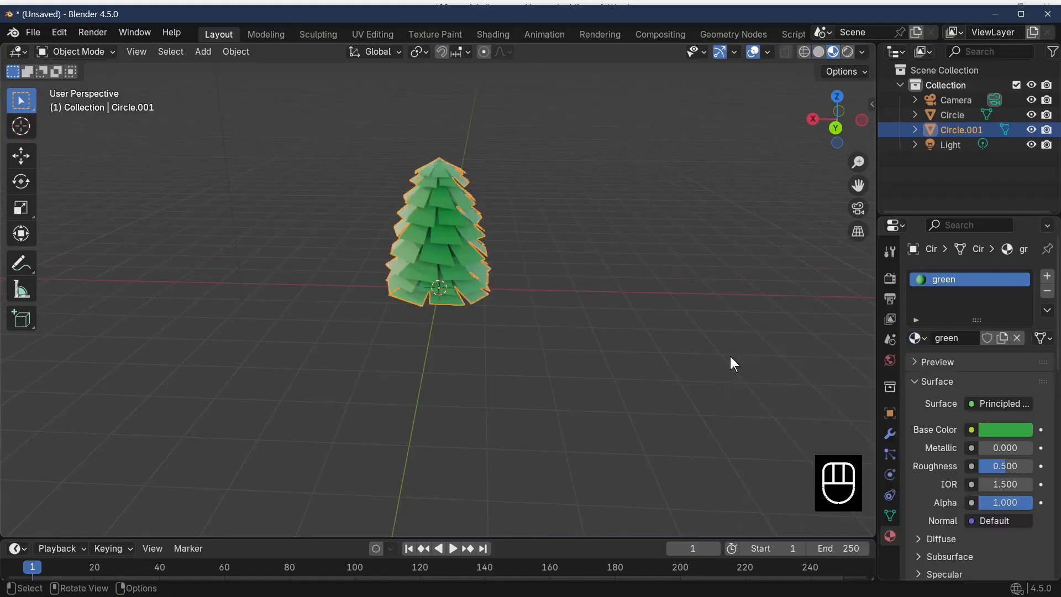
Examine the green tree from several angles, both in Object Mode and in Edit Mode
middle_drag(731, 356, 595, 330)
scroll(501, 399, up, 5)
scroll(557, 414, down, 3)
key(Tab)
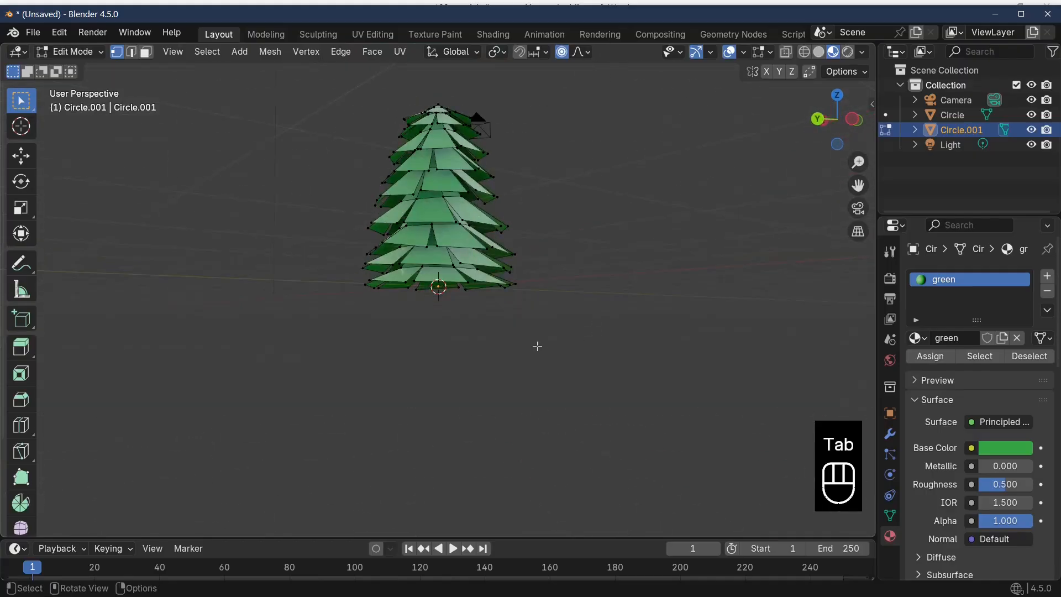
middle_drag(536, 348, 615, 333)
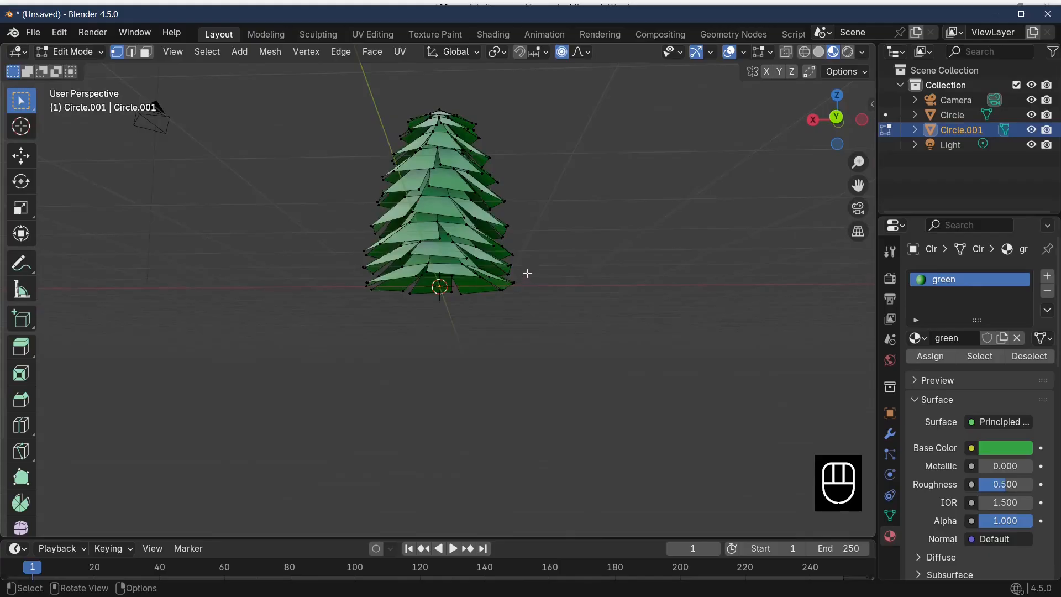
middle_drag(464, 259, 535, 328)
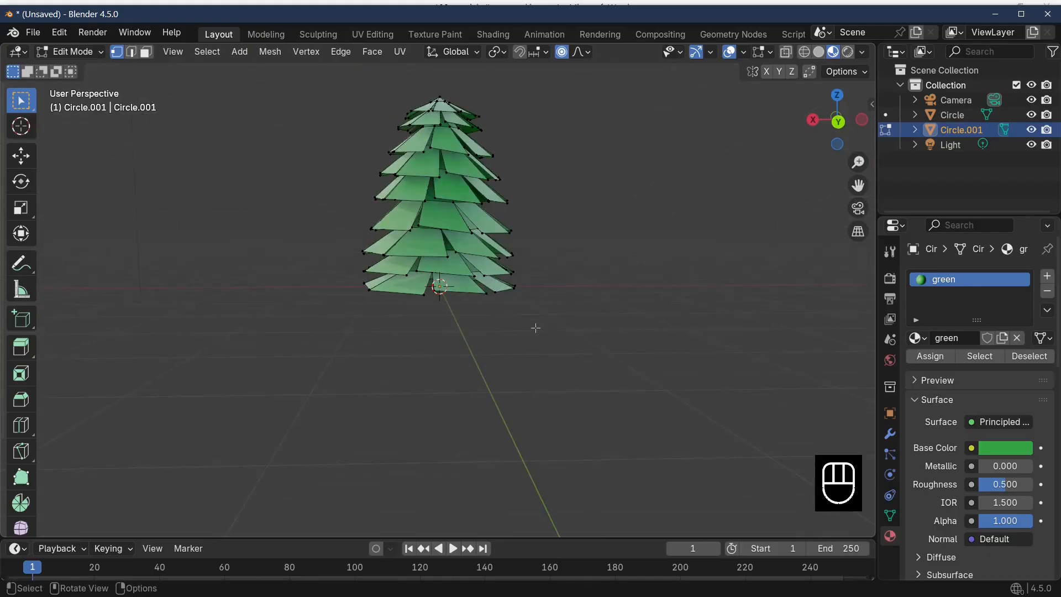
key(Tab)
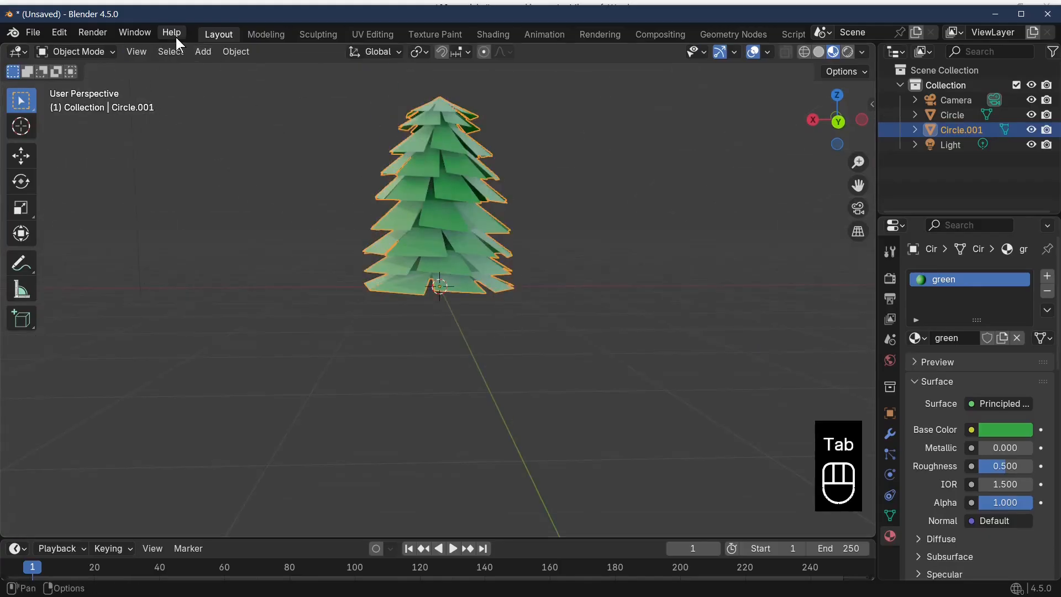
Add a cylinder mesh at the origin for the trunk and set it to 8 vertices
click(201, 51)
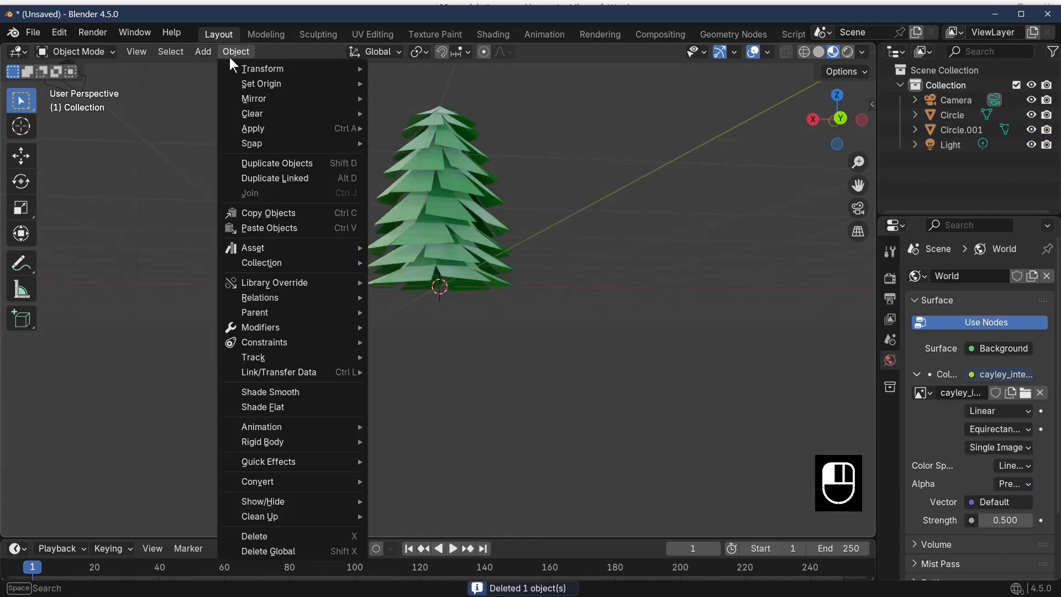
click(229, 55)
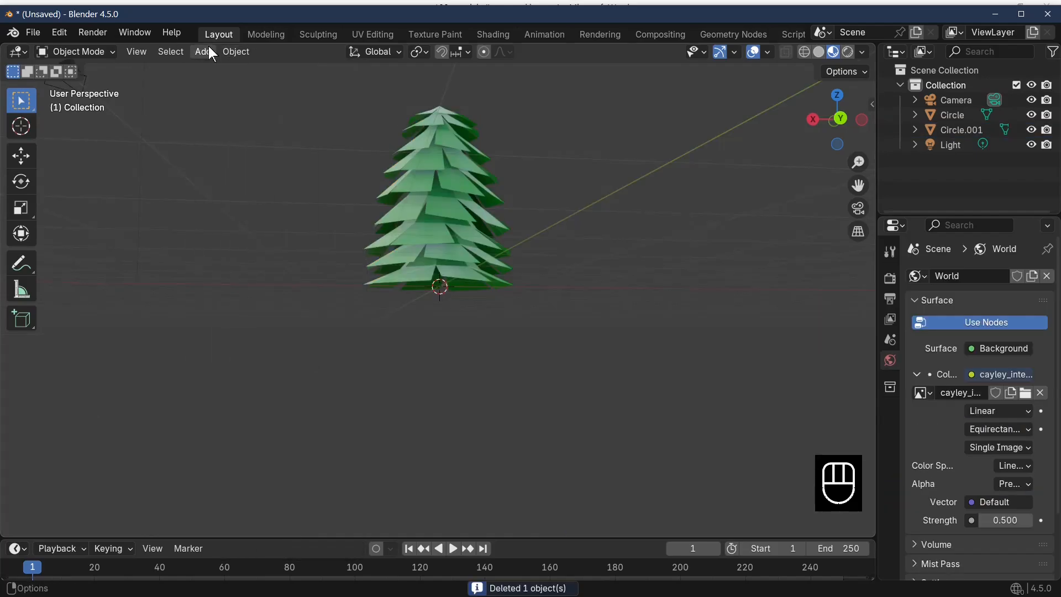
click(203, 52)
mouse_move(212, 69)
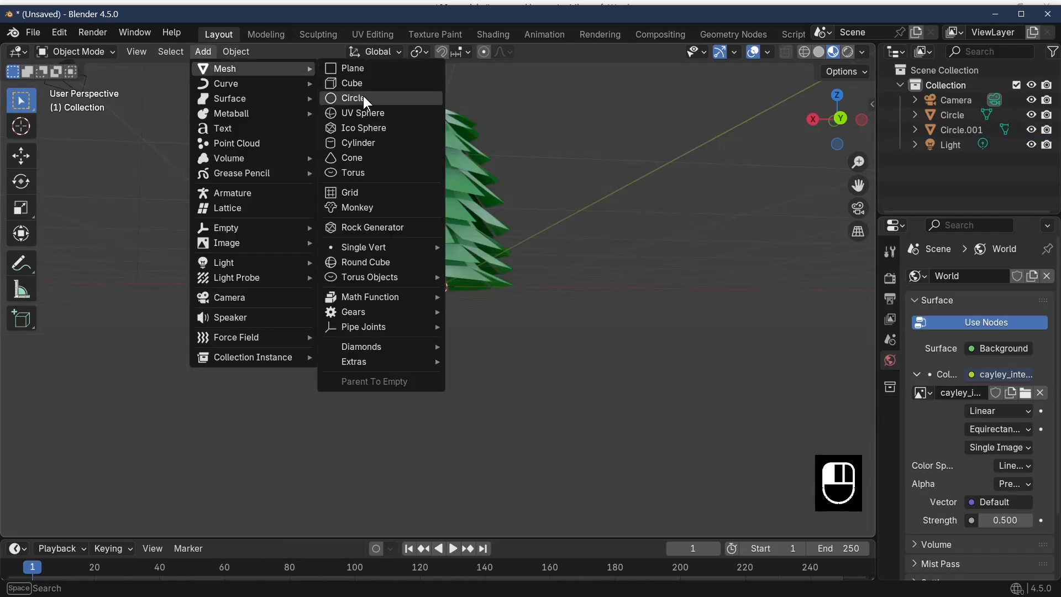
click(369, 144)
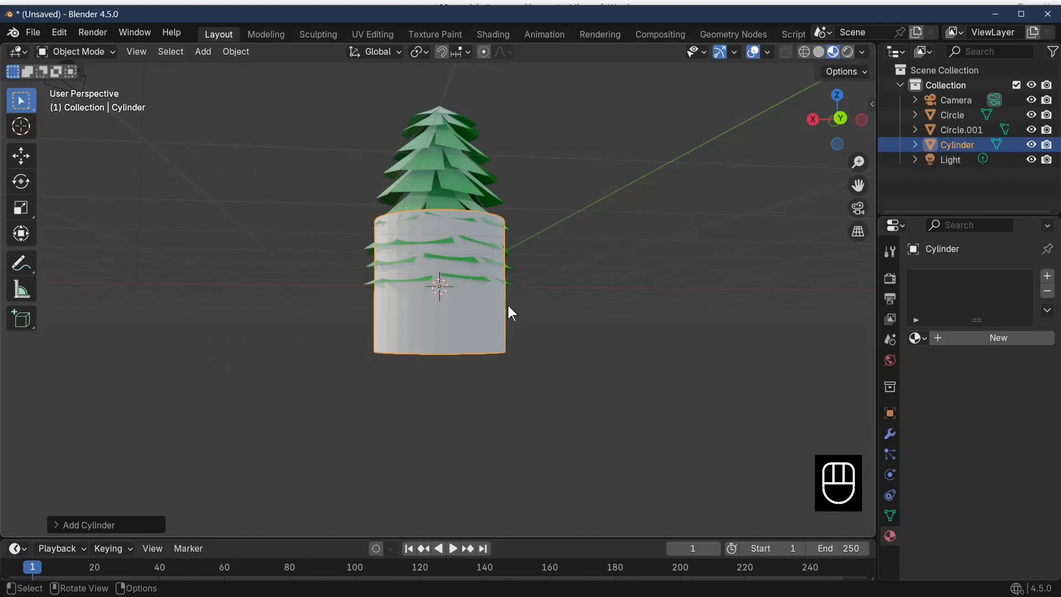
click(95, 526)
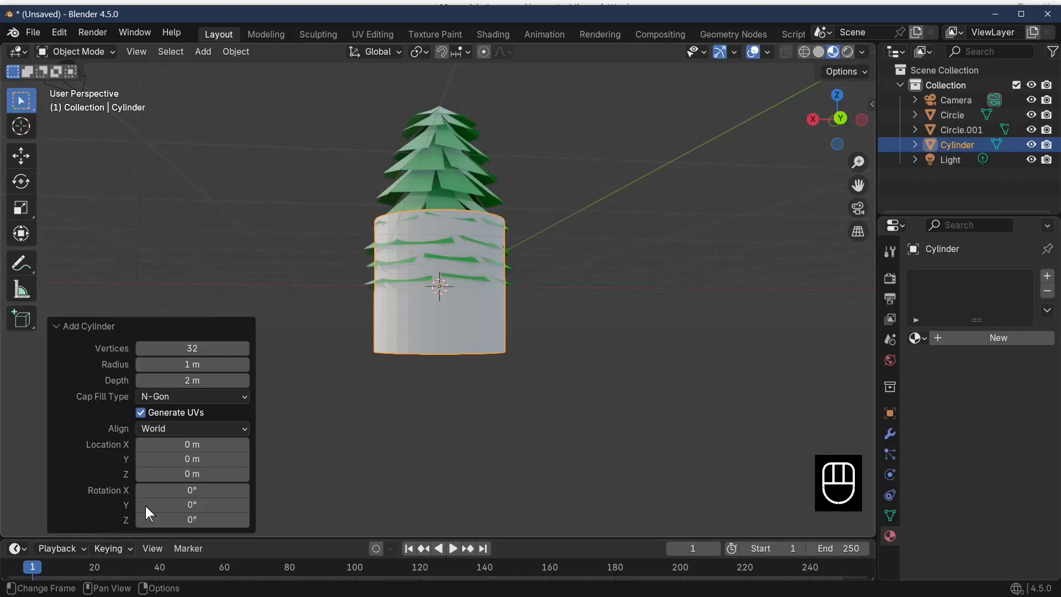
click(207, 349)
text(8)
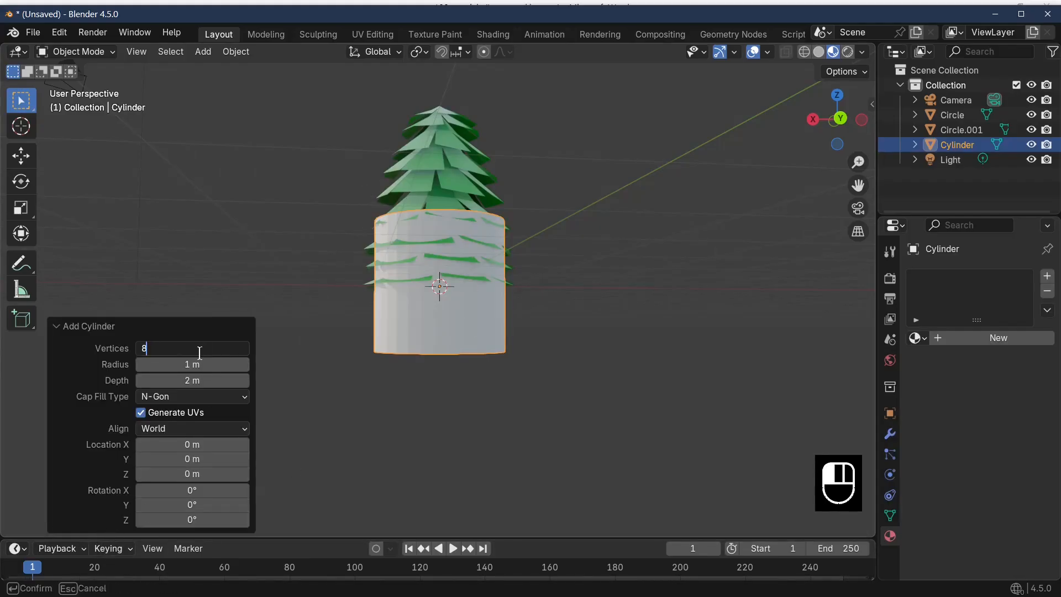
key(Return)
Scale the cylinder by 0.448, stretch it 2.213 along Z, and scale it uniformly by 0.547
middle_drag(528, 350, 647, 395)
key(s)
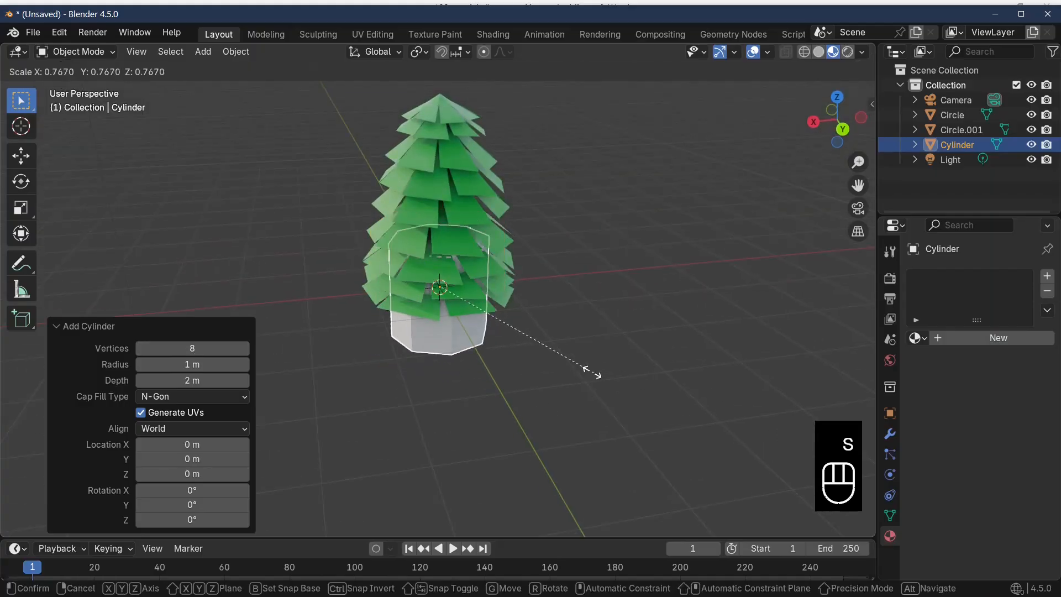
click(526, 343)
middle_drag(531, 351, 572, 281)
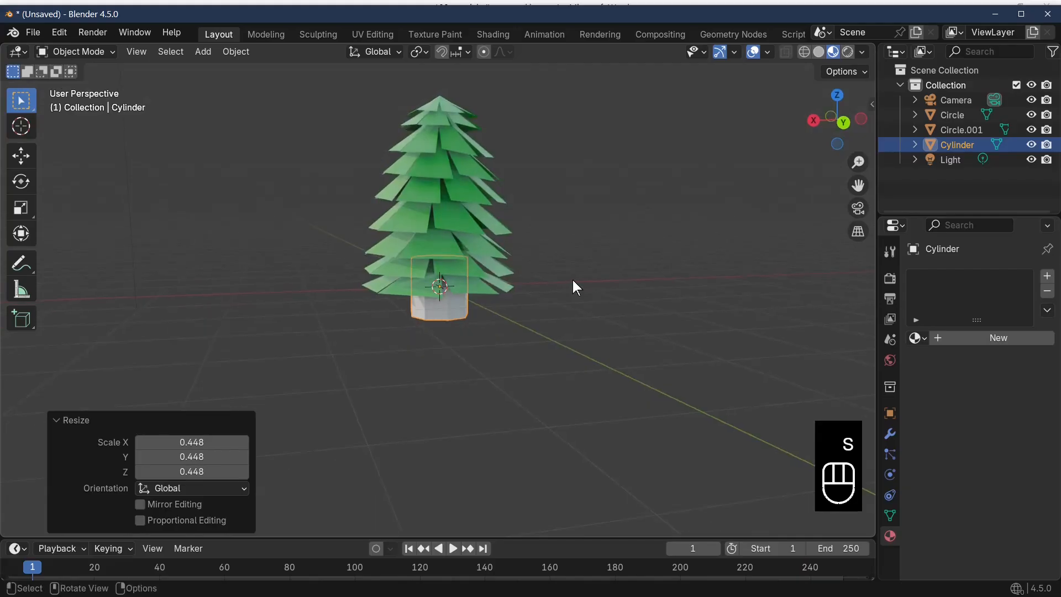
key(s)
key(z)
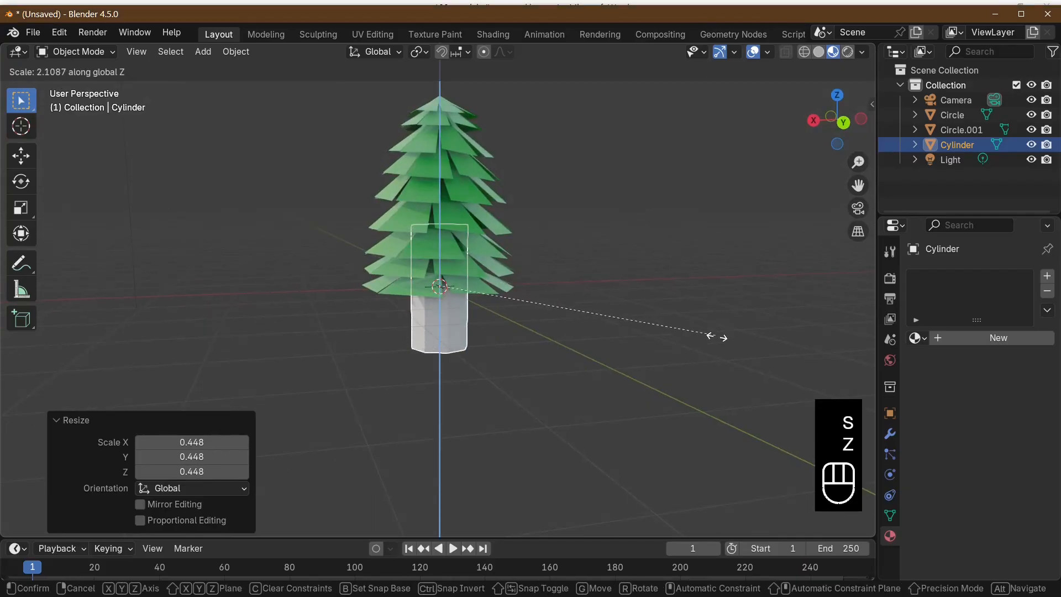
click(729, 347)
key(s)
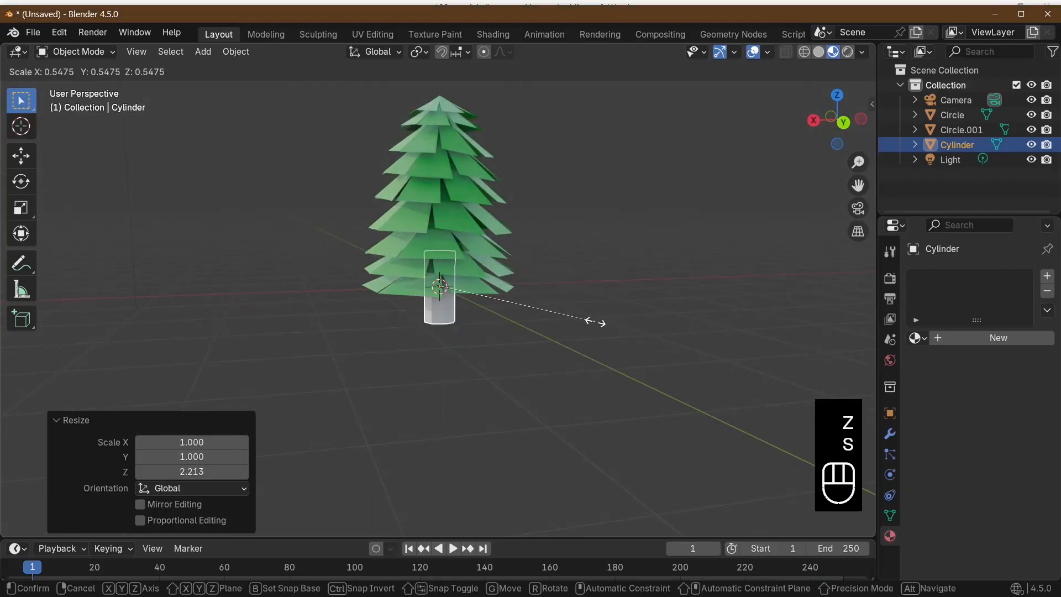
click(595, 322)
middle_drag(596, 322, 597, 296)
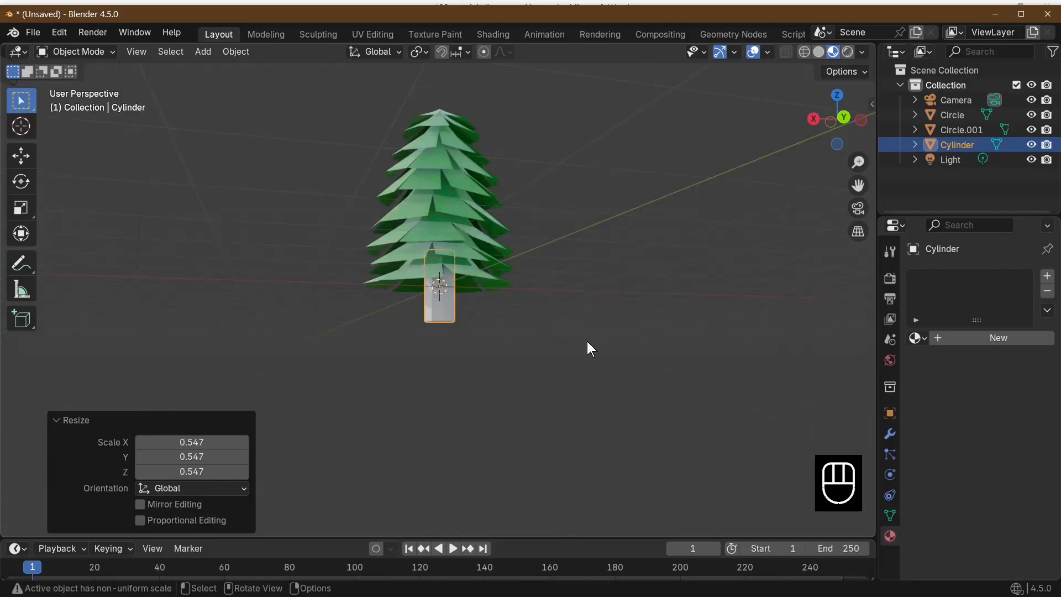
Hide the green foliage object so that only the trunk cylinder is shown
middle_drag(586, 342, 604, 362)
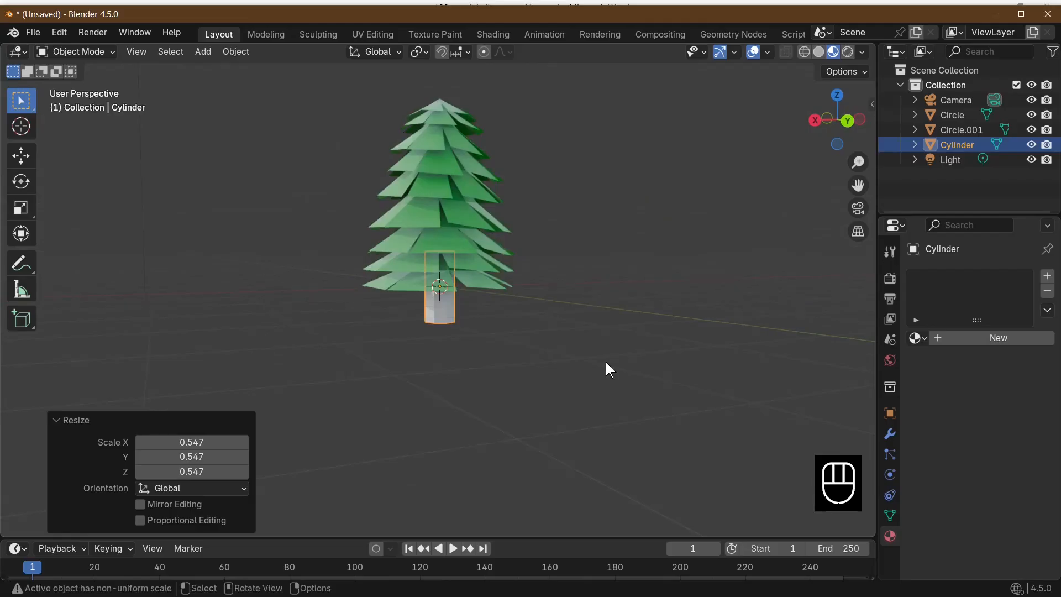
click(450, 197)
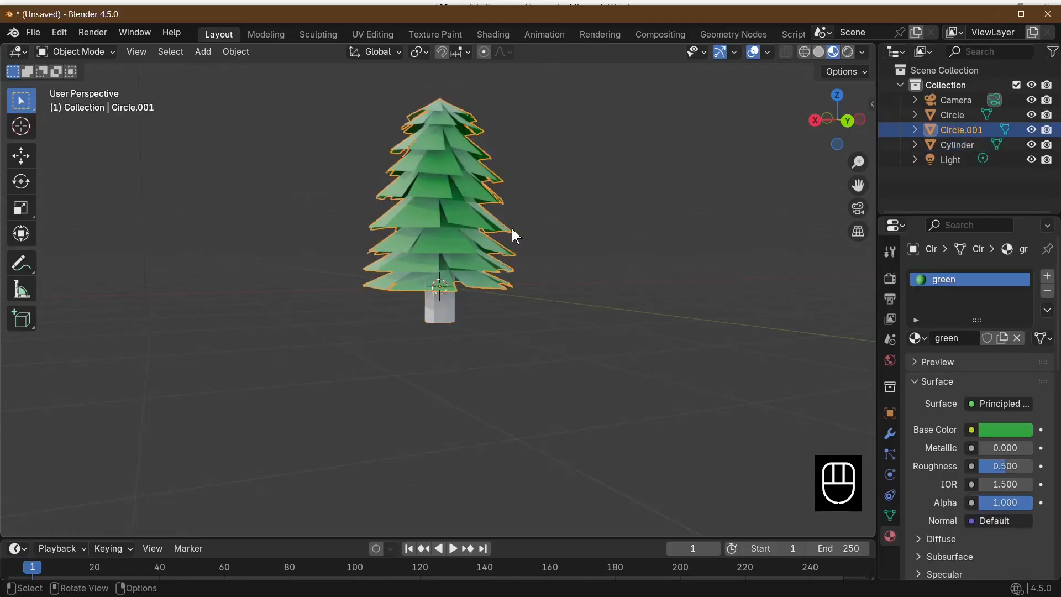
key(h)
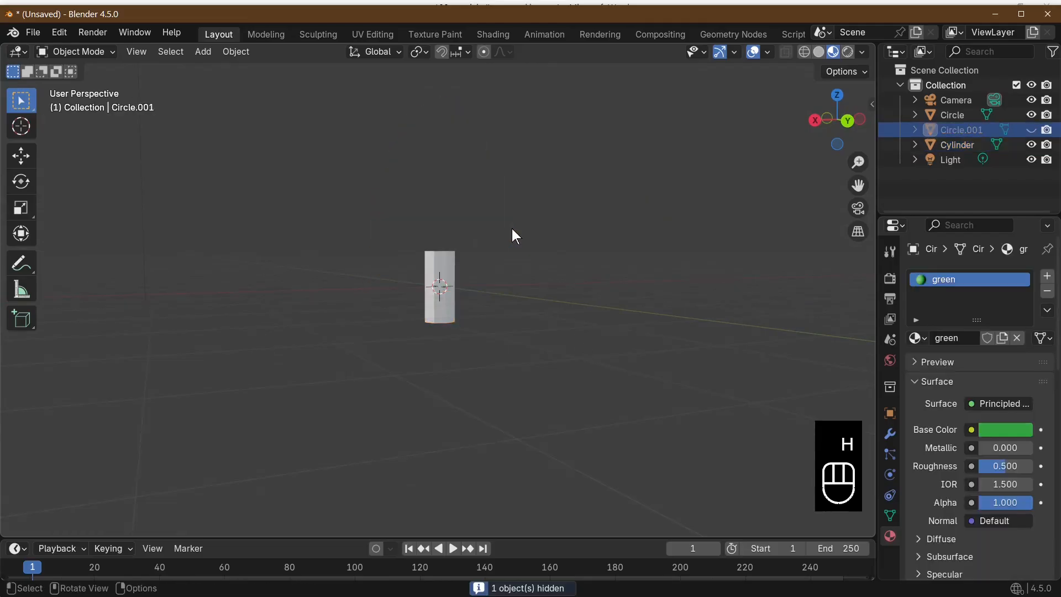
middle_drag(514, 235, 632, 305)
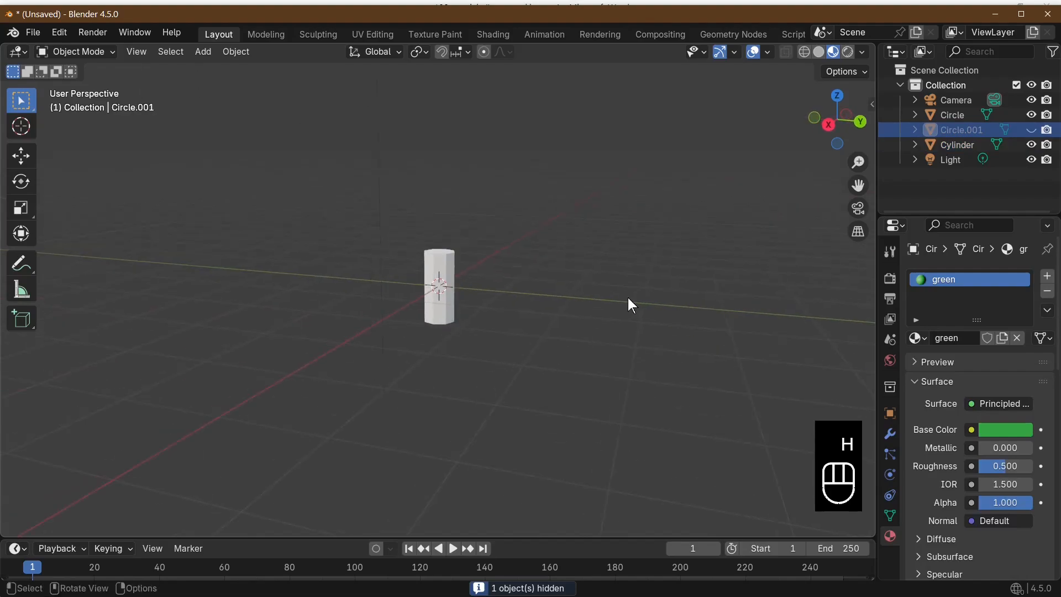
Select the trunk cylinder, scale it uniformly by 0.888 and stretch it taller along Z
click(443, 299)
mouse_move(510, 303)
middle_down()
mouse_move(344, 298)
mouse_move(383, 383)
mouse_move(502, 320)
middle_up()
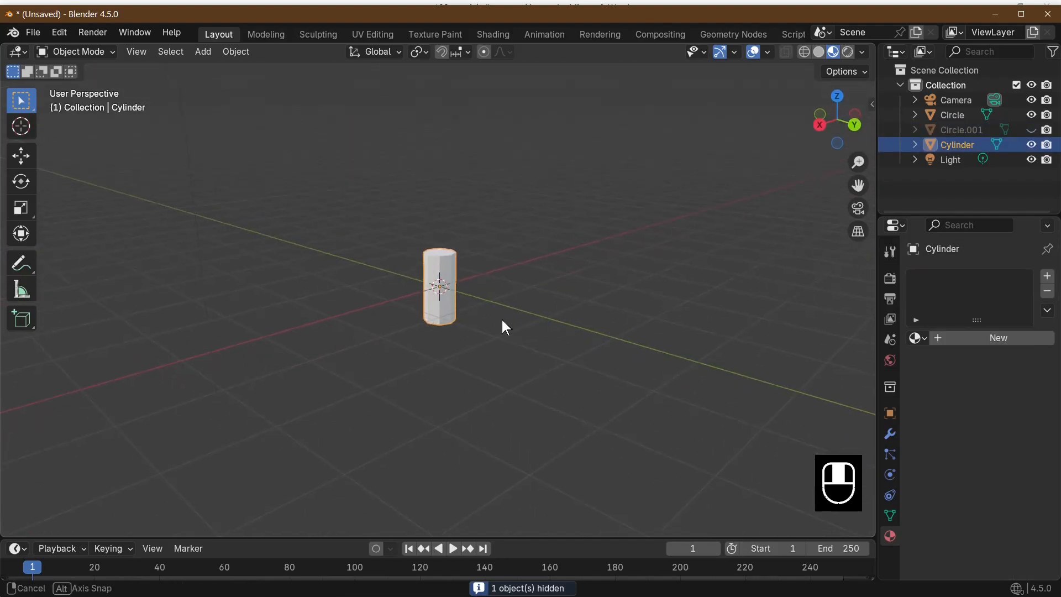
key(s)
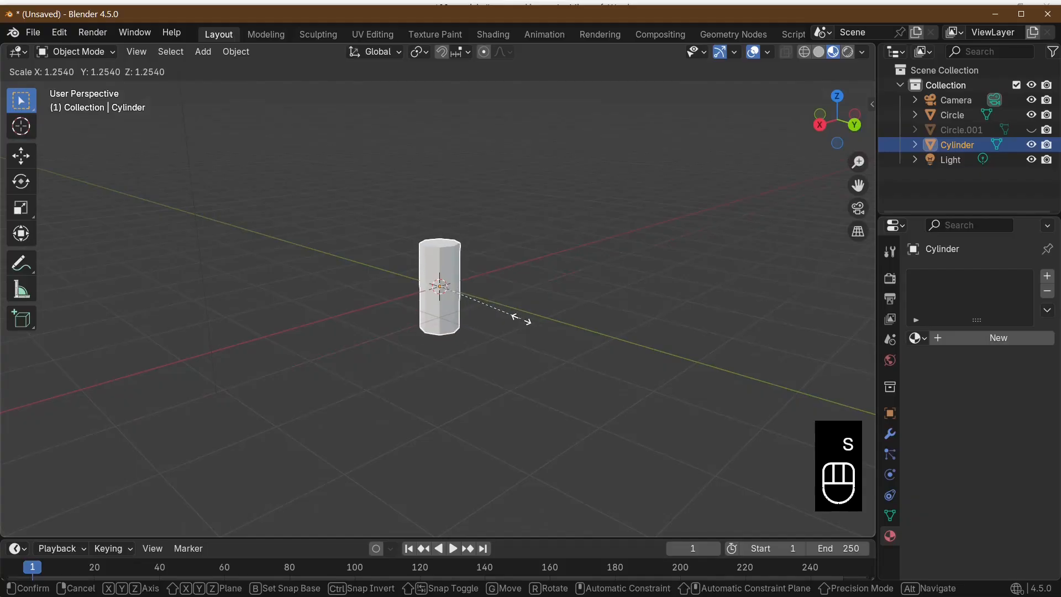
click(497, 312)
key(s)
key(z)
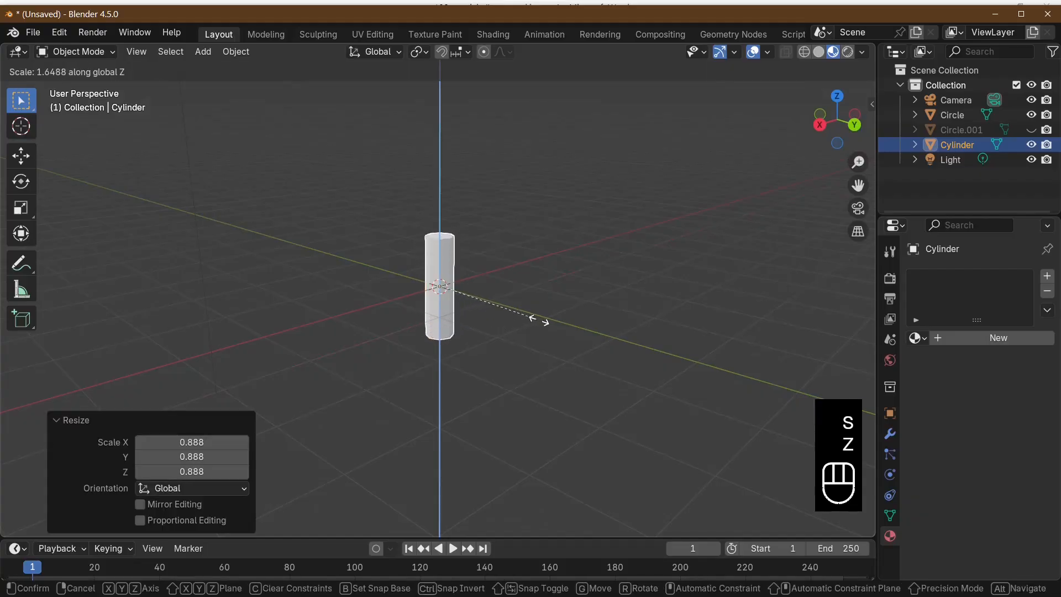
click(530, 314)
In Edit Mode, add three evenly spaced horizontal loop cuts around the trunk with the slide factor at 0
key(Tab)
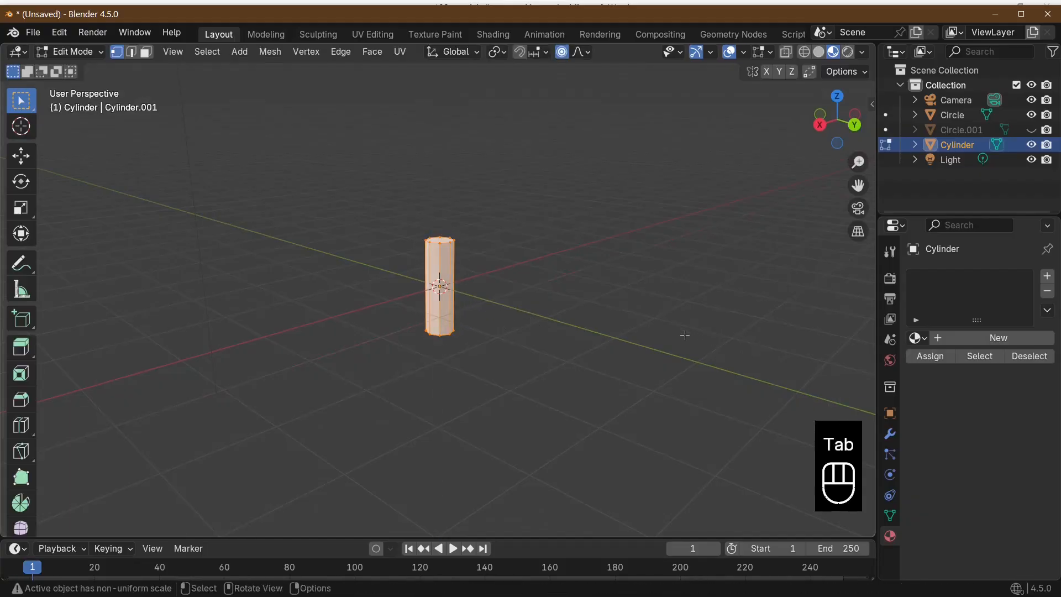
middle_drag(685, 332, 543, 374)
scroll(543, 373, up, 3)
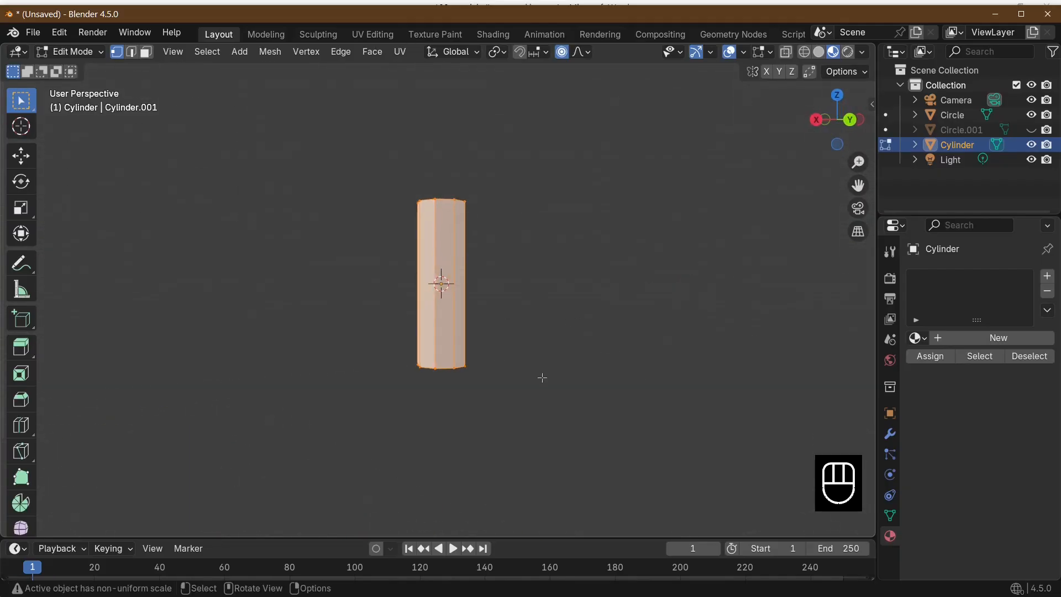
click(131, 52)
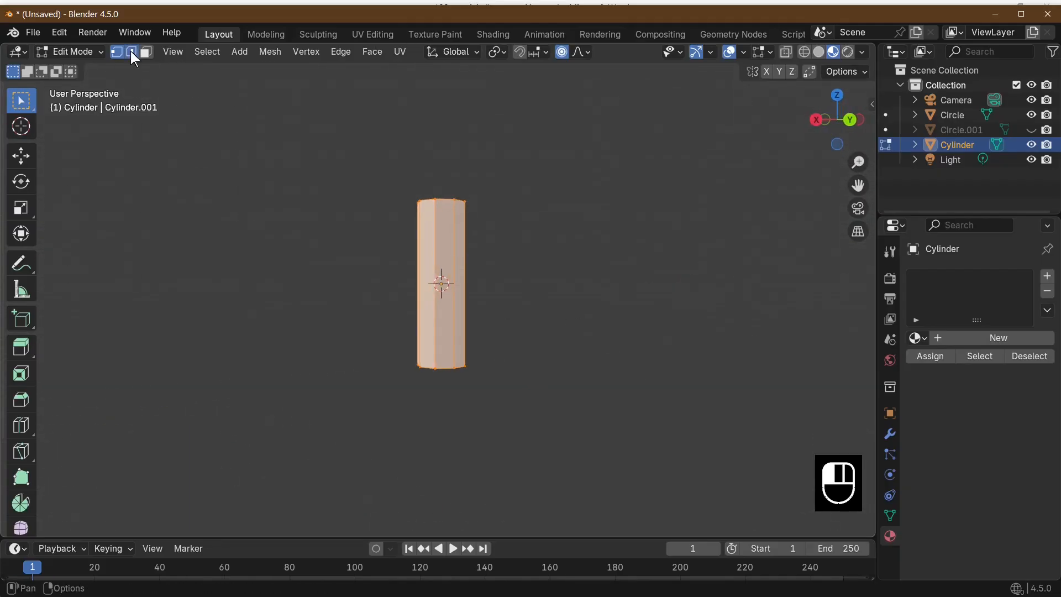
click(460, 281)
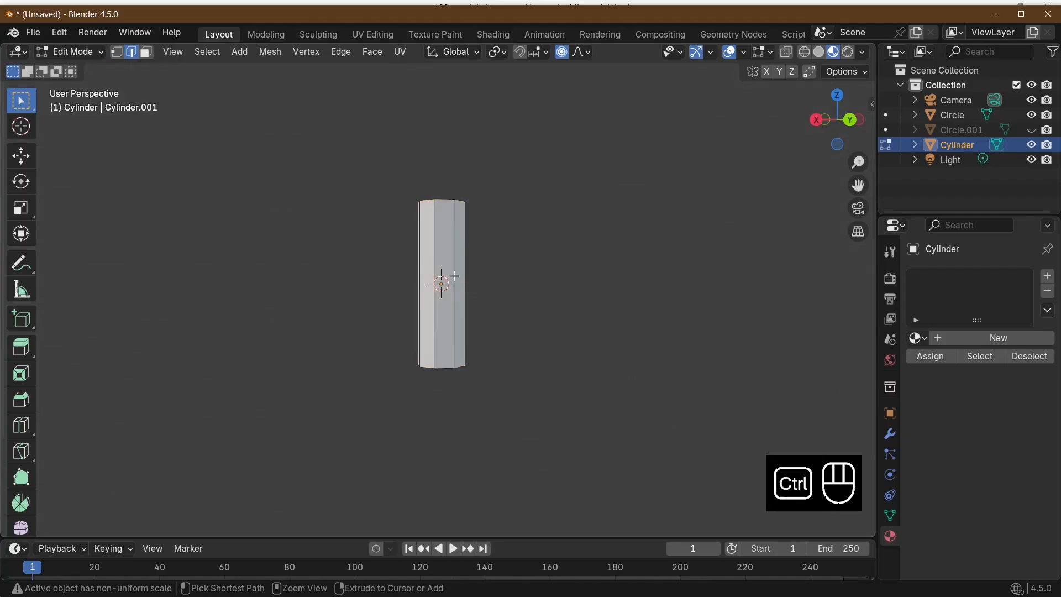
key(ctrl+r)
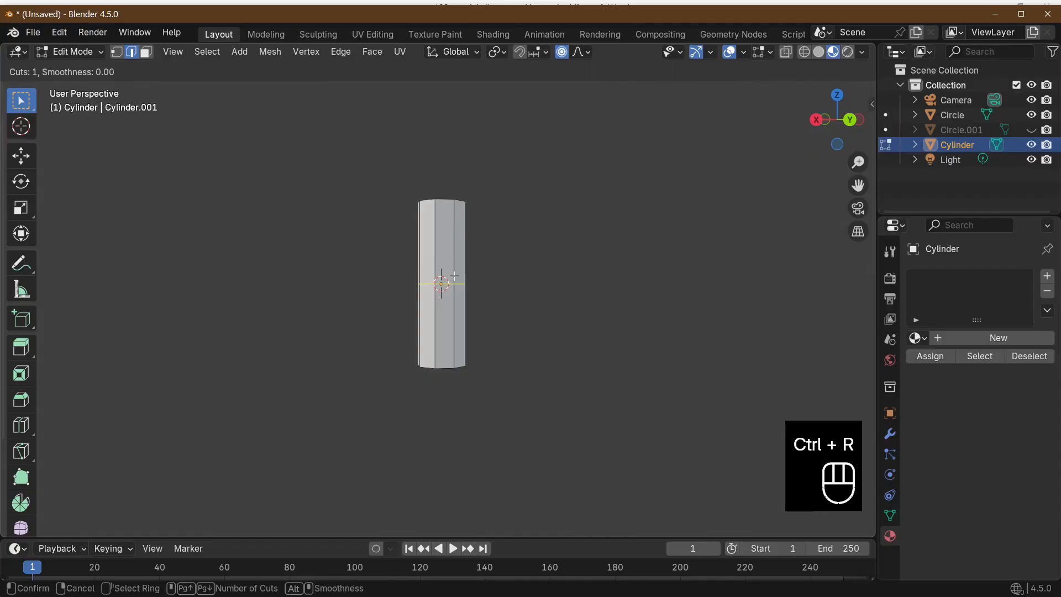
scroll(454, 276, up, 3)
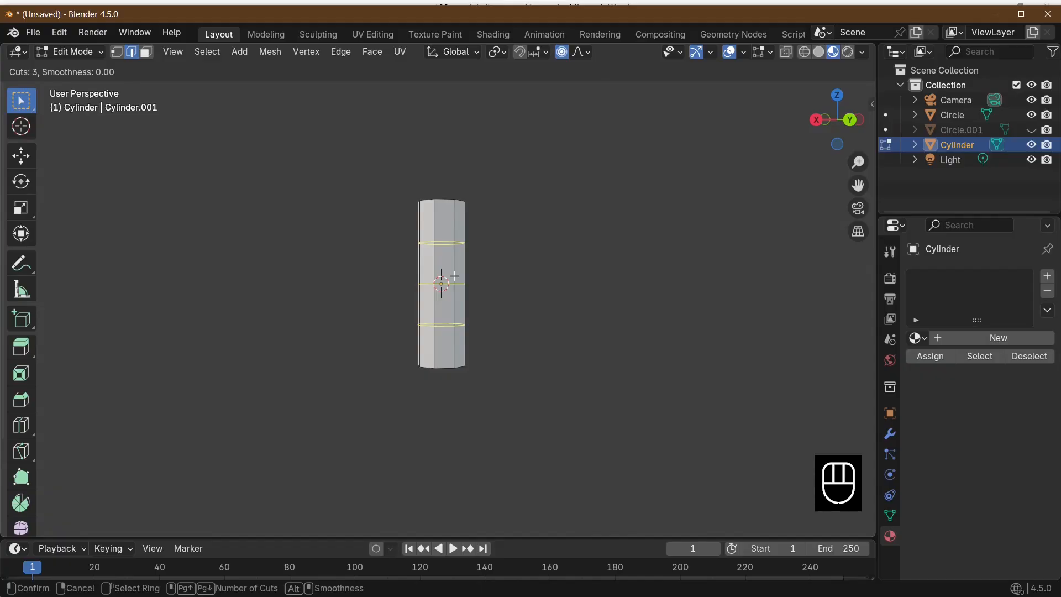
click(455, 277)
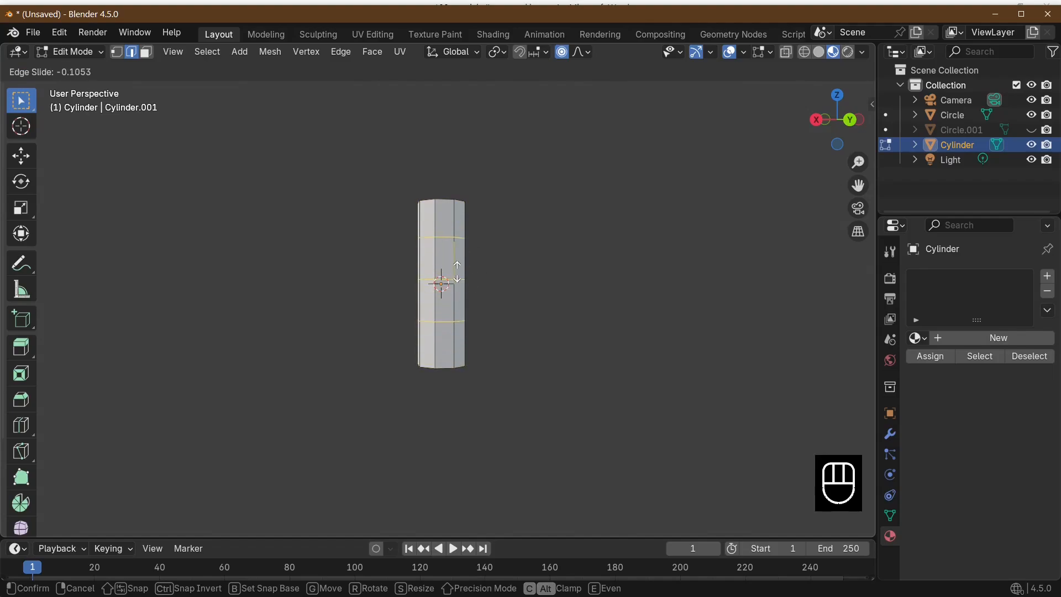
right_click(458, 272)
middle_drag(497, 272, 484, 366)
middle_drag(551, 267, 476, 309)
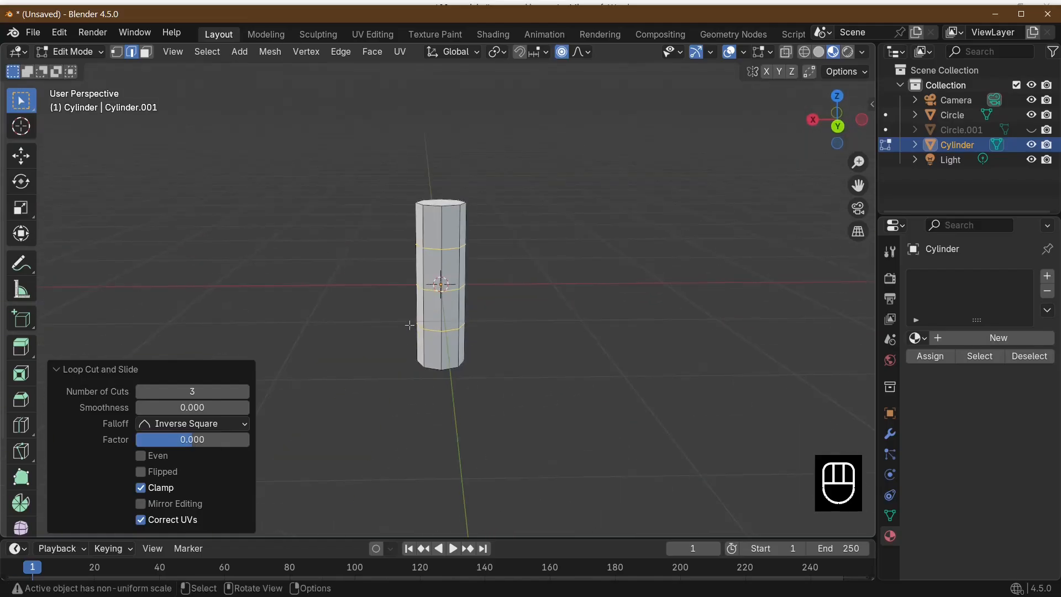
click(111, 368)
middle_drag(644, 355, 599, 280)
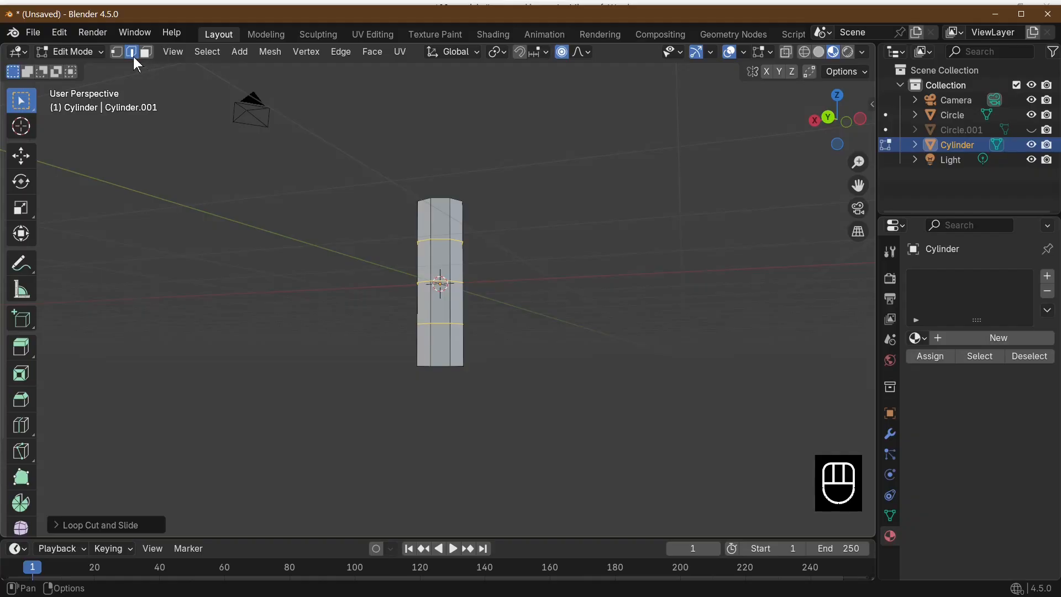
Flare the trunk's base by scaling its bottom edge loop by about 1.47 with smooth proportional editing
alt+click(451, 367)
middle_drag(450, 368, 553, 409)
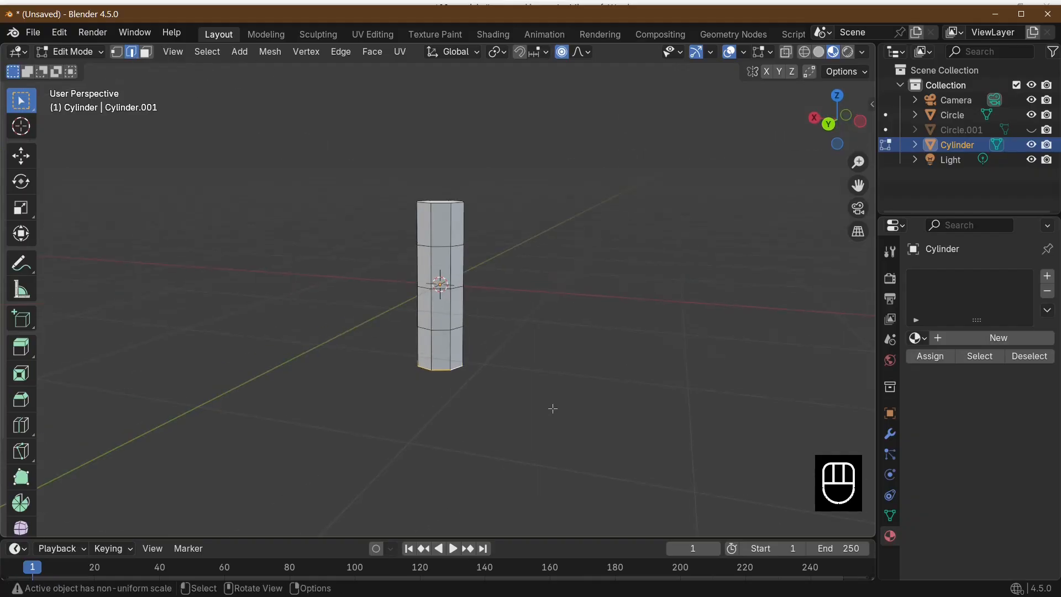
key(s)
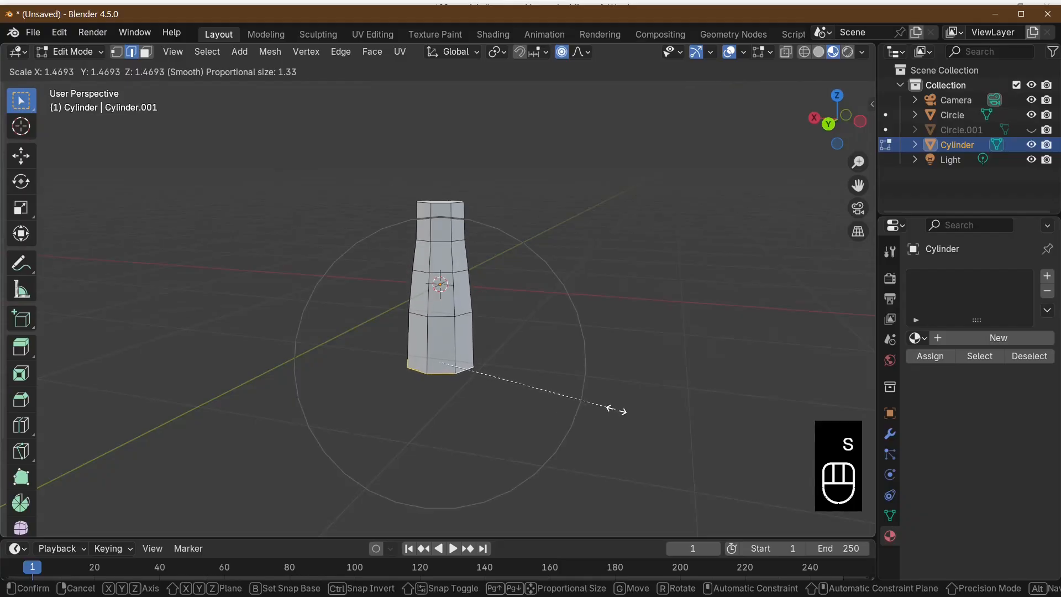
click(619, 411)
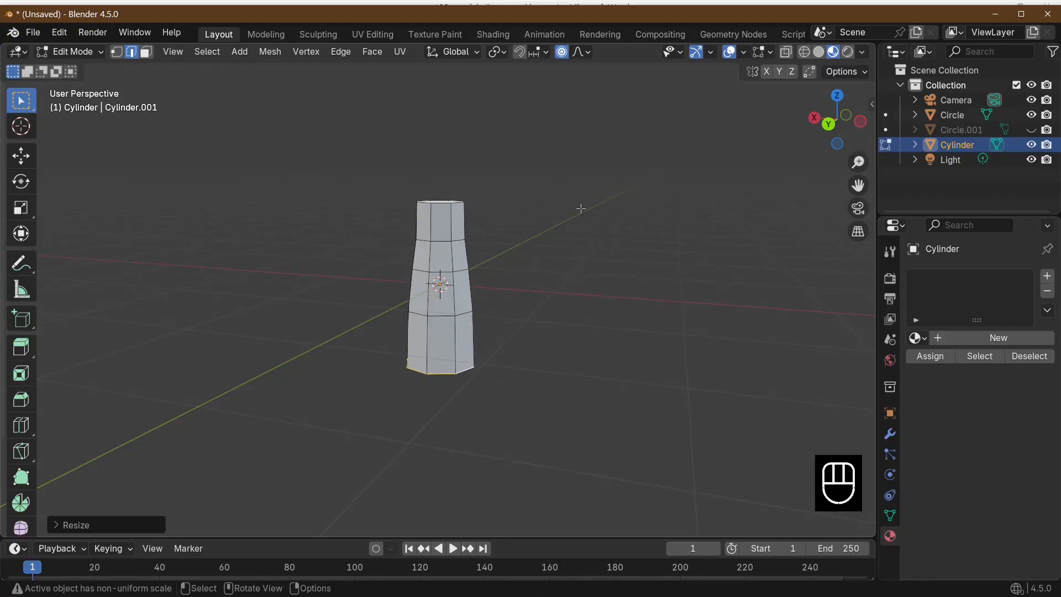
Turn off proportional editing, scale the trunk's bottom edge loop by about 1.23, and narrow it along X by about 0.87
click(563, 53)
middle_drag(610, 252, 608, 278)
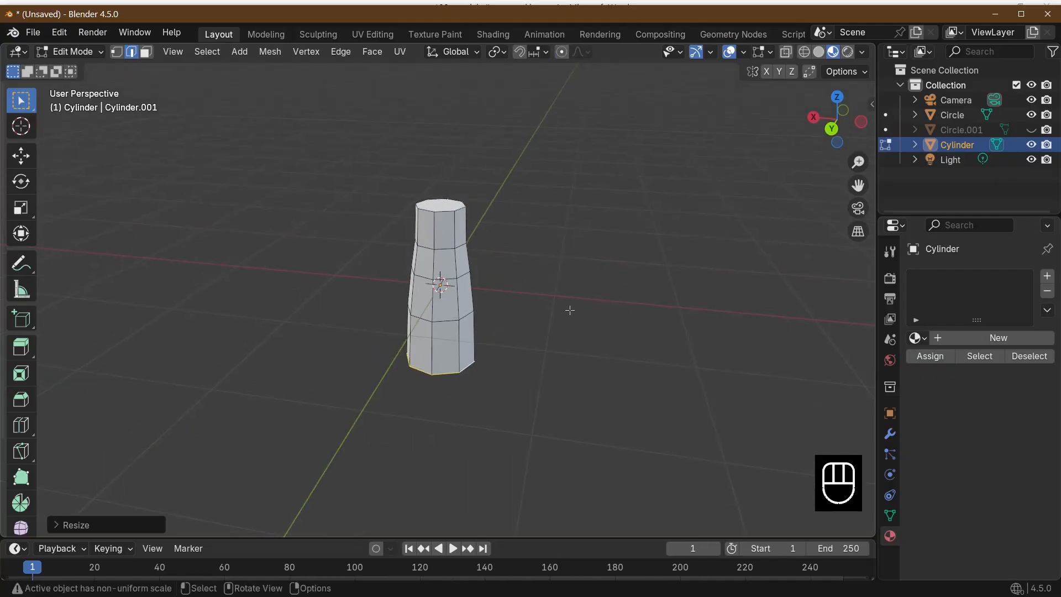
key(s)
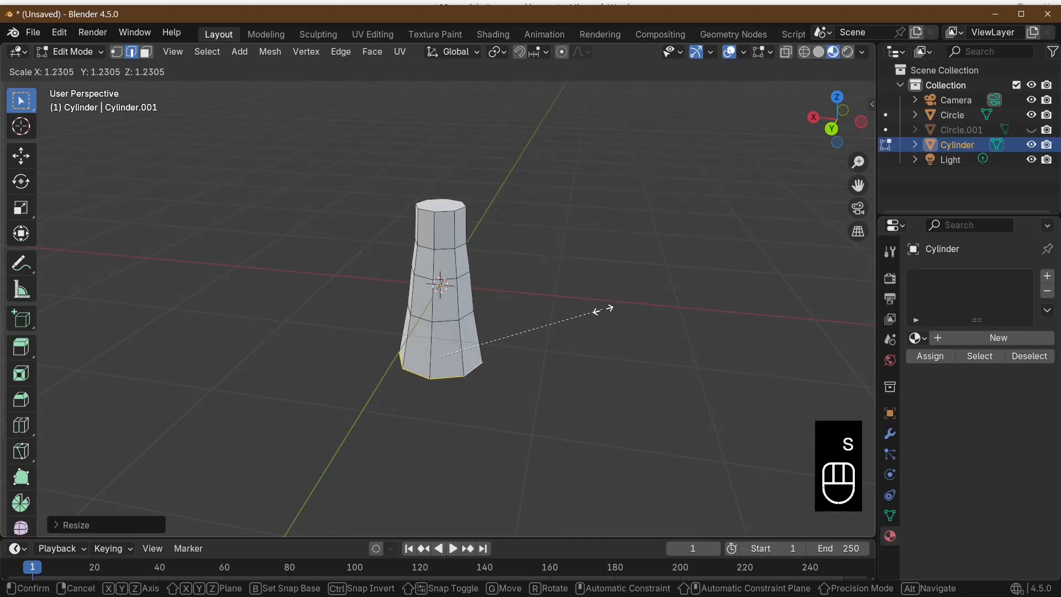
click(603, 310)
key(s)
key(x)
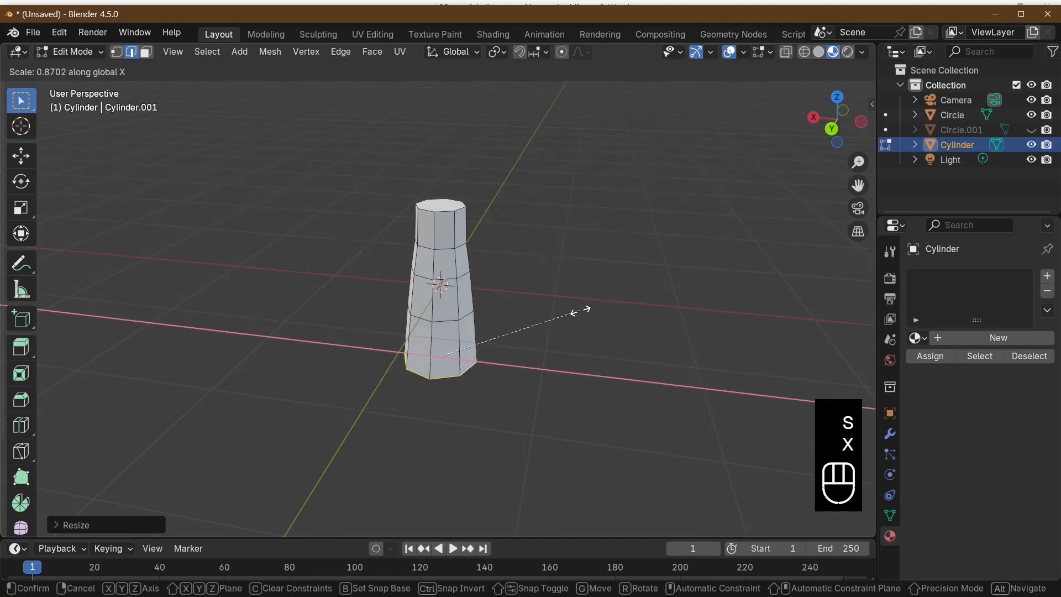
click(590, 311)
Select the trunk's middle edge loop and shift it slightly in the negative Y direction
middle_drag(589, 311, 467, 283)
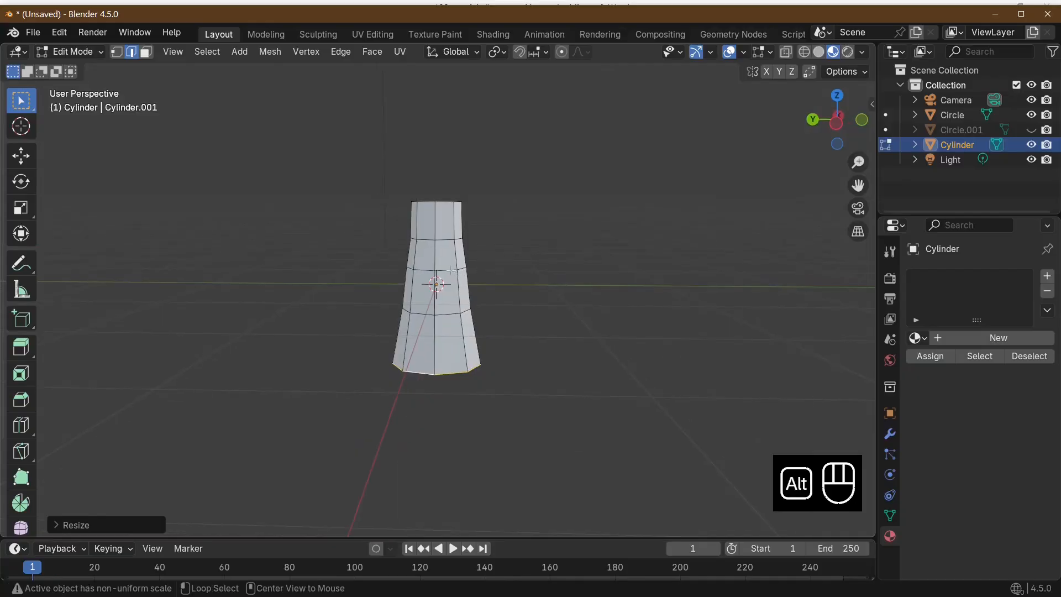
alt+click(451, 271)
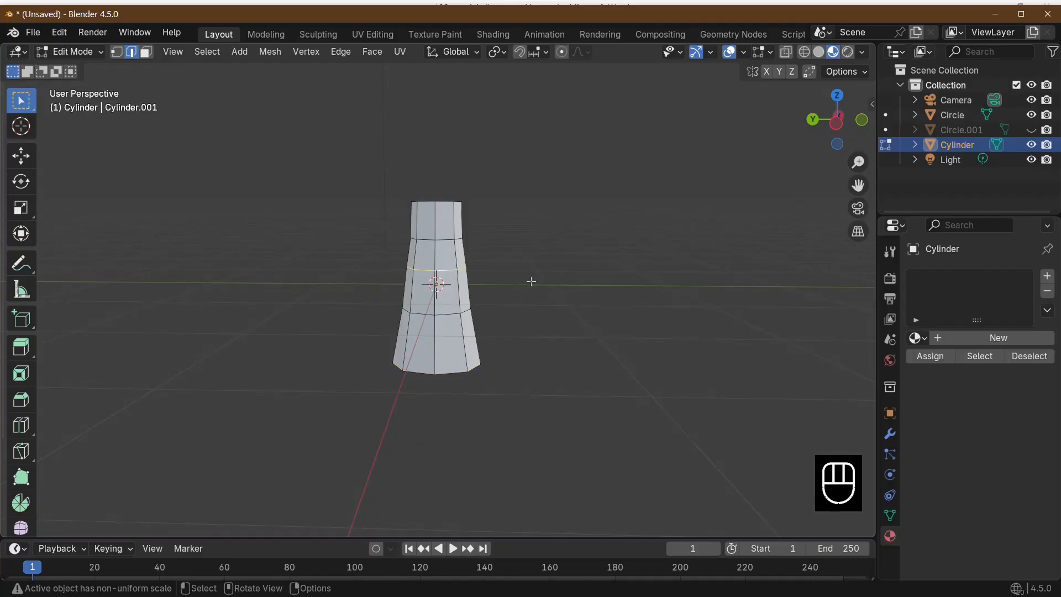
key(g)
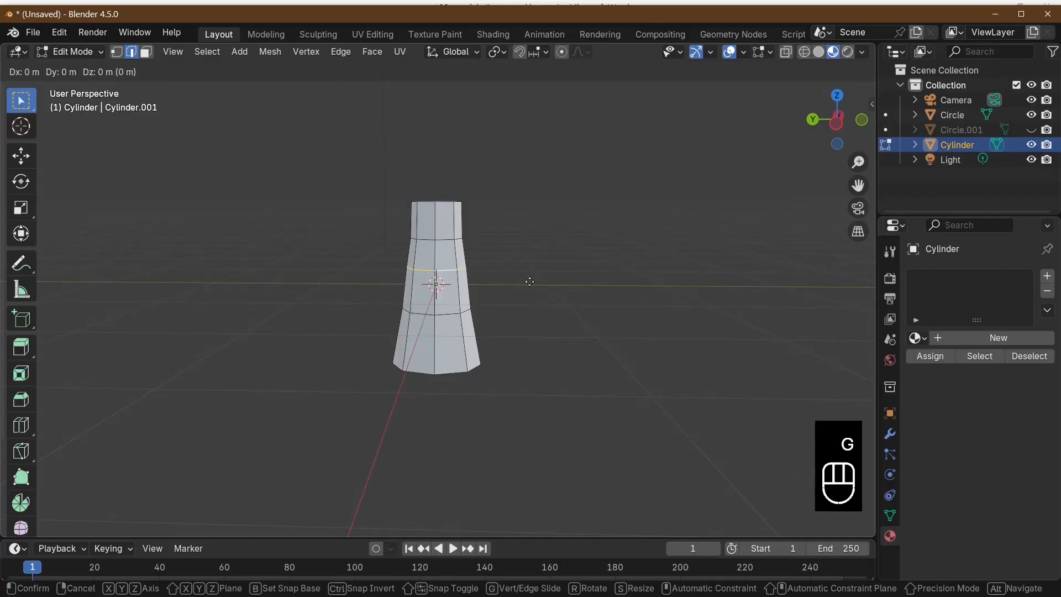
key(y)
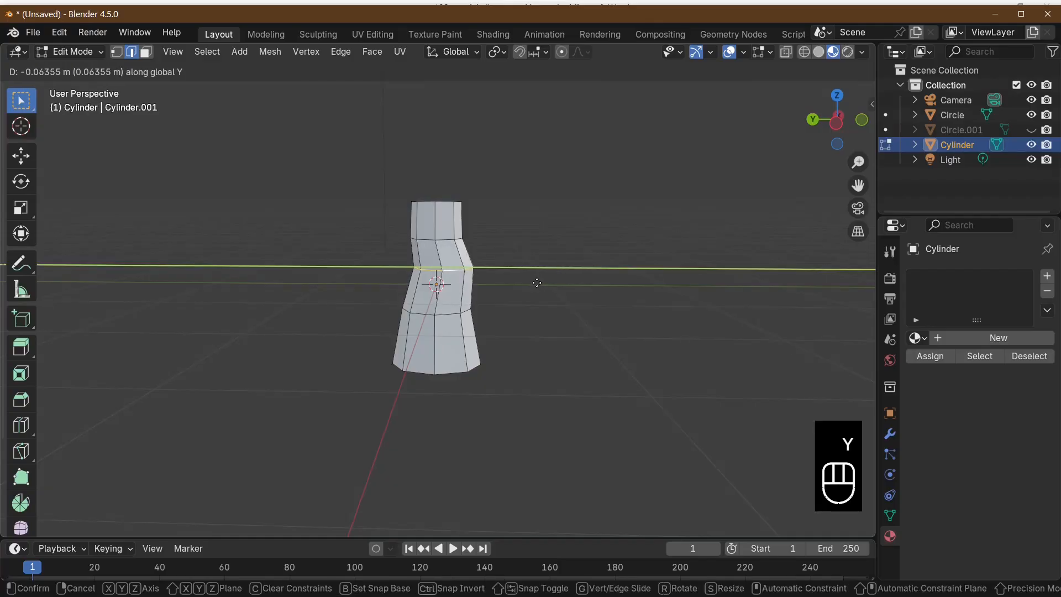
click(490, 302)
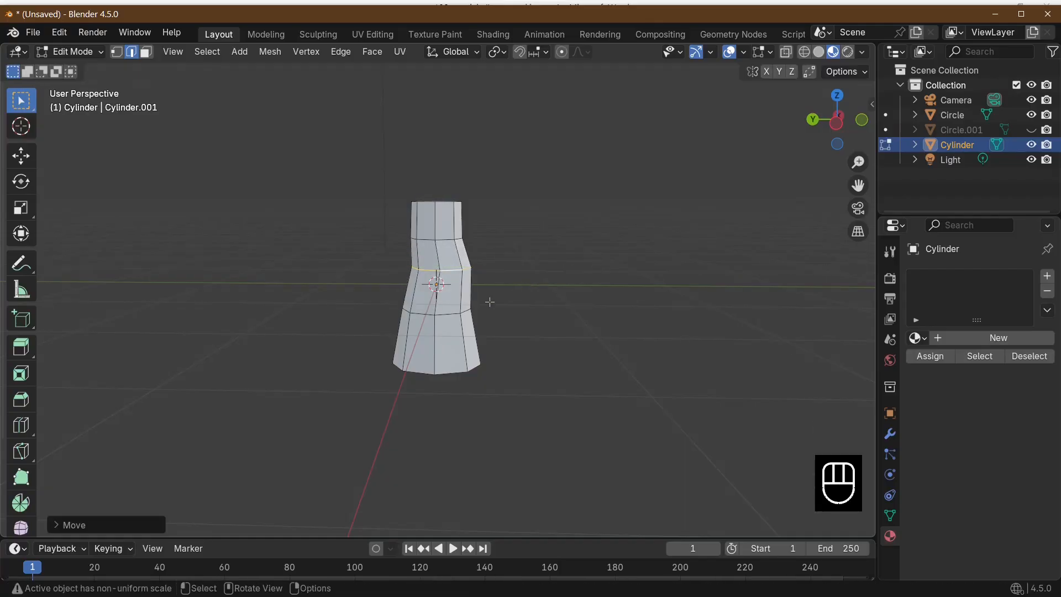
Shift the trunk's lower inner edge loop about 0.07 m along negative Y and return to Object Mode
alt+click(452, 314)
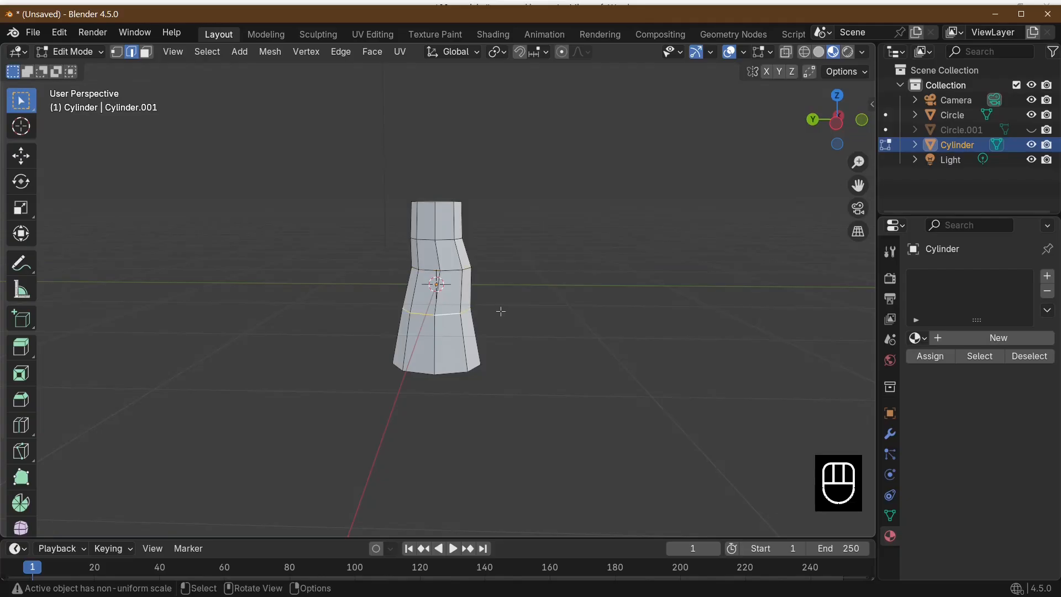
key(g)
key(y)
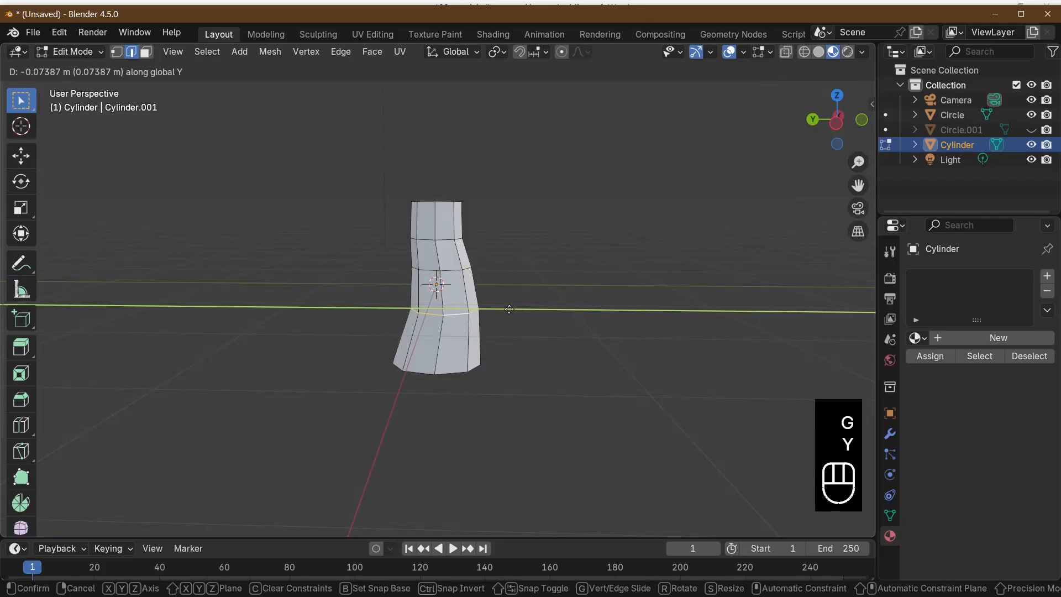
click(567, 306)
middle_drag(567, 306, 687, 308)
key(Tab)
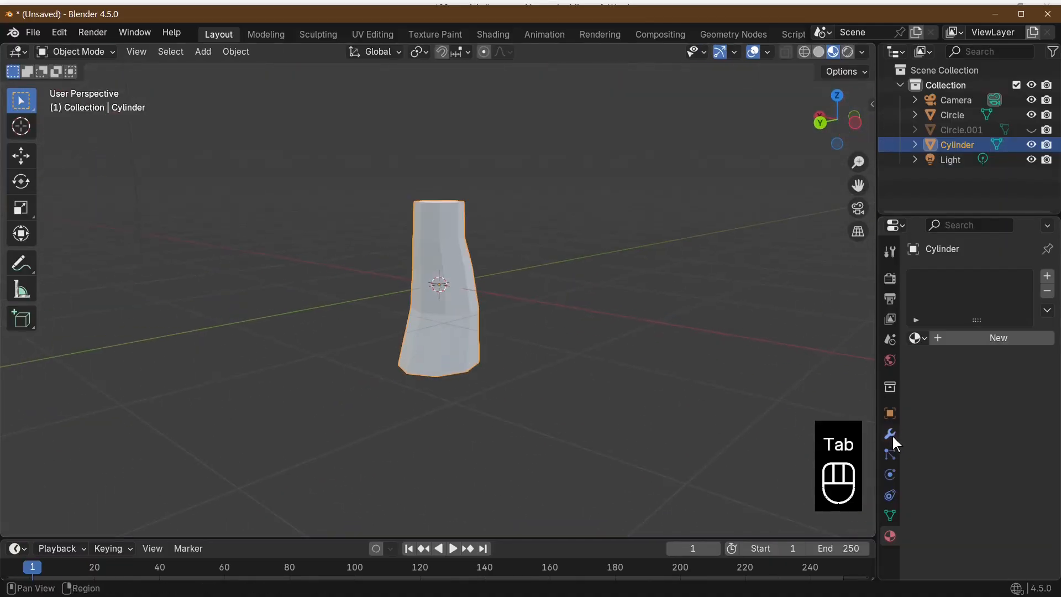
Give the trunk a new material with a dark orange-brown base color
click(918, 338)
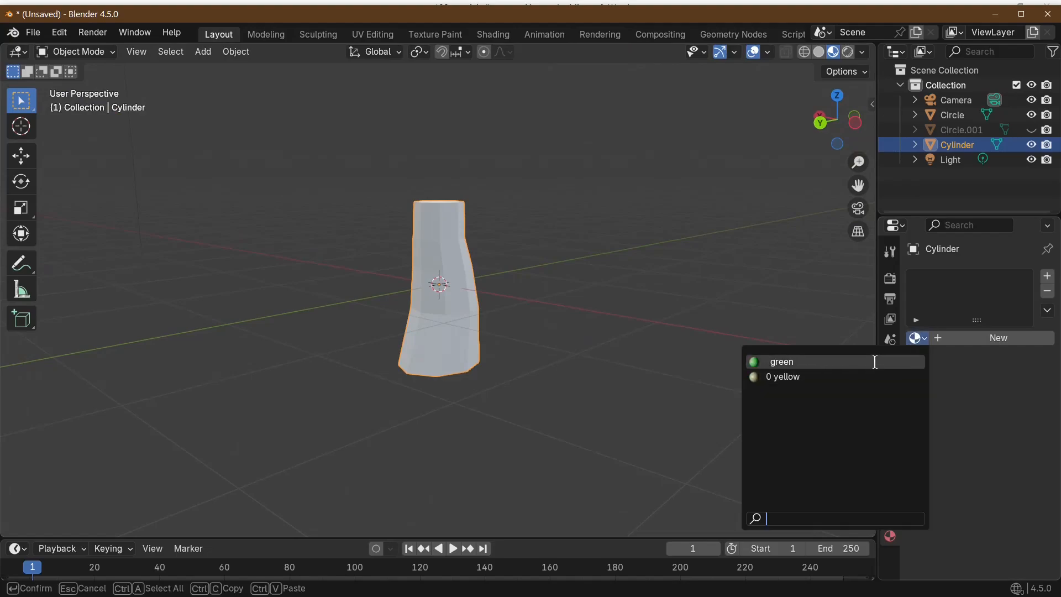
click(999, 343)
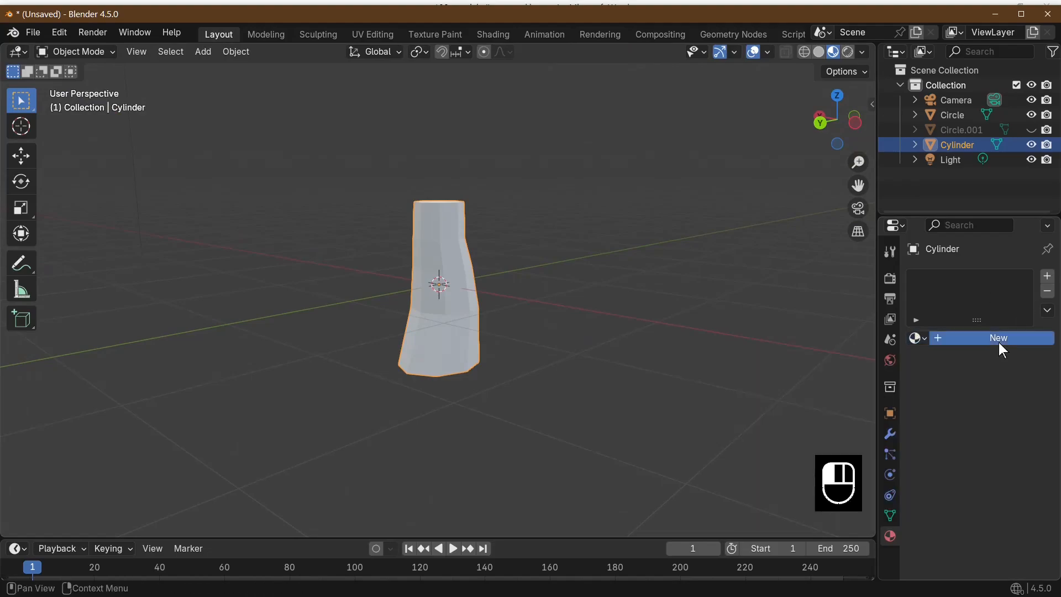
click(999, 342)
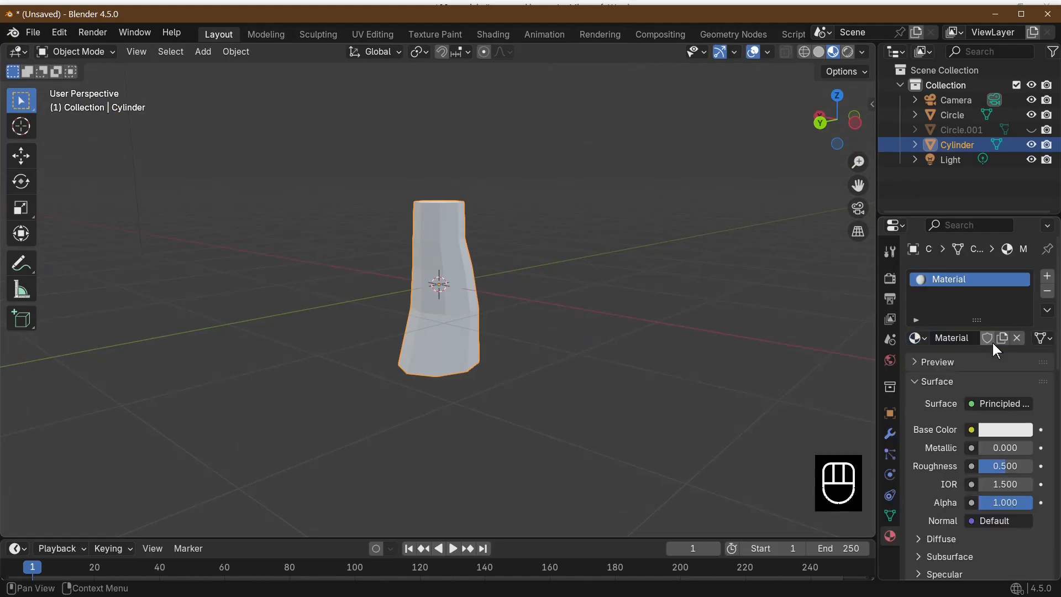
click(1001, 436)
drag(928, 280, 919, 288)
drag(1022, 193, 1023, 241)
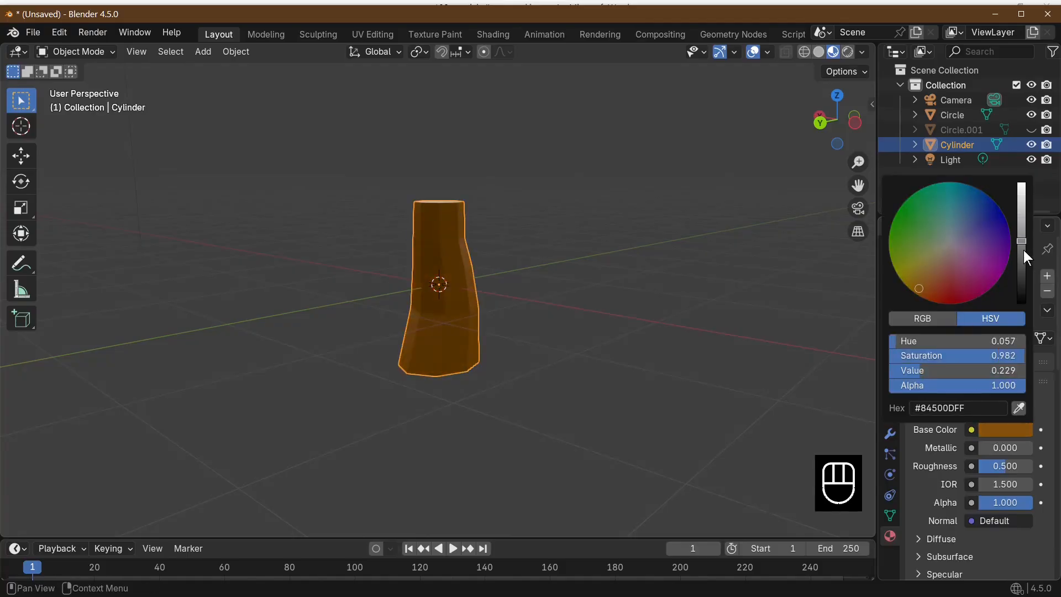
click(1023, 251)
middle_drag(575, 306, 650, 287)
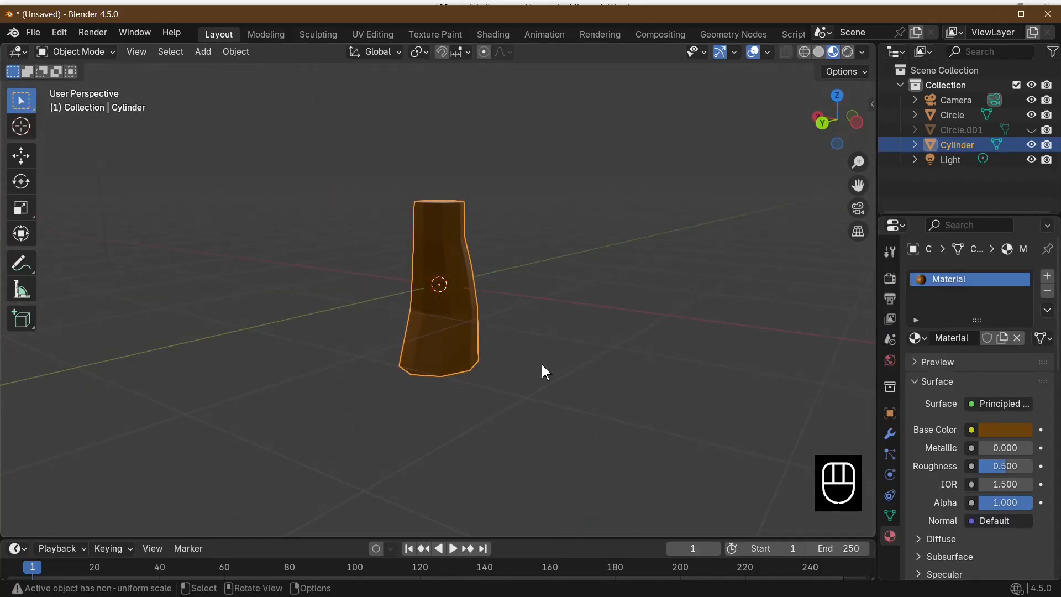
Unhide the green foliage and join the trunk into it as a single tree object
middle_drag(542, 364, 500, 272)
key(alt+h)
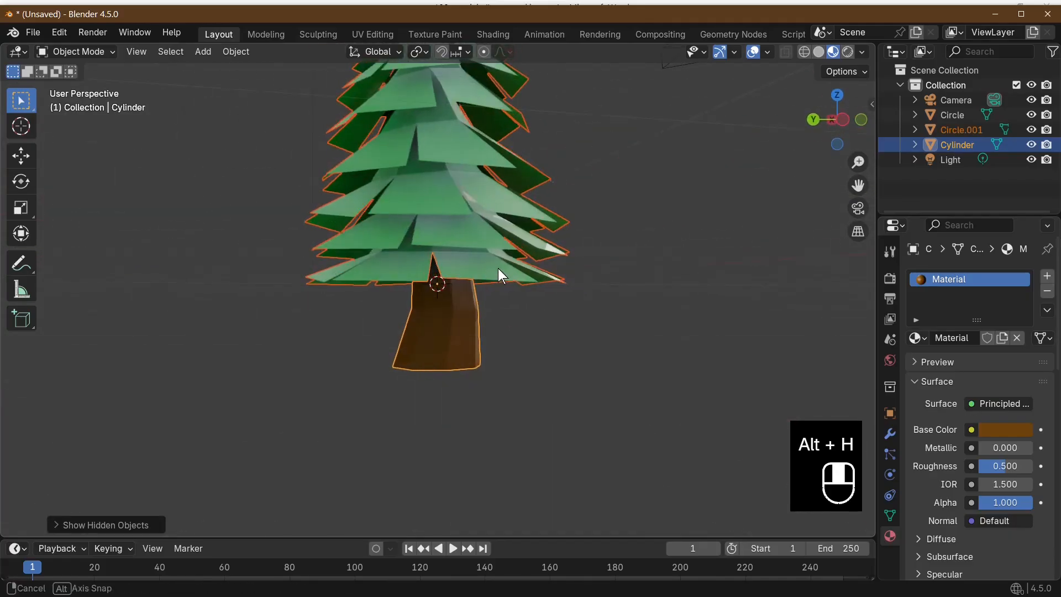
scroll(557, 363, down, 4)
click(458, 335)
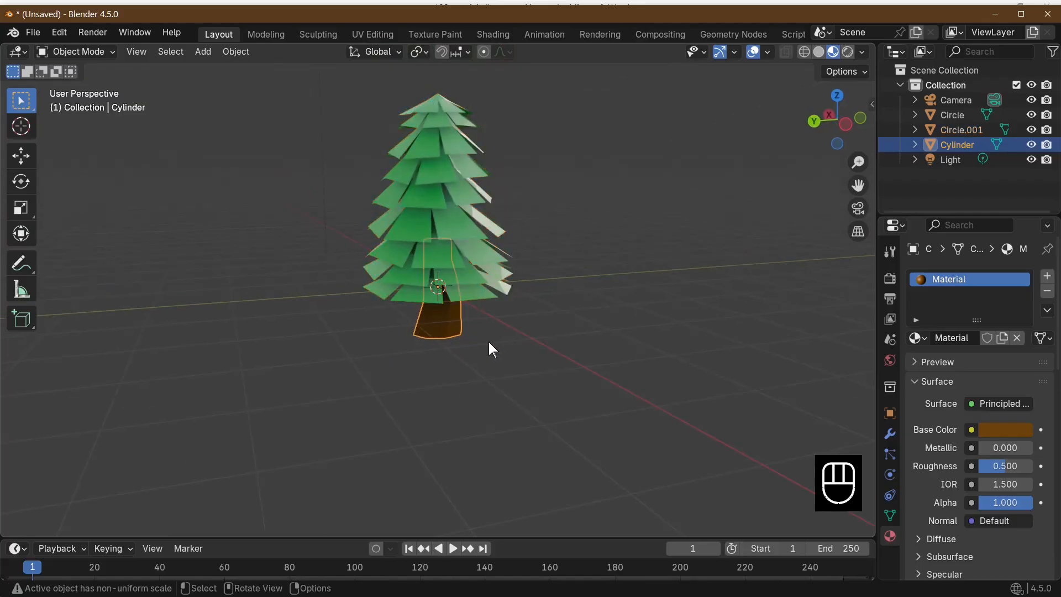
shift+click(475, 244)
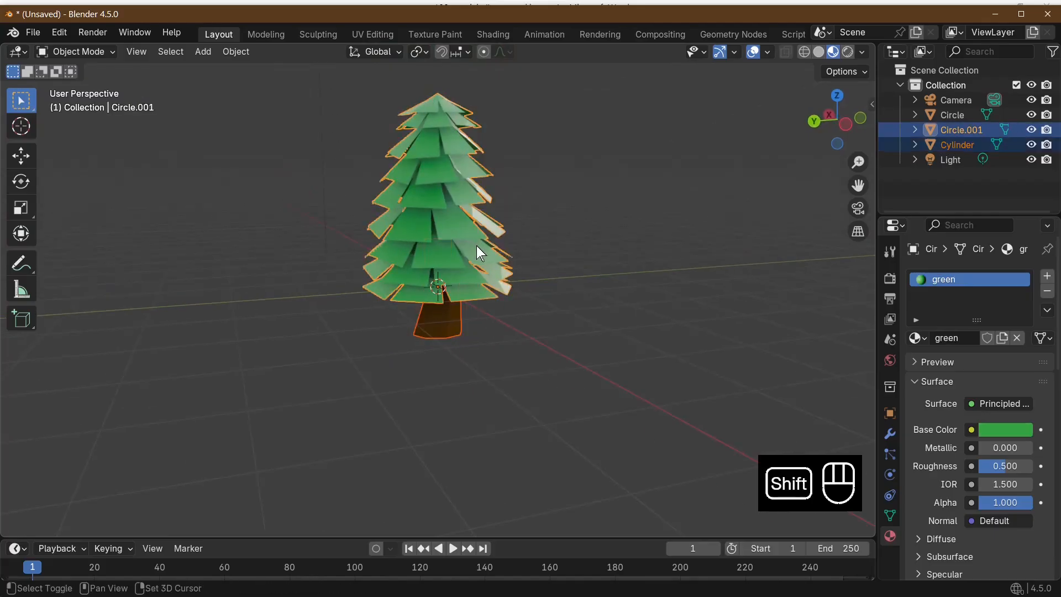
right_click(477, 246)
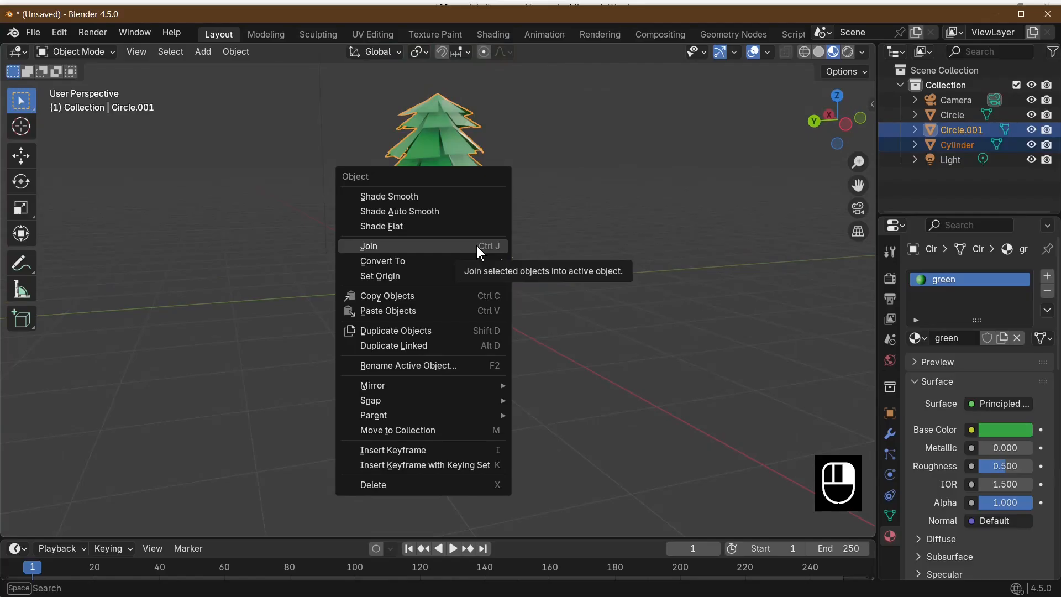
click(477, 245)
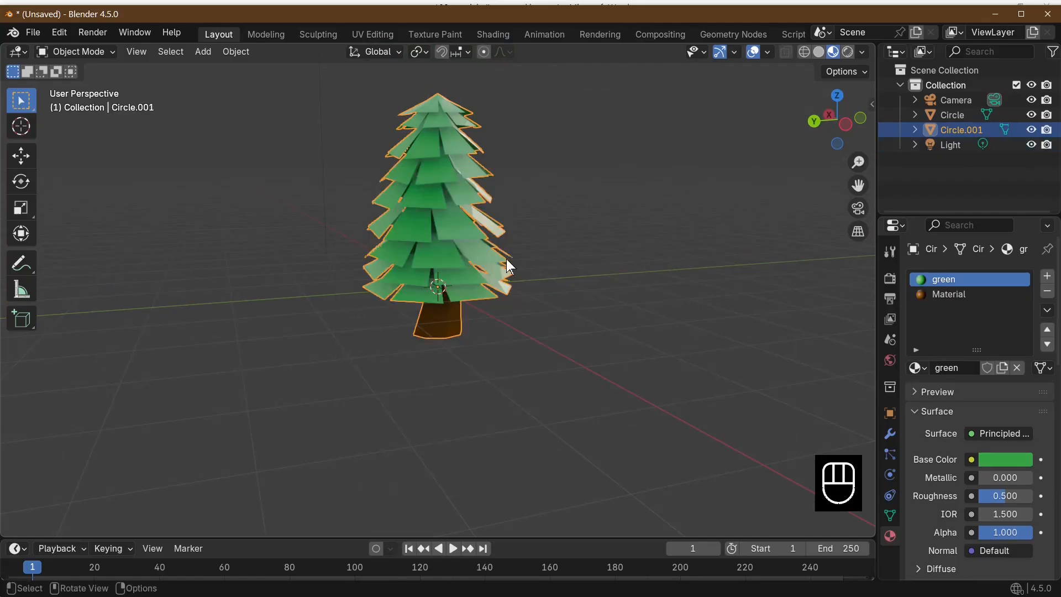
middle_drag(509, 267, 448, 334)
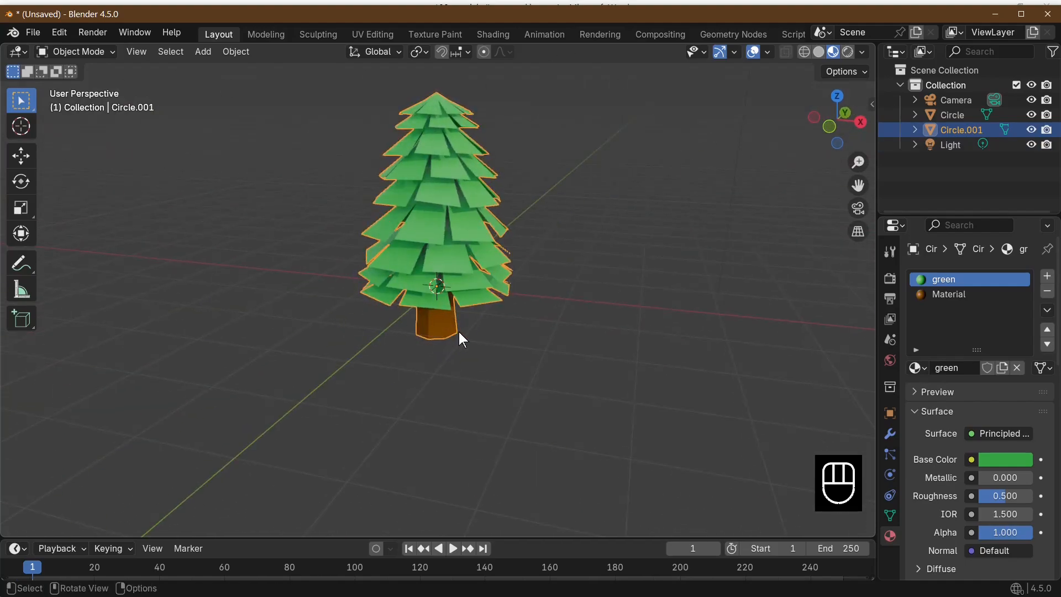
key(shift+d)
click(298, 348)
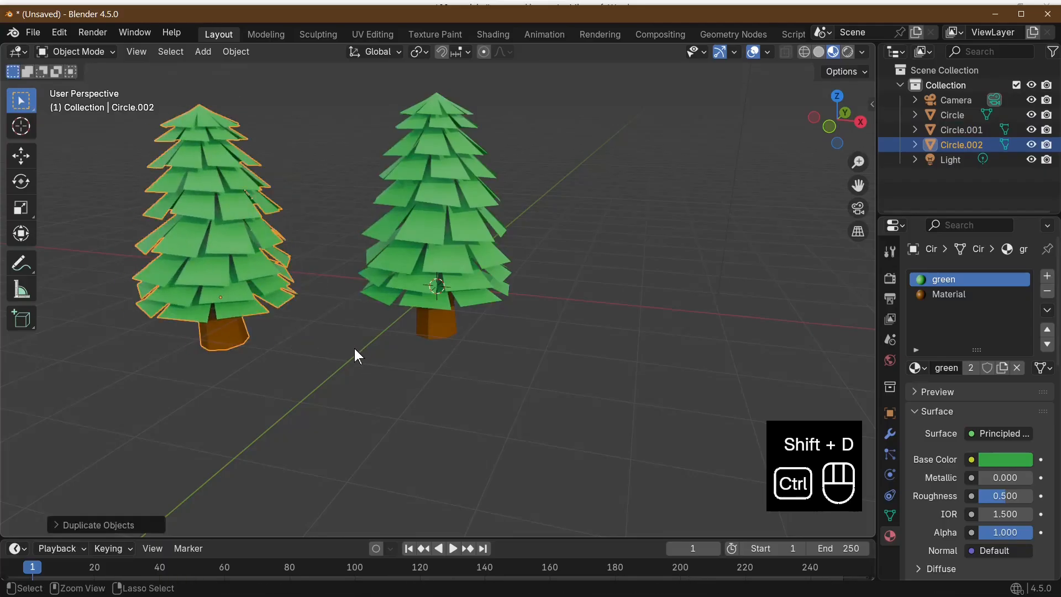
key(ctrl+z)
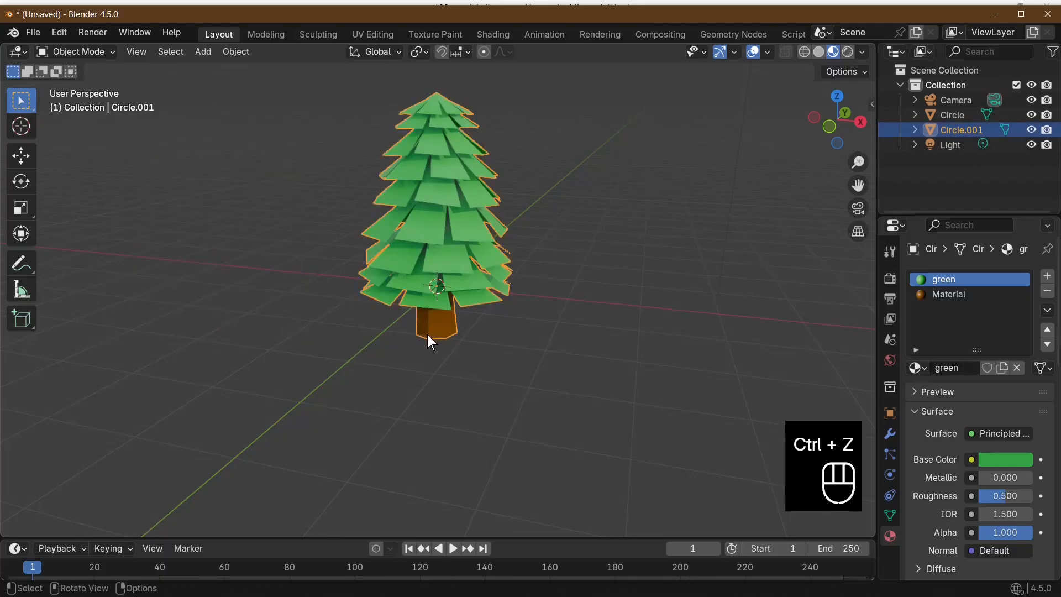
Make two linked duplicates of the tree, one on each side of the original, with the second about 6.4 m from the first
key(alt+d)
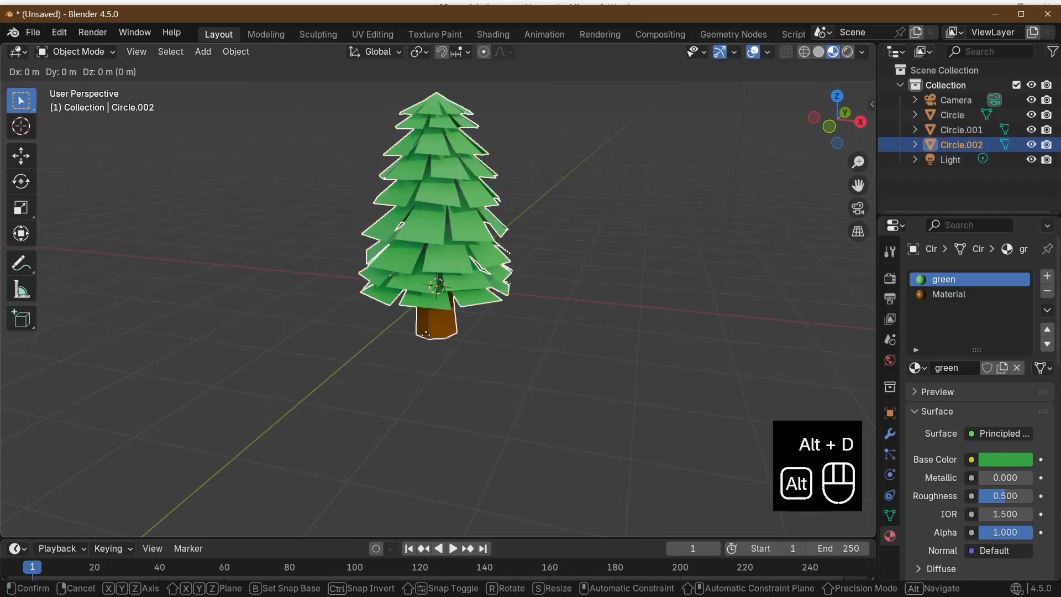
click(245, 347)
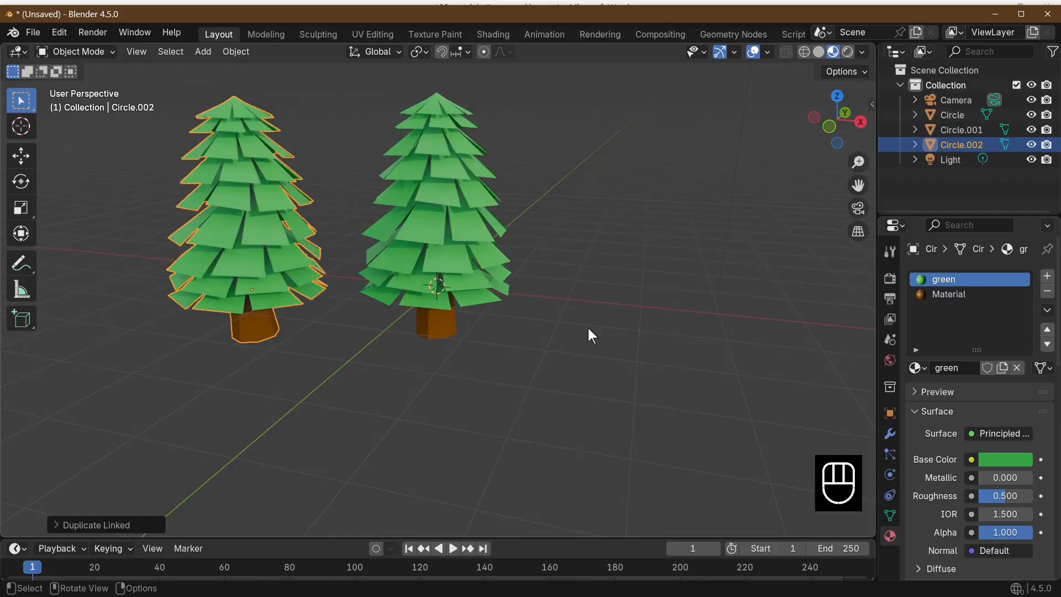
key(alt+d)
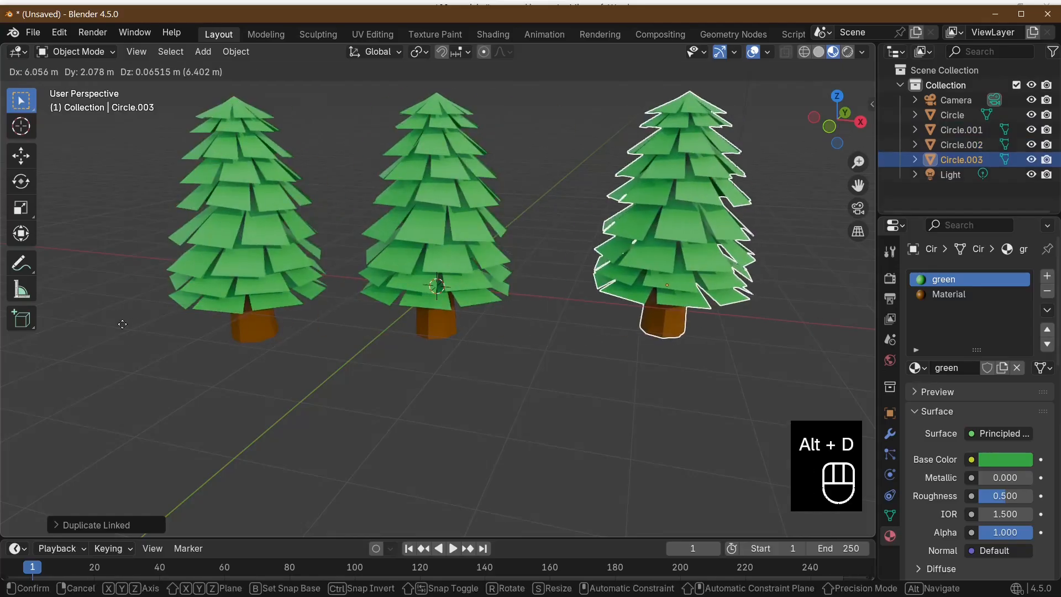
click(122, 324)
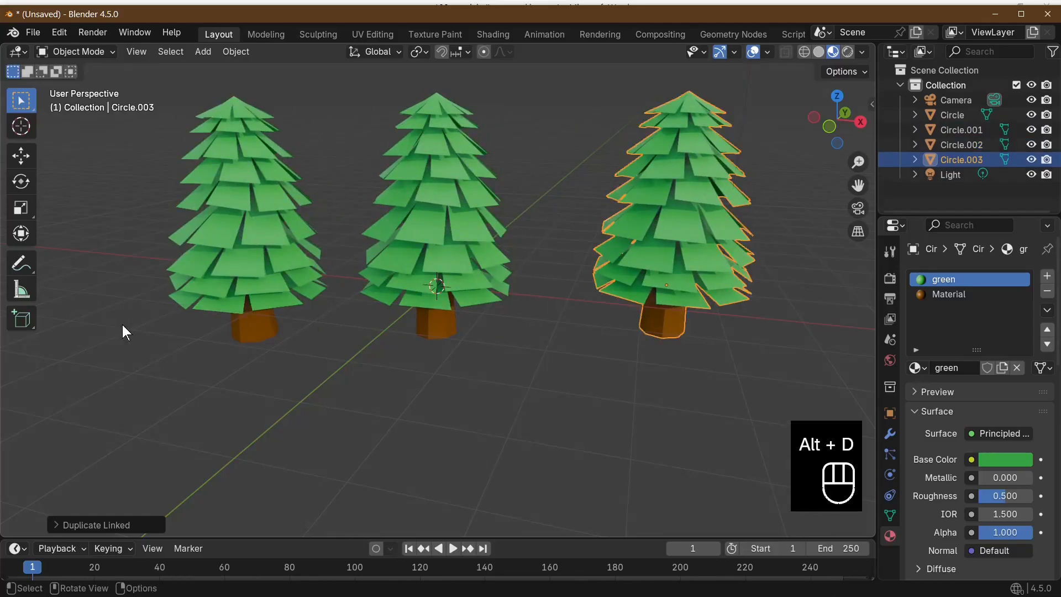
Edge-slide the selected foliage edge of the linked tree farthest along positive X and return to Object Mode
middle_drag(405, 314, 453, 321)
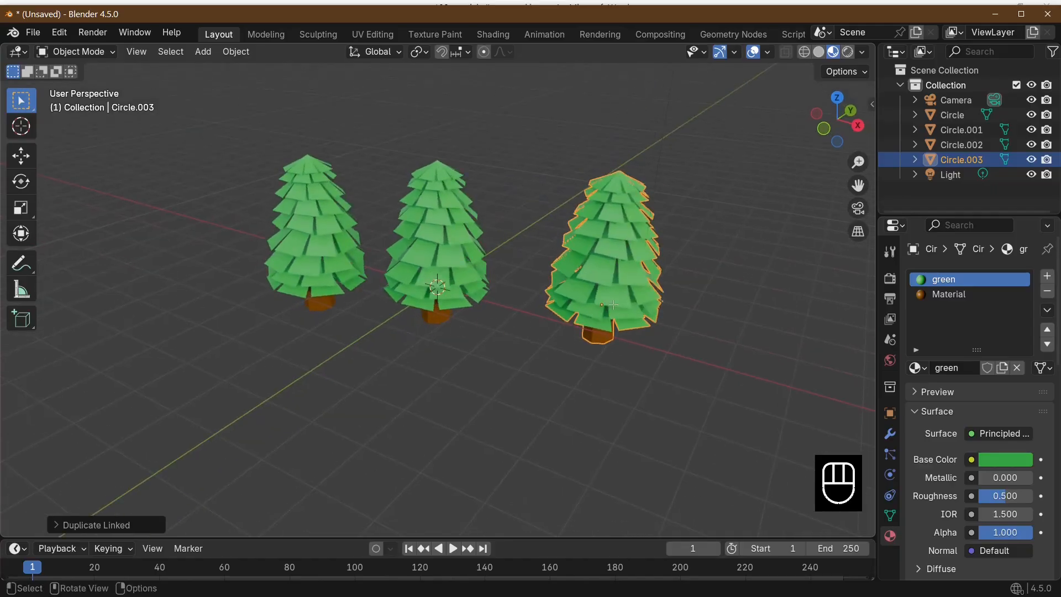
key(Tab)
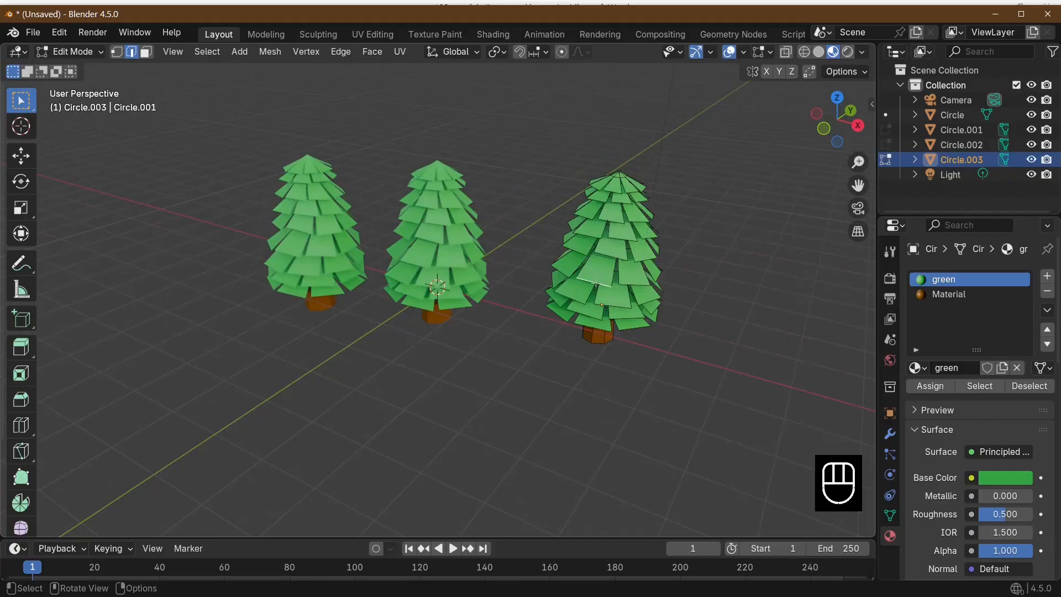
key(g)
key(g)
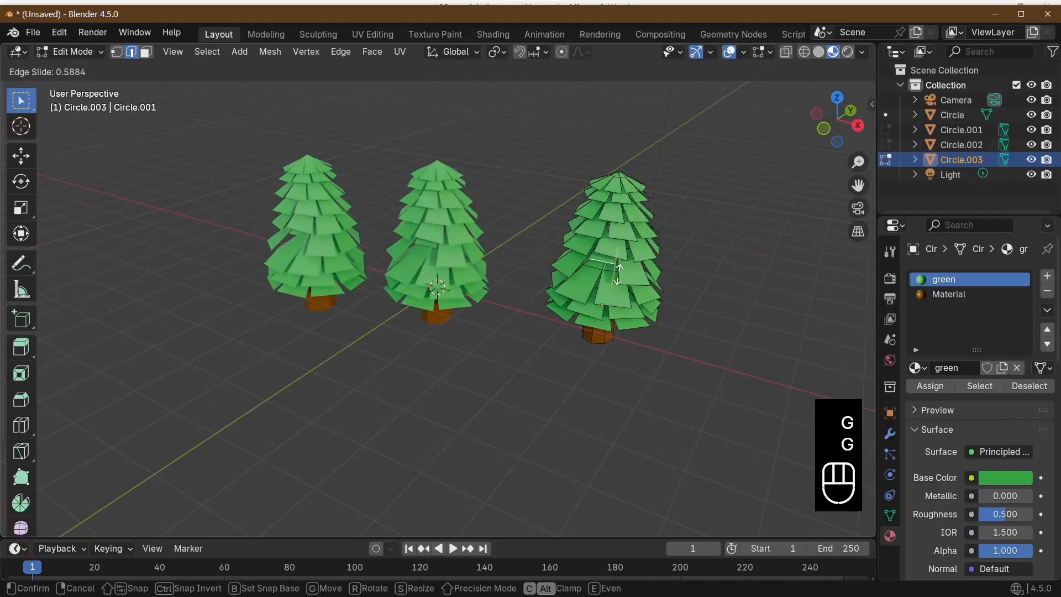
click(614, 272)
middle_drag(613, 272, 717, 261)
key(Tab)
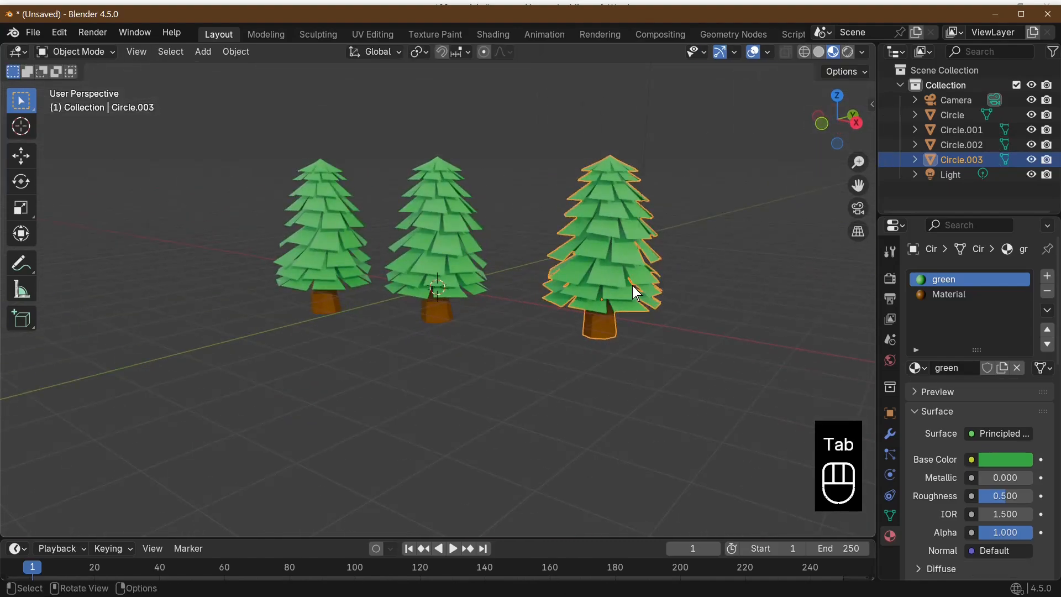
Scale the linked tree farthest along positive X up to about twice its size
key(s)
click(615, 284)
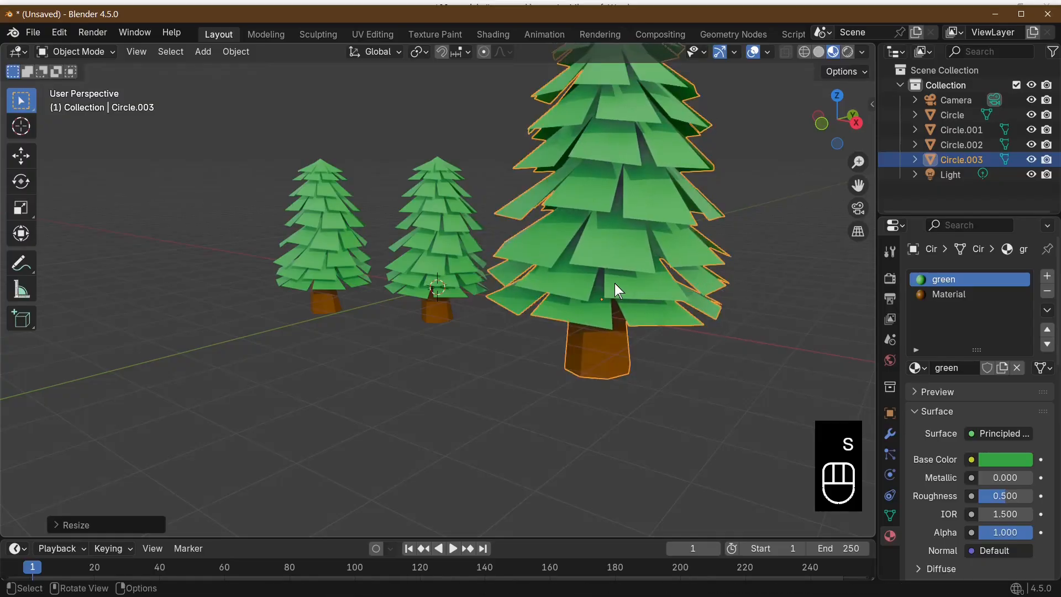
click(410, 252)
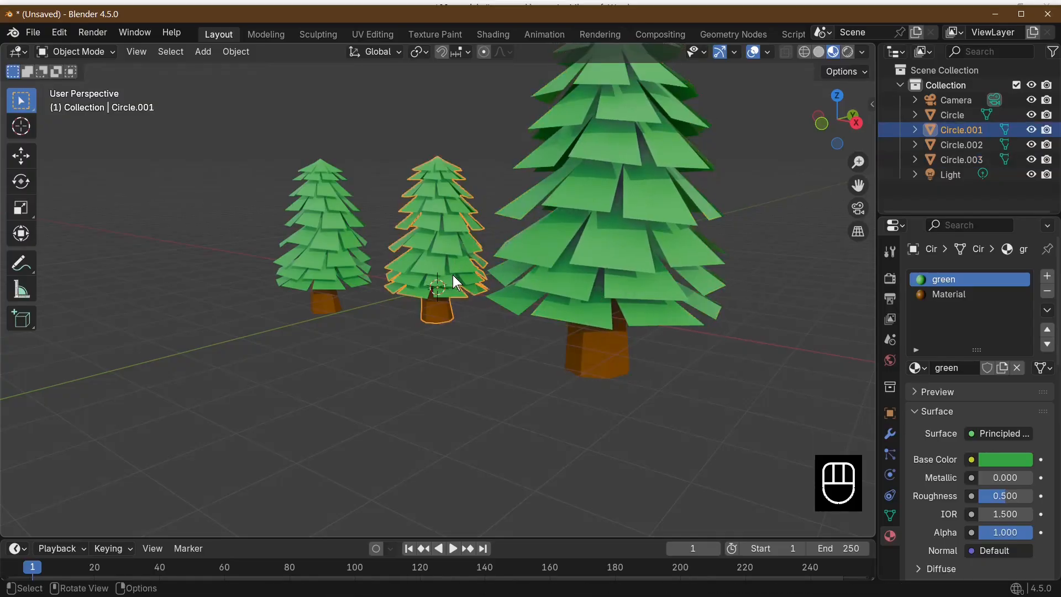
Edge-slide the selected foliage edge on the enlarged tree upward to shorten that leaf, returning to Object Mode
key(Tab)
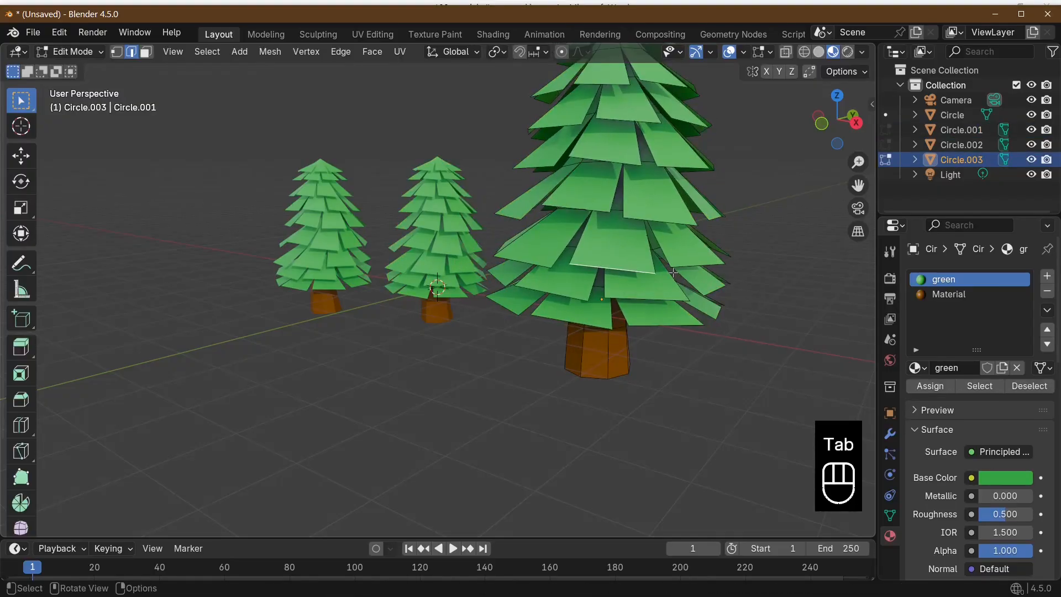
key(g)
key(g)
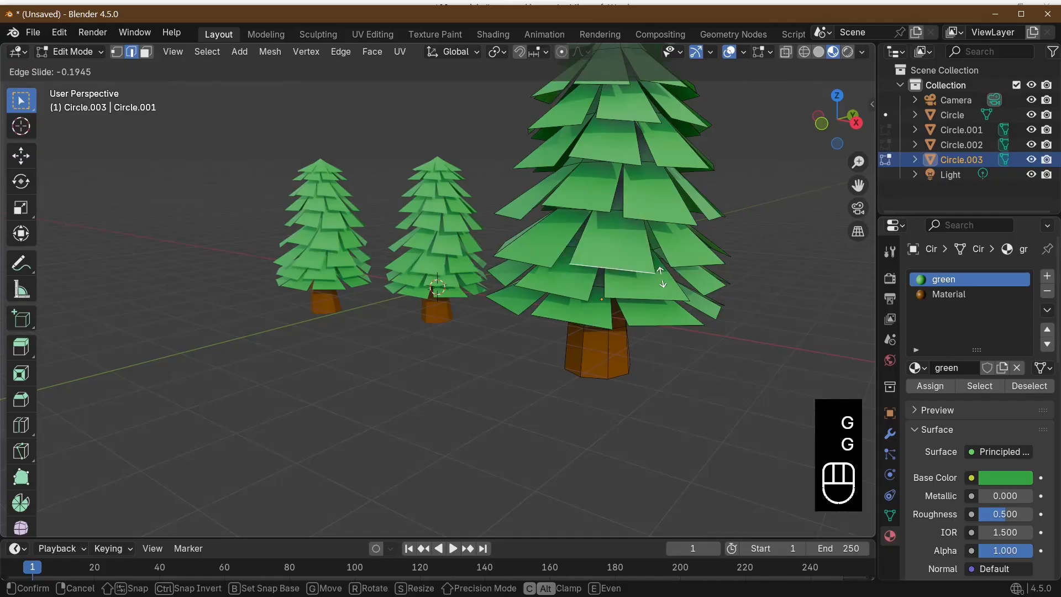
click(659, 271)
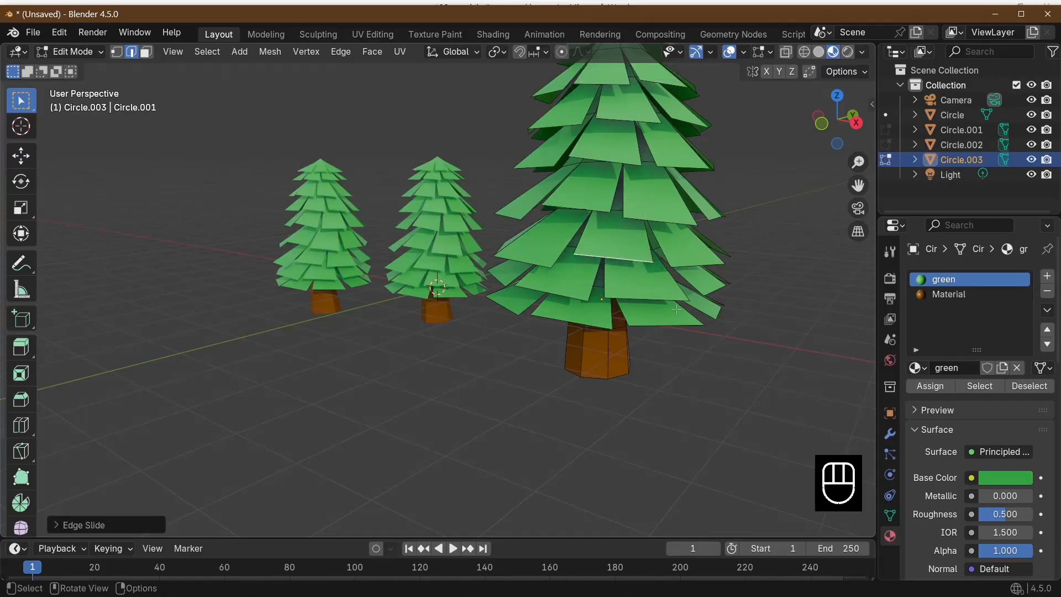
middle_drag(676, 306, 583, 354)
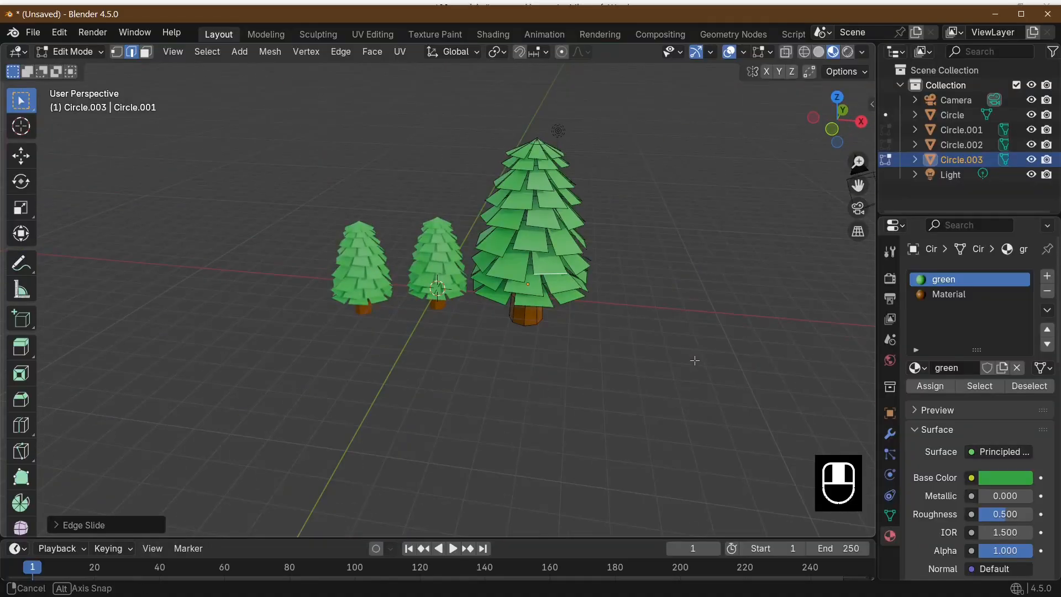
key(Tab)
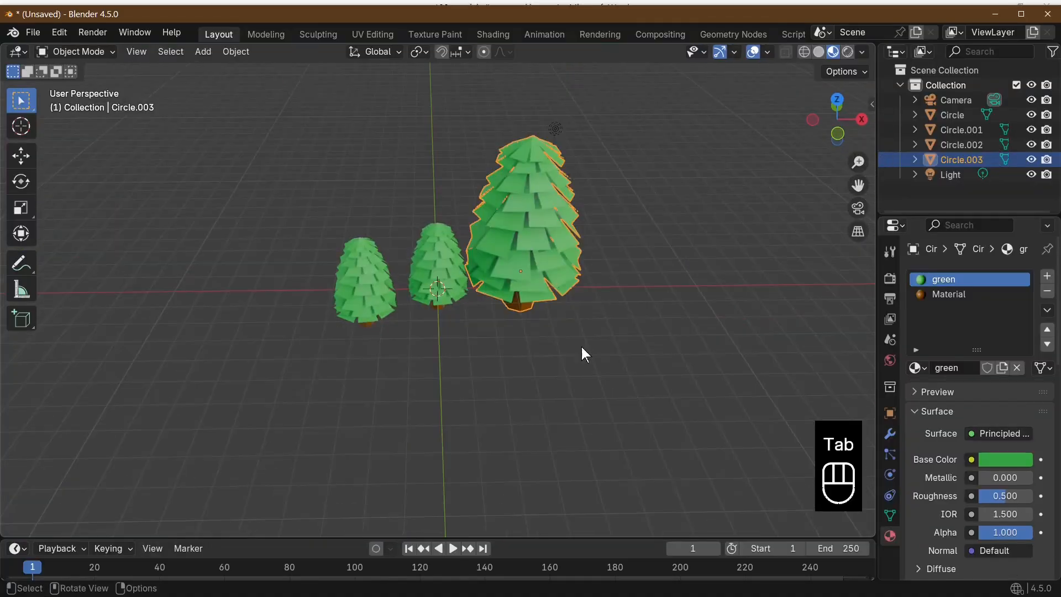
Rotate the middle tree around the Z axis so its foliage faces a different direction
click(462, 285)
key(r)
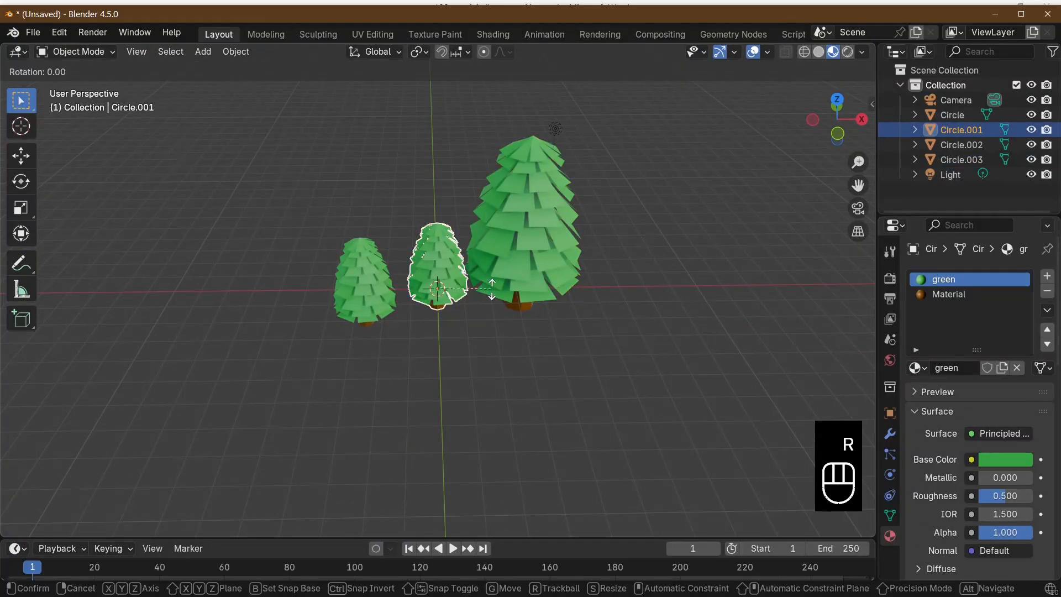
key(z)
click(436, 272)
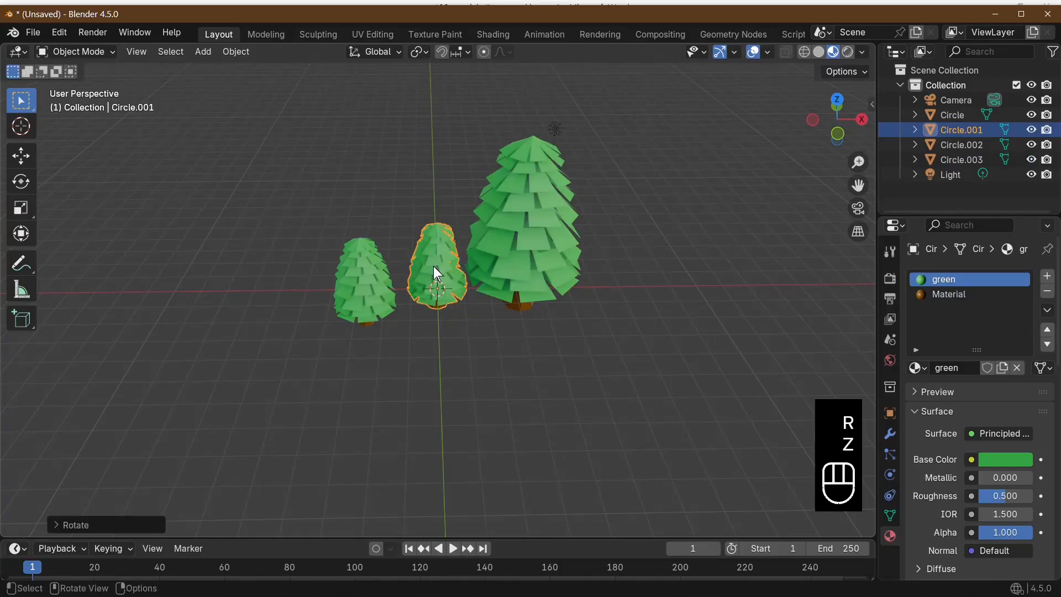
middle_drag(436, 273, 547, 248)
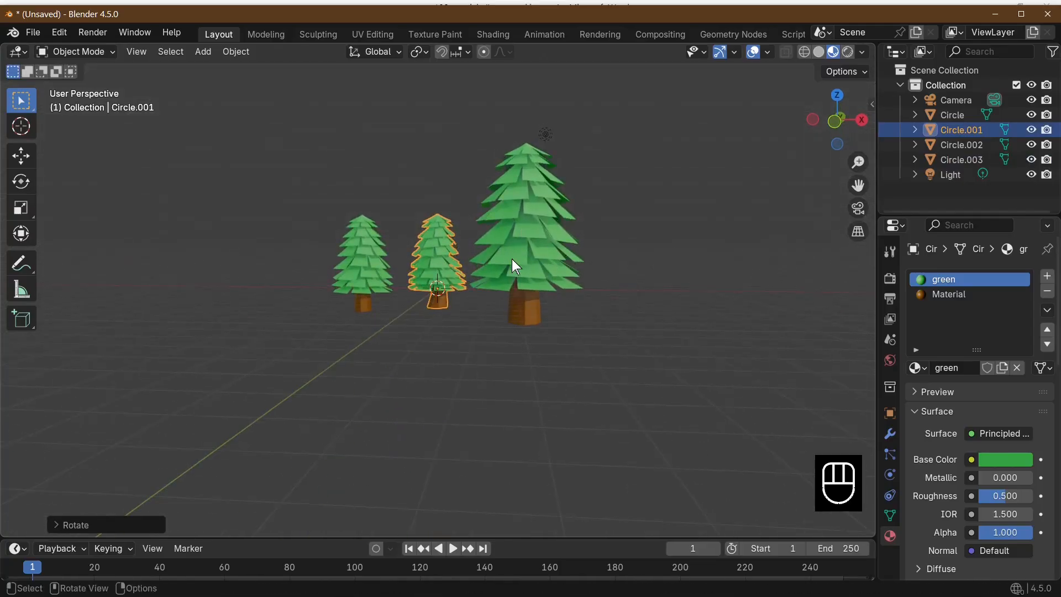
Rotate the tree at the negative X end of the row around the Z axis
click(353, 263)
key(r)
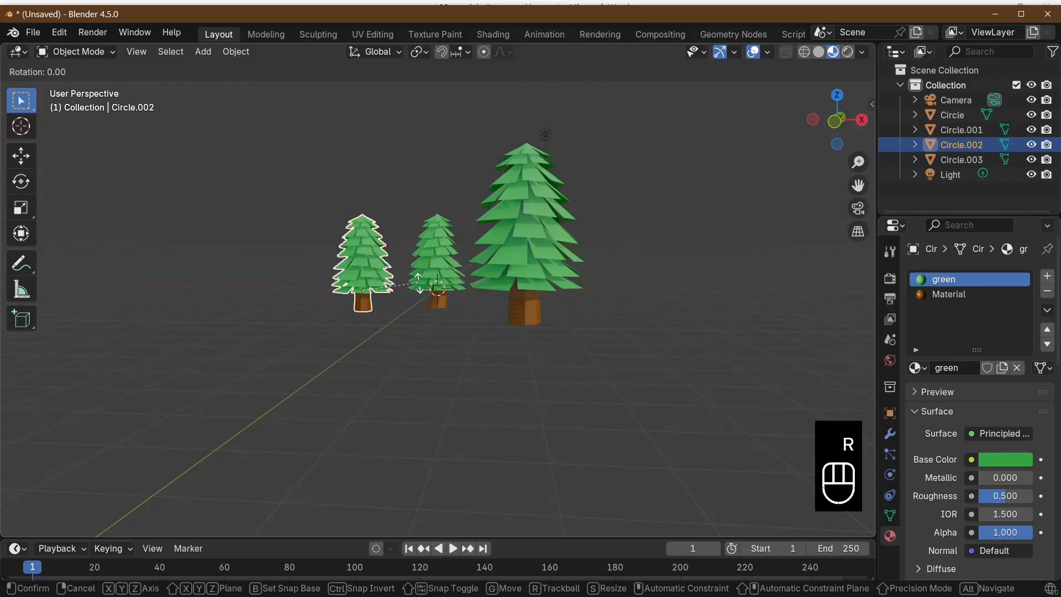
key(z)
click(426, 254)
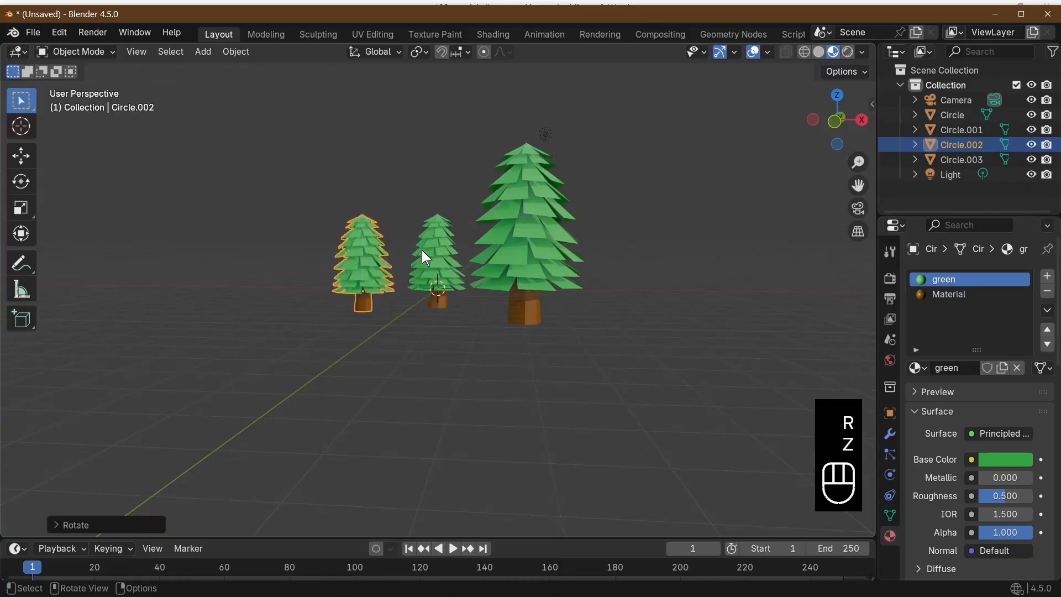
middle_drag(426, 254, 390, 402)
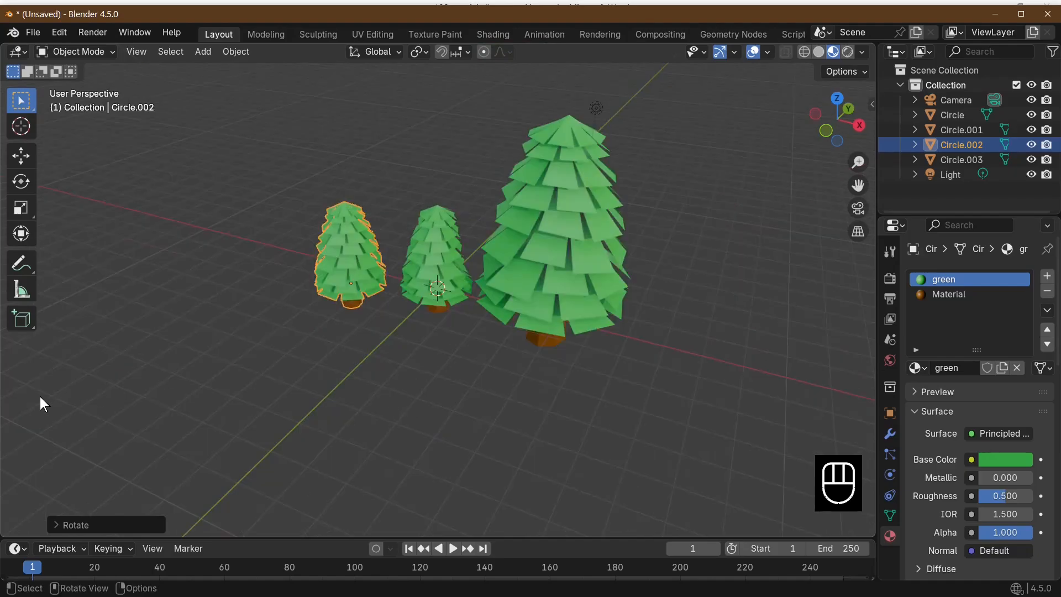